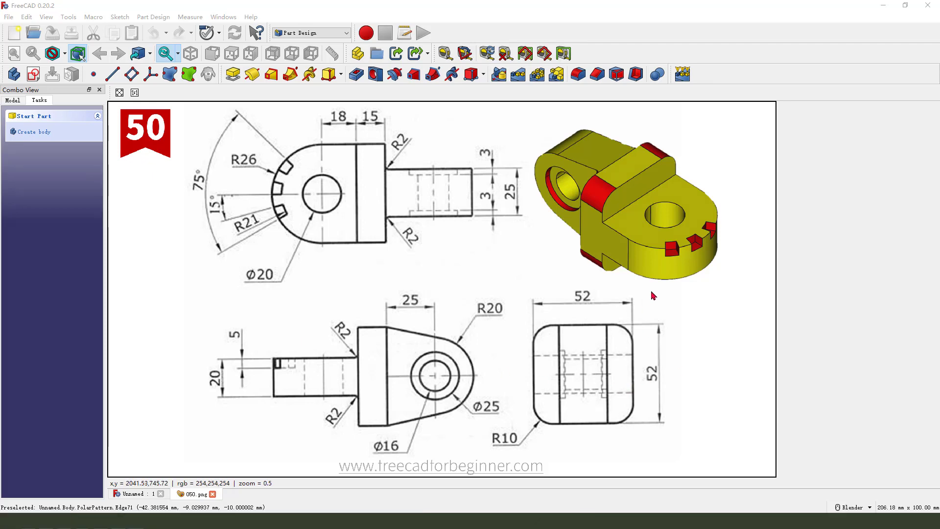
pyautogui.moveTo(646, 292)
pyautogui.mouseDown()
pyautogui.moveTo(572, 119)
pyautogui.moveTo(695, 281)
pyautogui.moveTo(617, 282)
pyautogui.mouseUp()
pyautogui.moveTo(420, 186)
pyautogui.mouseDown()
pyautogui.moveTo(224, 168)
pyautogui.moveTo(54, 28)
pyautogui.mouseUp()
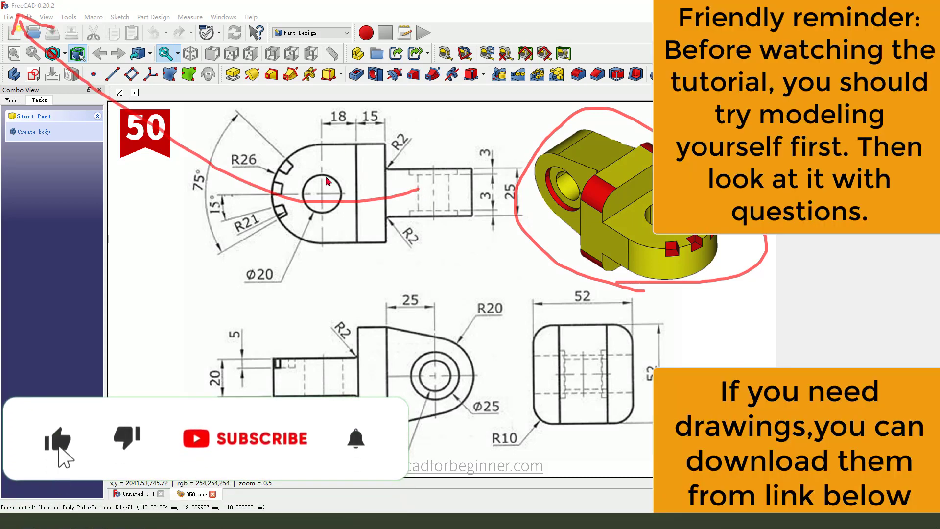
pyautogui.press('Escape')
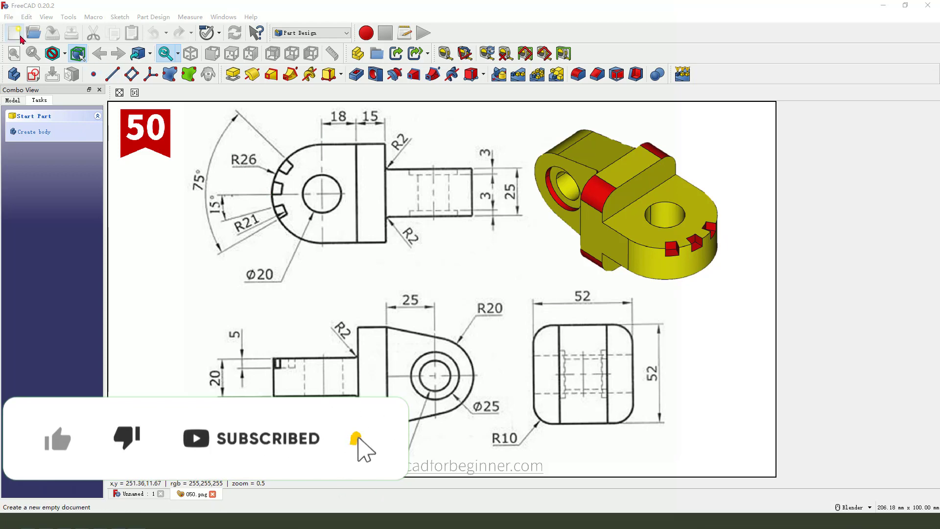
# Step: Create a new empty document and tile the open windows so the model and the 050.png drawing sit together
pyautogui.click(14, 34)
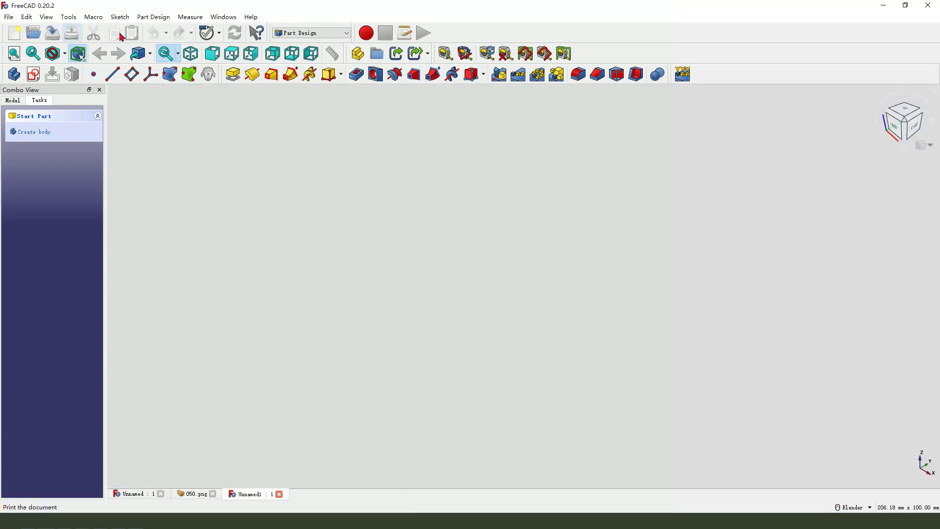
pyautogui.click(225, 17)
pyautogui.click(229, 52)
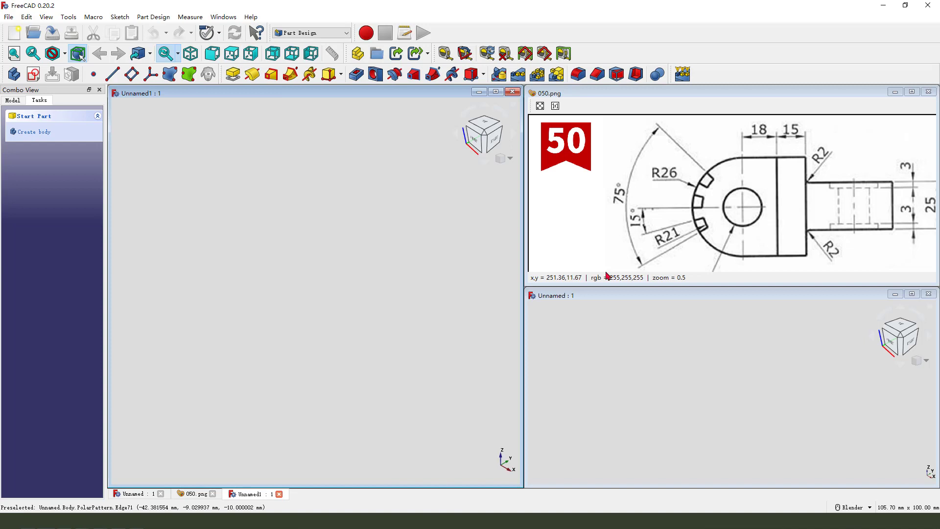
# Step: Close the old Unnamed document and enlarge the 050.png window downward so both drawing views are readable
pyautogui.click(928, 294)
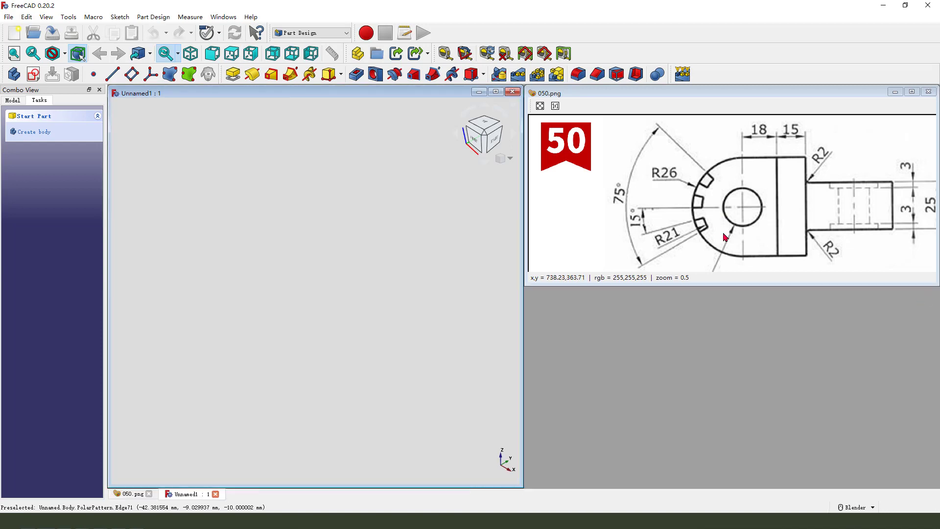
pyautogui.moveTo(742, 284); pyautogui.dragTo(730, 482)
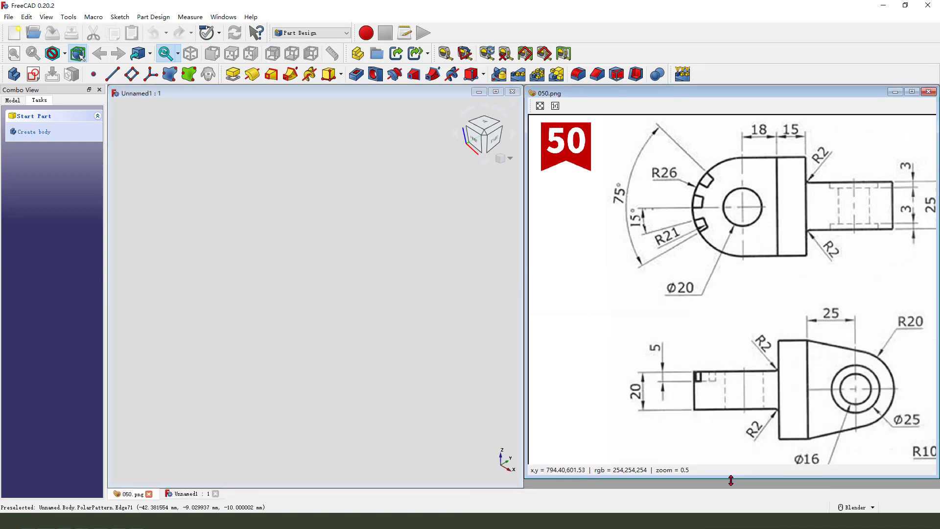
pyautogui.moveTo(803, 293); pyautogui.dragTo(747, 286, button='middle')
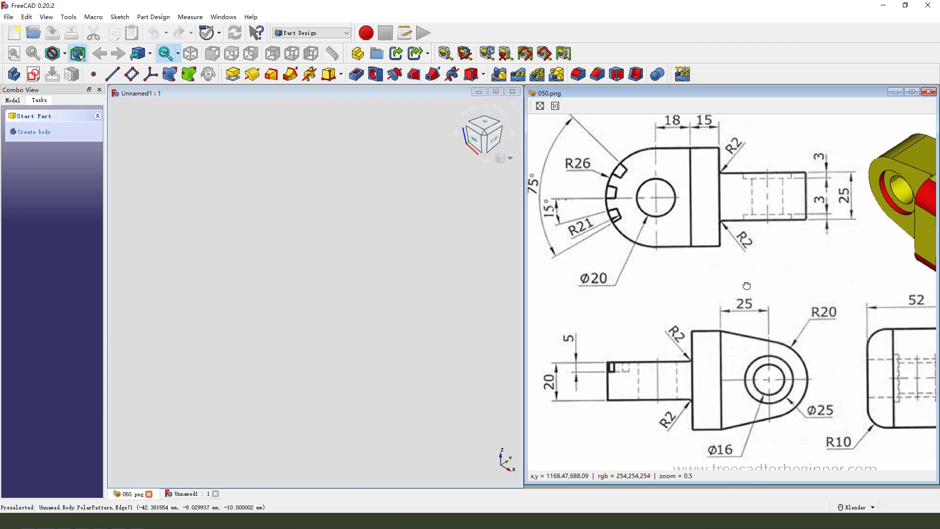
pyautogui.moveTo(743, 235); pyautogui.dragTo(760, 243, button='middle')
# Step: Create a new body and start a sketch on its XZ plane
pyautogui.click(15, 75)
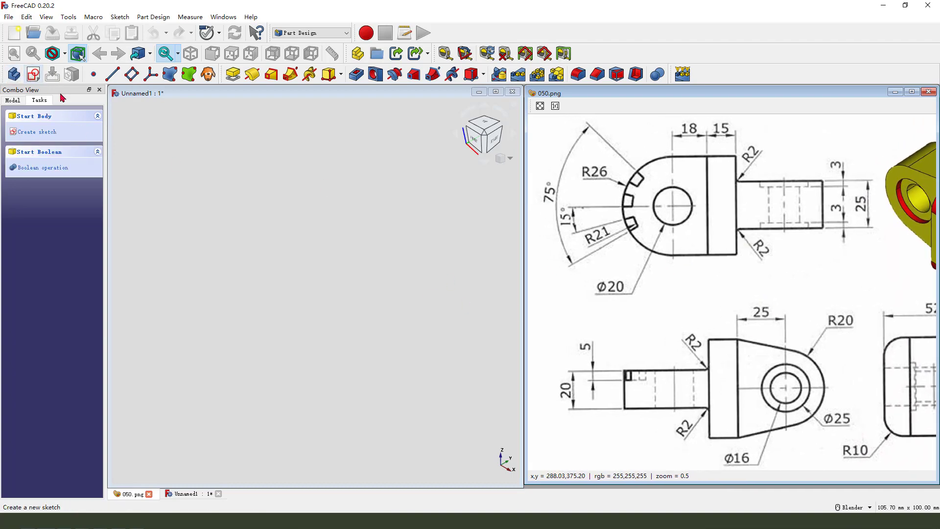
pyautogui.click(33, 74)
pyautogui.moveTo(385, 219); pyautogui.dragTo(655, 304, button='middle')
pyautogui.moveTo(754, 355)
pyautogui.mouseDown(button='middle')
pyautogui.moveTo(688, 363)
pyautogui.moveTo(716, 357)
pyautogui.moveTo(709, 329)
pyautogui.mouseUp(button='middle')
pyautogui.moveTo(663, 286)
pyautogui.mouseDown()
pyautogui.moveTo(787, 293)
pyautogui.moveTo(781, 402)
pyautogui.moveTo(669, 385)
pyautogui.mouseUp()
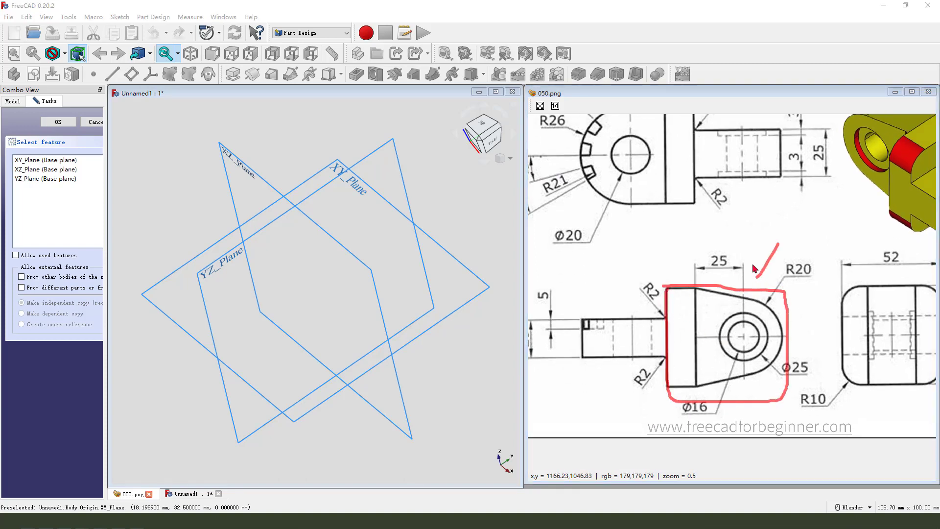
pyautogui.moveTo(700, 293); pyautogui.dragTo(794, 323)
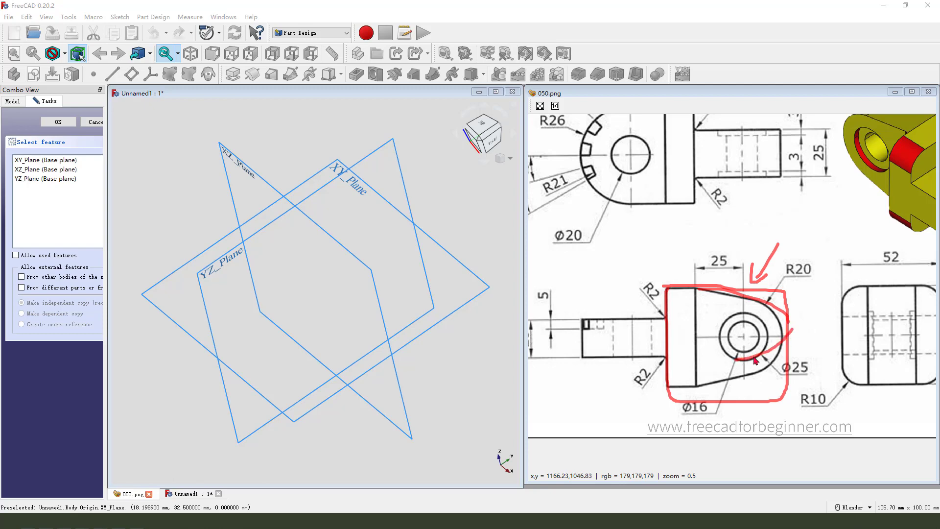
pyautogui.moveTo(214, 175); pyautogui.dragTo(233, 177)
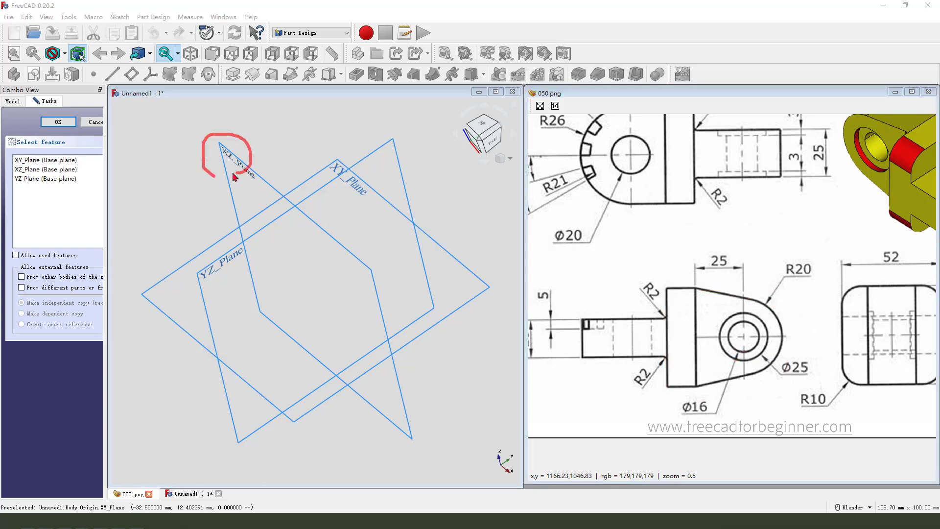
pyautogui.click(266, 181)
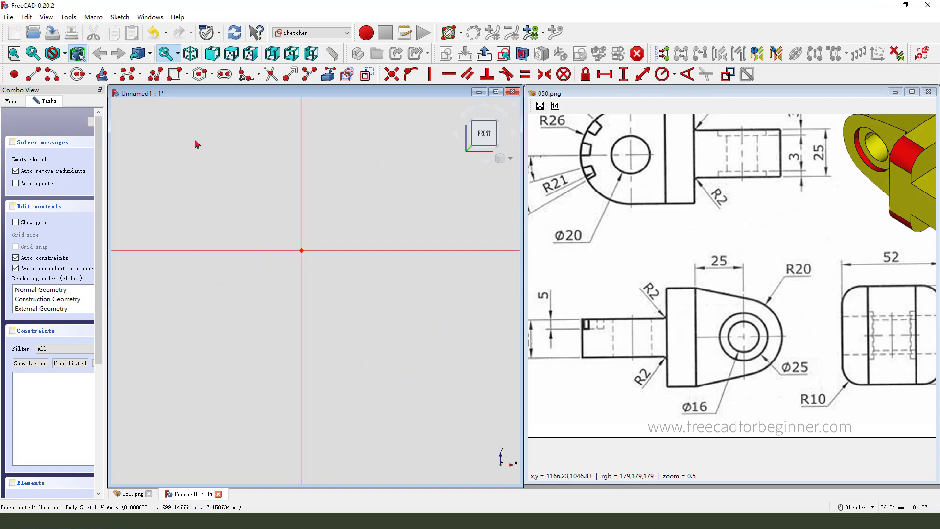
# Step: Sketch an upright rectangle about 12.4 mm wide, with its left edge on the vertical axis and straddling the horizontal axis
pyautogui.click(175, 74)
pyautogui.click(301, 197)
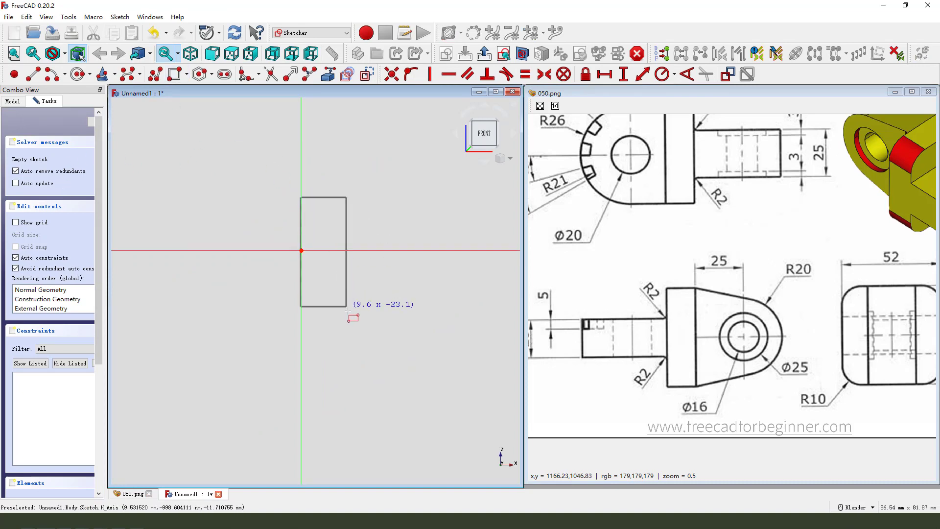
pyautogui.click(359, 321)
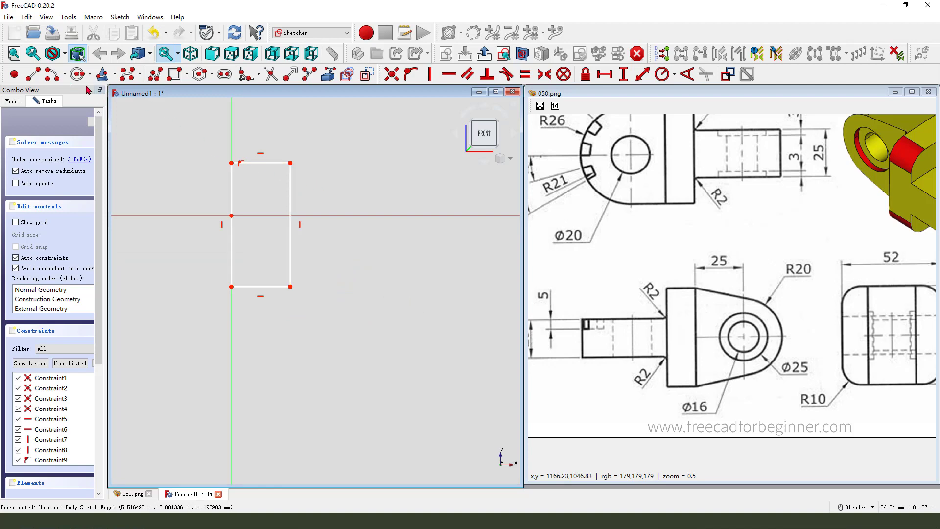
# Step: Sketch a right-bulging arc to the right of the rectangle, with its centre on the horizontal axis
pyautogui.click(51, 76)
pyautogui.click(365, 216)
pyautogui.click(364, 184)
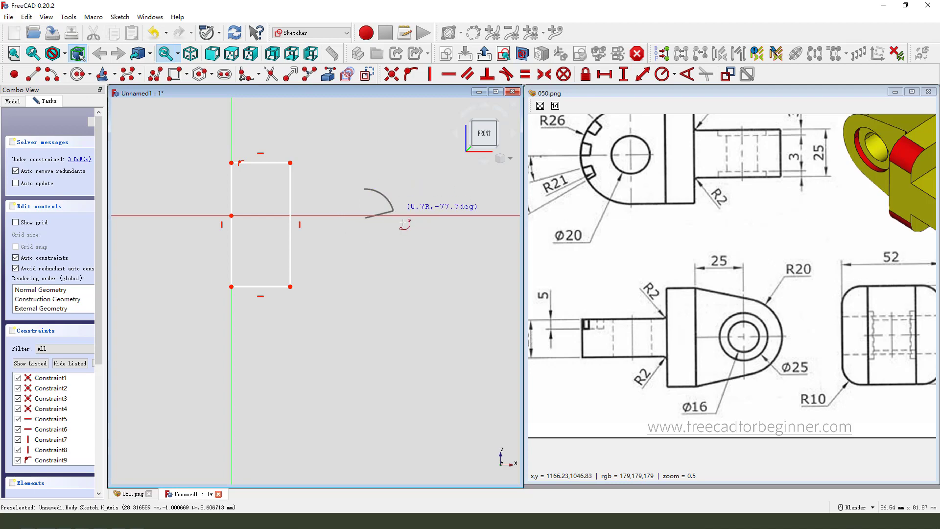
pyautogui.click(374, 245)
# Step: Connect the rectangle's upper and lower right corners to the arc's matching endpoints with two slanted lines
pyautogui.click(33, 75)
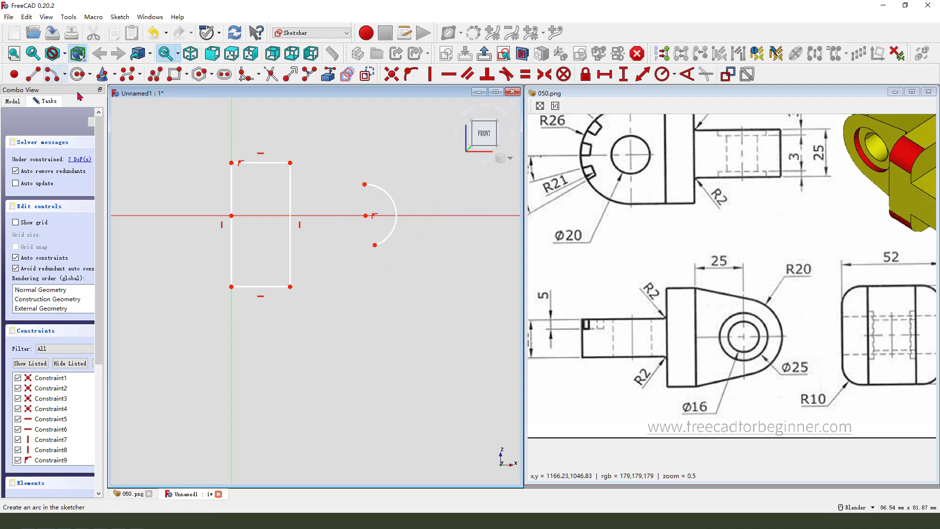
pyautogui.click(290, 163)
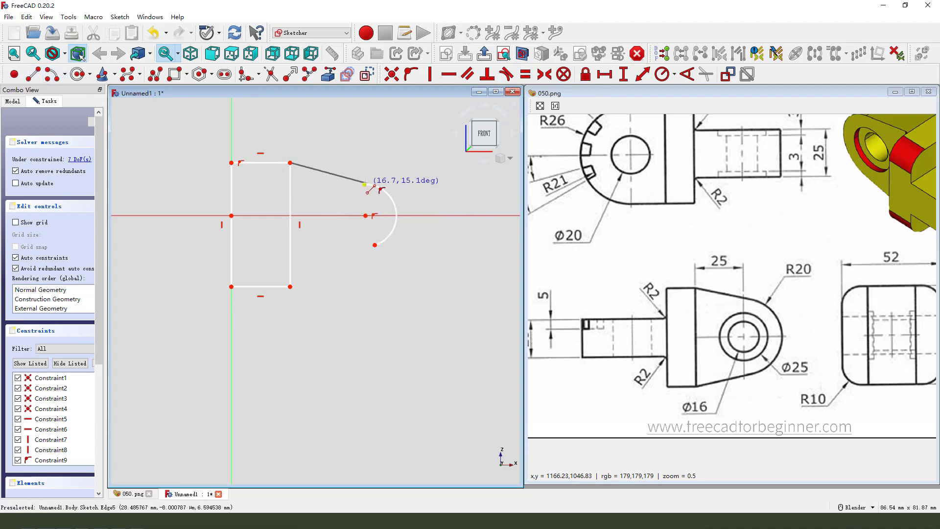
pyautogui.click(364, 184)
pyautogui.click(290, 287)
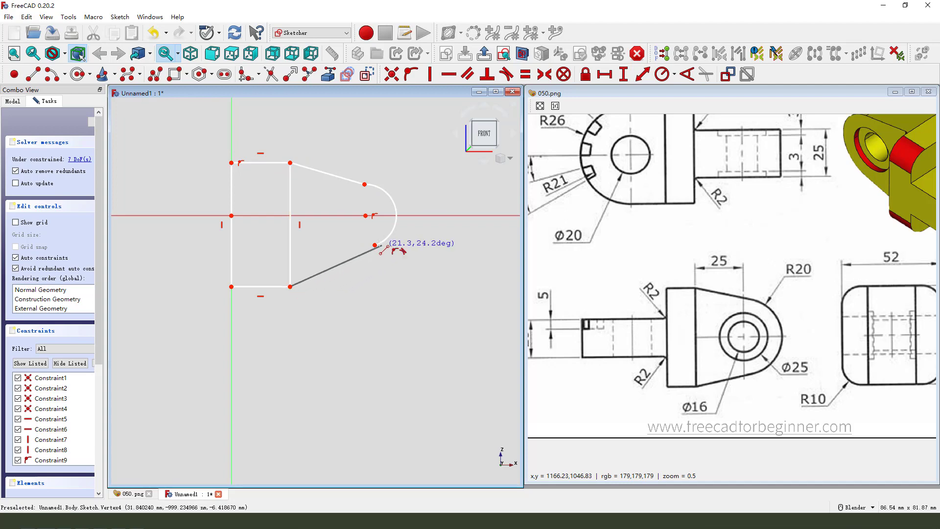
pyautogui.click(375, 245)
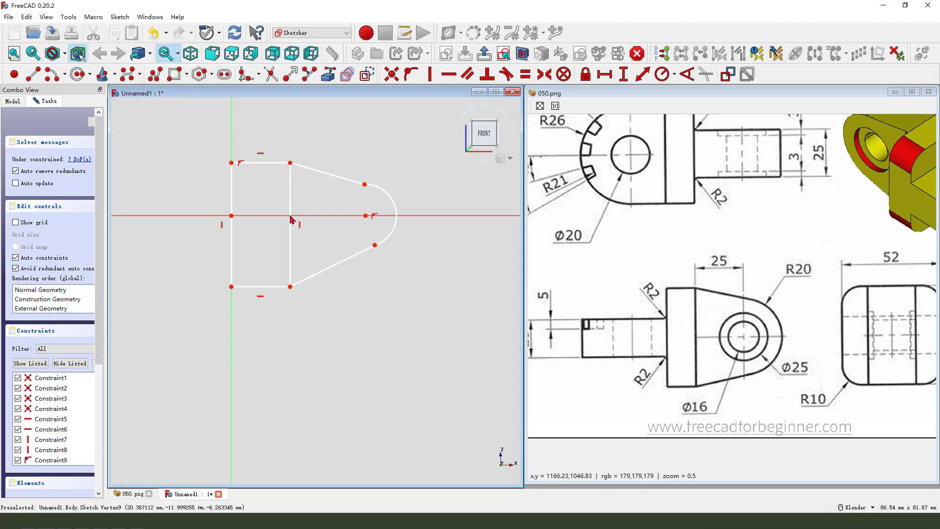
# Step: Constrain the rectangle's two left corners to be symmetric about the sketch origin
pyautogui.click(231, 162)
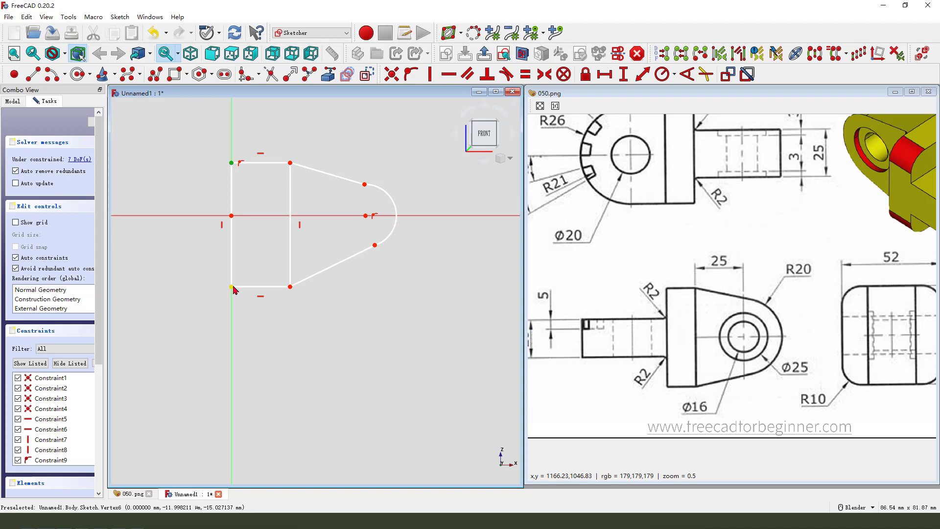
pyautogui.click(232, 216)
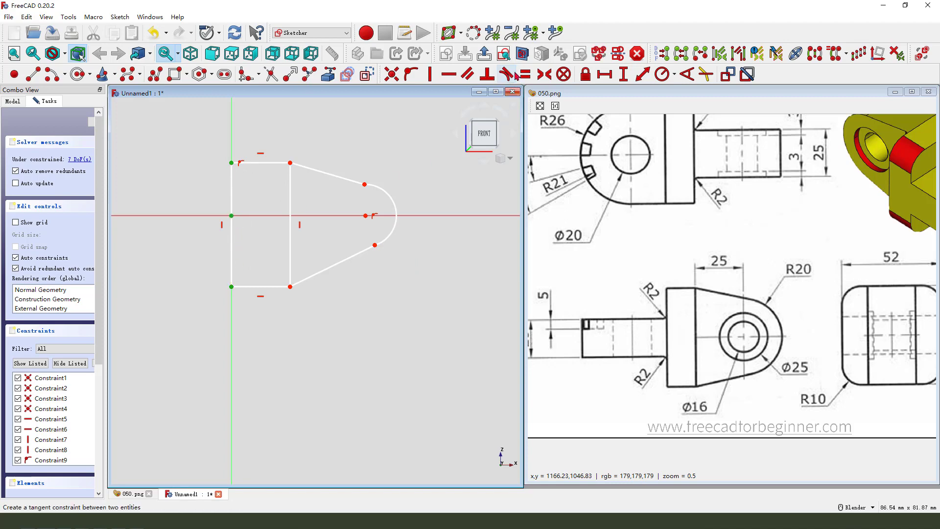
pyautogui.click(544, 74)
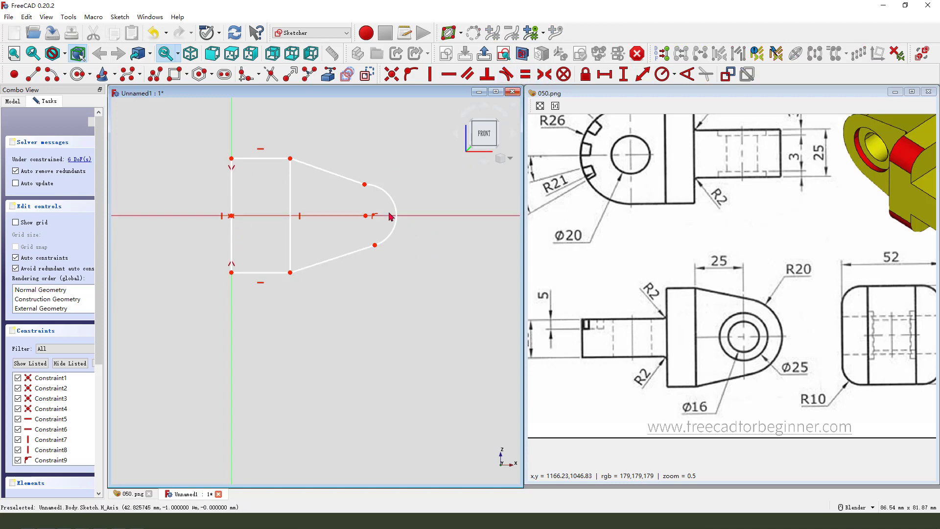
# Step: Make both slanted lines tangent to the right-hand arc
pyautogui.click(373, 189)
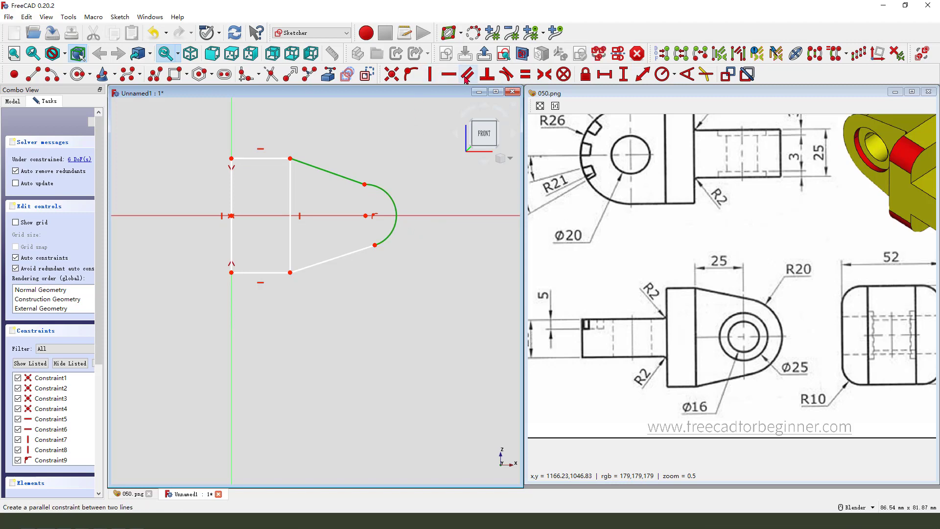
pyautogui.click(506, 74)
pyautogui.click(386, 244)
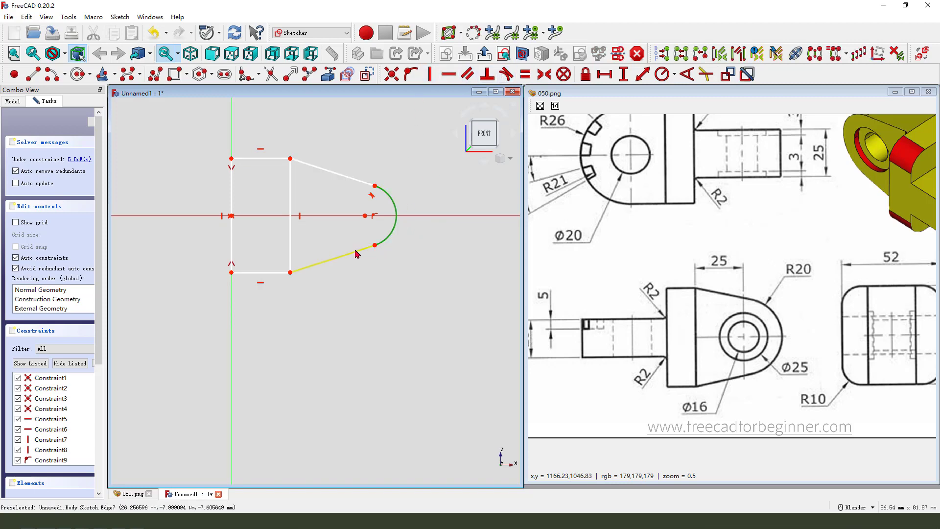
pyautogui.click(368, 247)
pyautogui.click(506, 74)
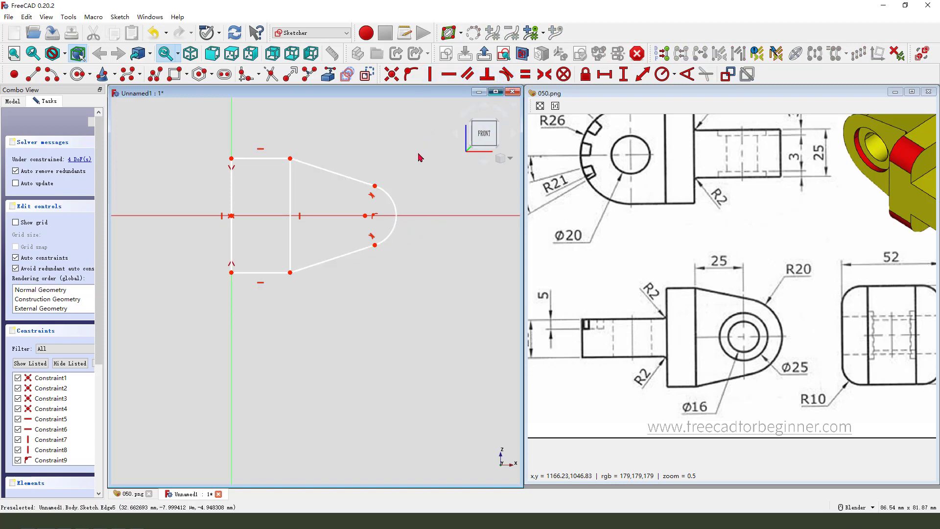
# Step: Constrain the horizontal length of the rectangle's top edge to 15 mm, as given in the drawing
pyautogui.click(262, 159)
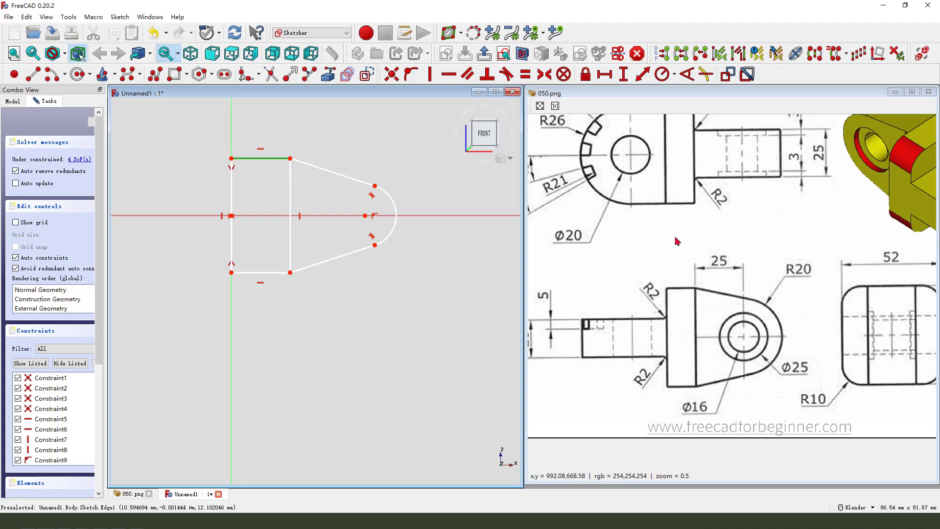
pyautogui.moveTo(676, 240); pyautogui.dragTo(666, 307)
pyautogui.moveTo(676, 132); pyautogui.dragTo(688, 140)
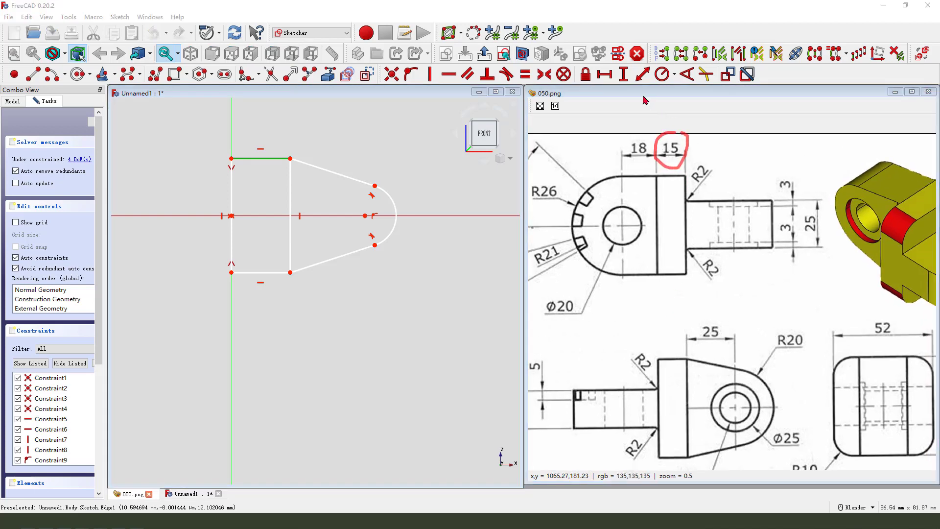
pyautogui.click(604, 74)
pyautogui.write('1')
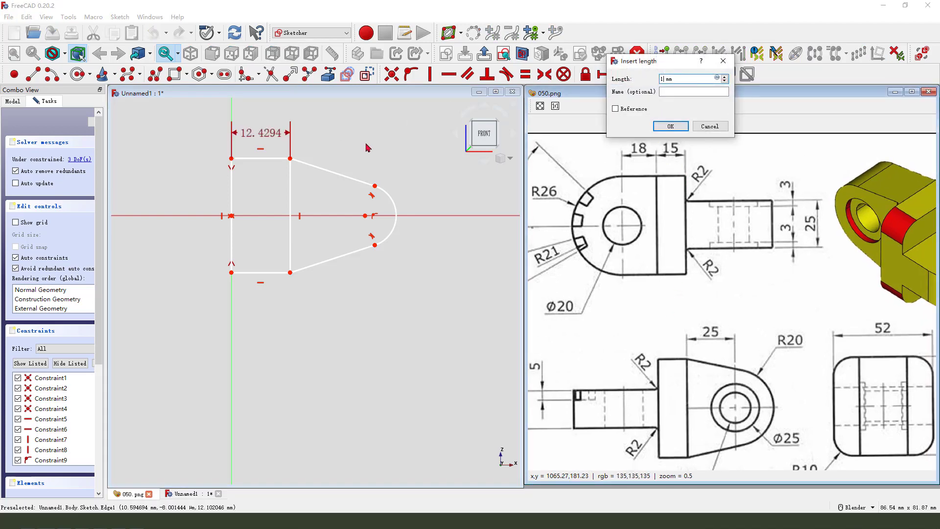
pyautogui.write('5')
pyautogui.press('Return')
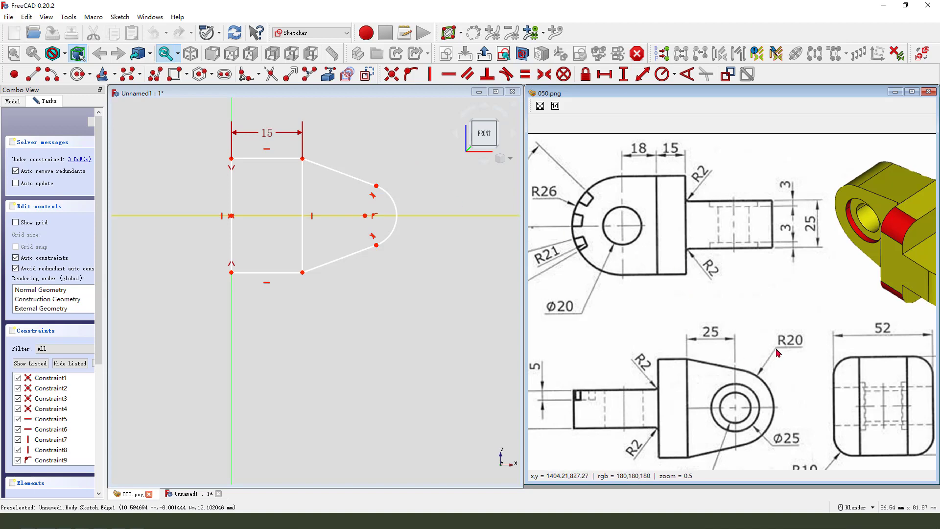
# Step: Constrain the vertical length of the rectangle's left edge to 52 mm, as given in the drawing
pyautogui.scroll(-1, 878, 267)
pyautogui.moveTo(865, 259); pyautogui.dragTo(888, 287)
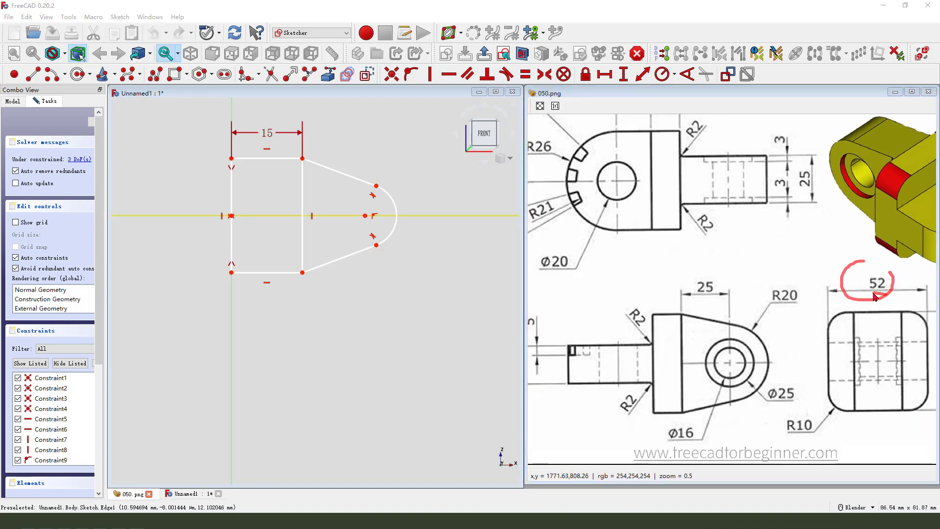
pyautogui.click(232, 201)
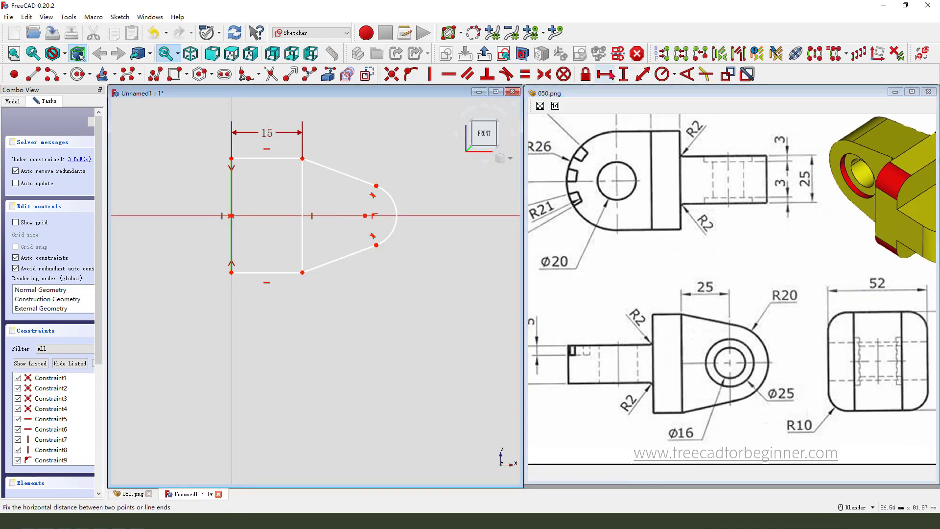
pyautogui.click(623, 74)
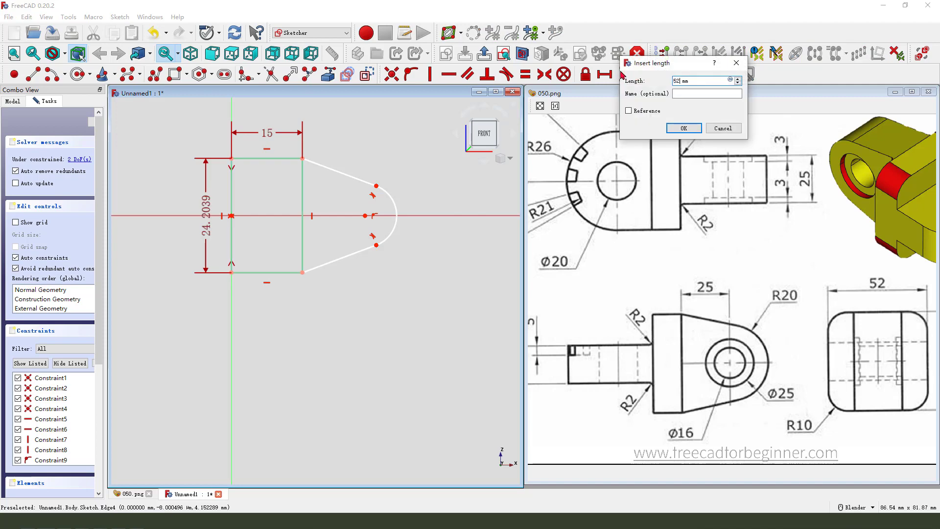
pyautogui.press('Return')
# Step: Set the radius of the right-hand arc to 20 mm
pyautogui.scroll(-2, 377, 221)
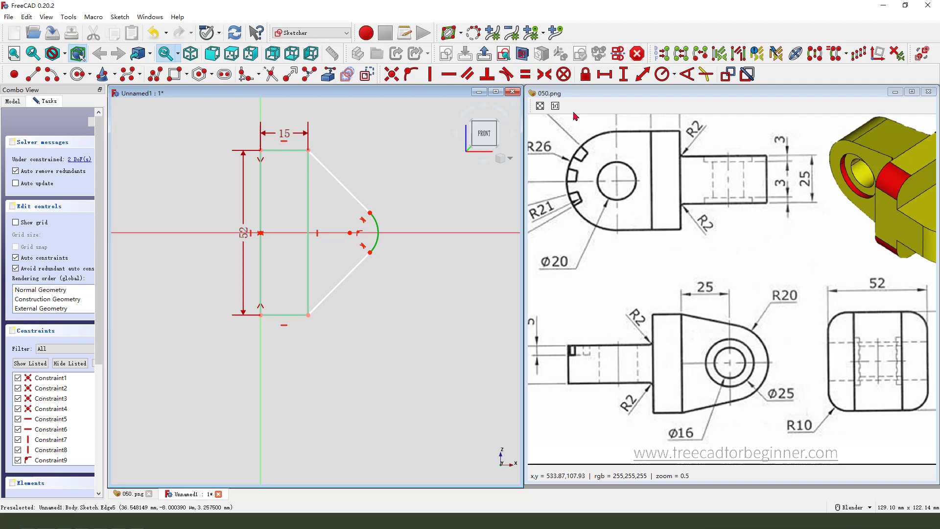
pyautogui.click(662, 74)
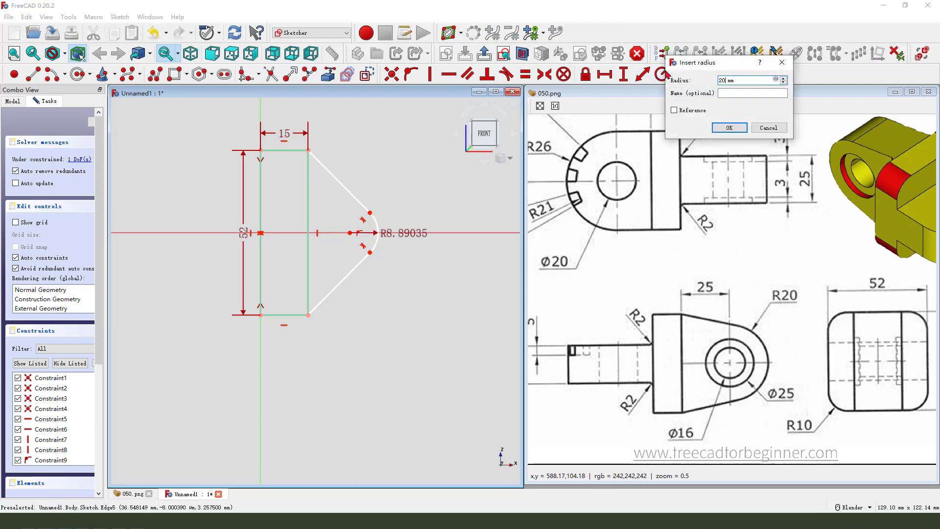
pyautogui.press('Return')
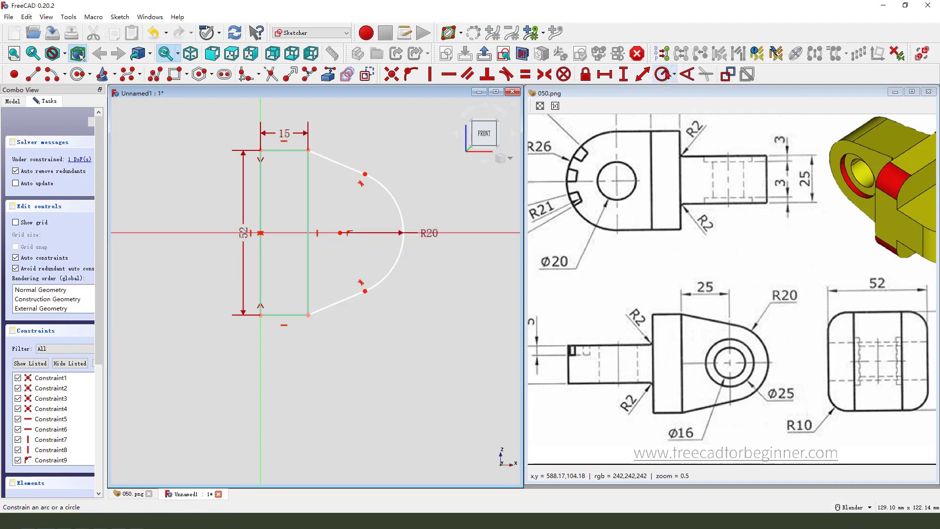
# Step: Constrain the horizontal distance from the rectangle's upper-right corner to the arc centre to 25 mm and move the dimension above the profile
pyautogui.click(340, 232)
pyautogui.click(308, 150)
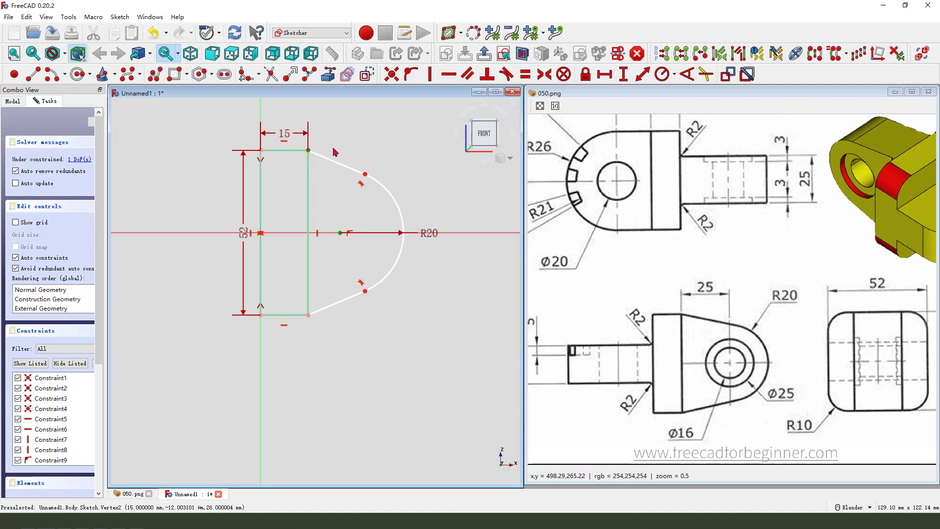
pyautogui.click(605, 78)
pyautogui.write('2')
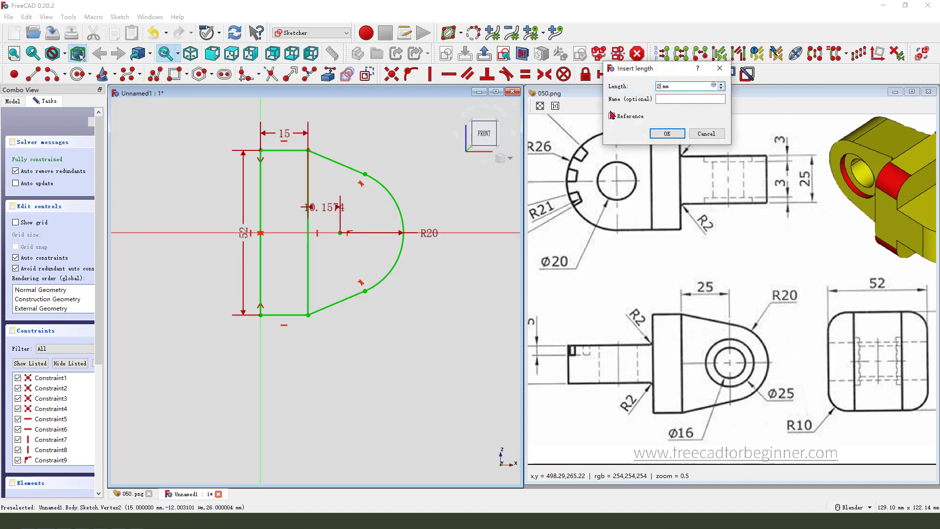
pyautogui.write('5')
pyautogui.press('Return')
pyautogui.scroll(-2, 351, 220)
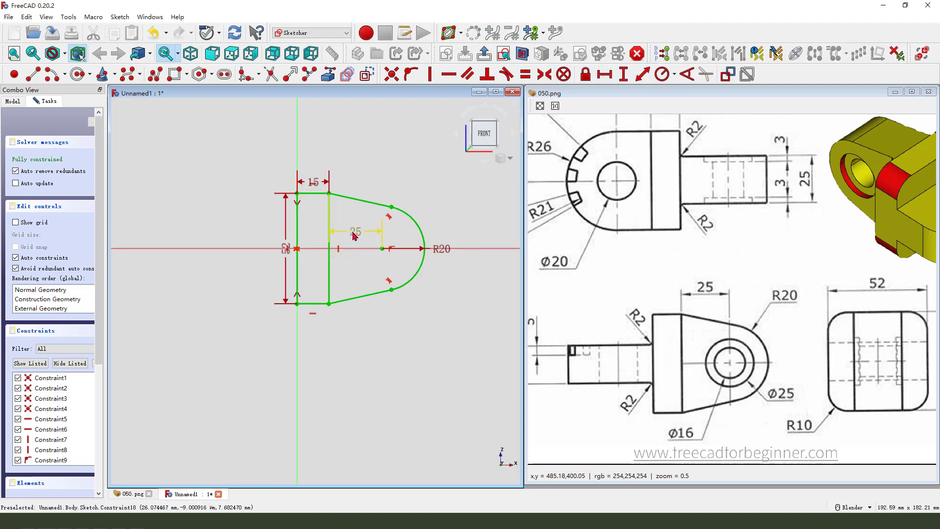
pyautogui.moveTo(355, 236)
pyautogui.mouseDown()
pyautogui.moveTo(354, 179)
pyautogui.moveTo(316, 171)
pyautogui.moveTo(317, 162)
pyautogui.moveTo(355, 155)
pyautogui.mouseUp()
pyautogui.scroll(1, 333, 206)
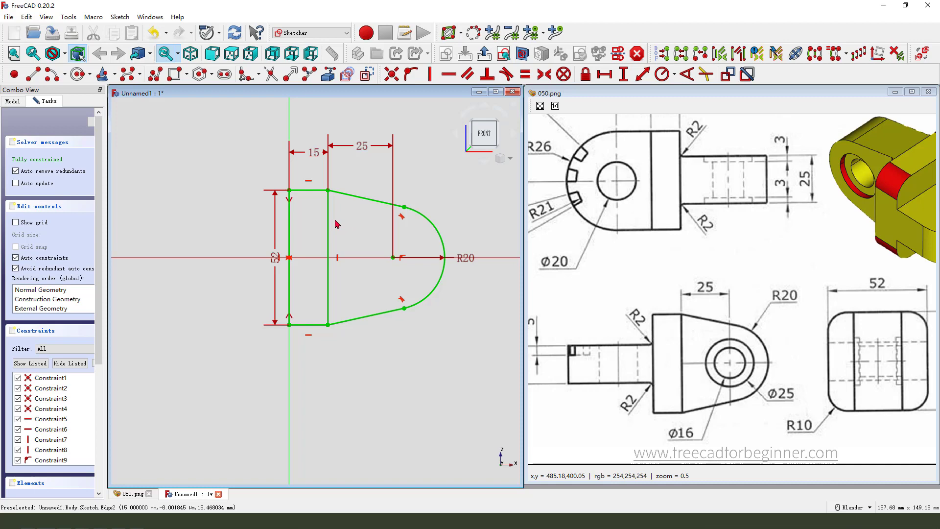
# Step: Convert the rectangle's inner vertical edge to construction geometry and move the 52 and R20 dimension labels clear of the profile
pyautogui.click(367, 77)
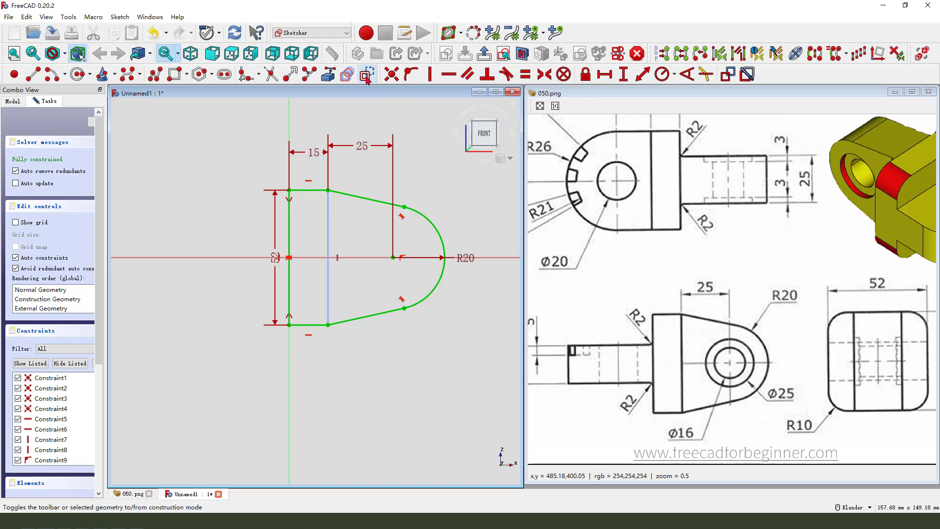
pyautogui.moveTo(275, 258); pyautogui.dragTo(263, 255)
pyautogui.moveTo(472, 250); pyautogui.dragTo(473, 228)
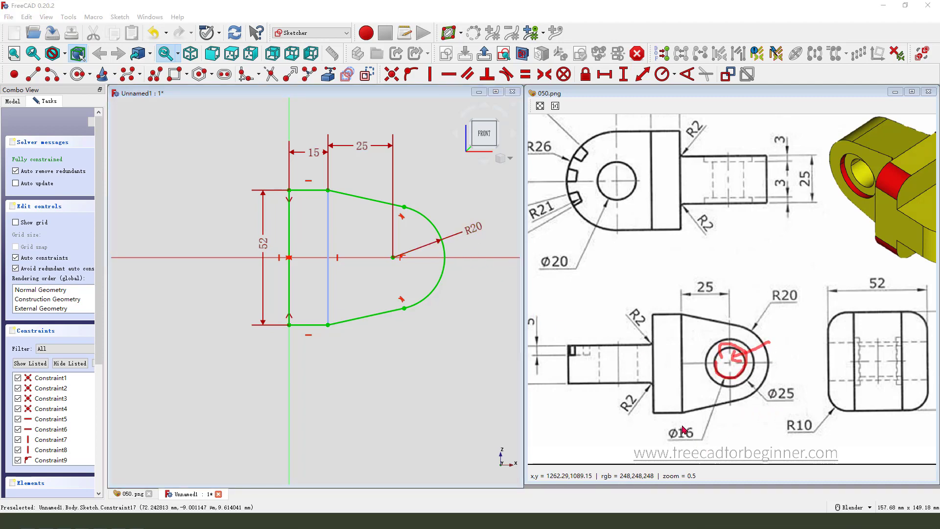
pyautogui.moveTo(679, 440); pyautogui.dragTo(688, 439)
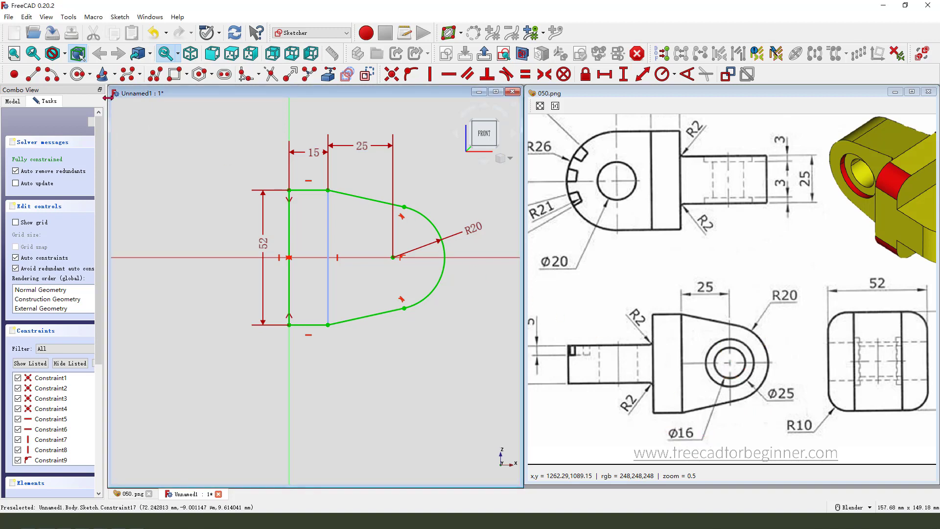
# Step: Draw a circle centred on the R20 arc's centre, constrain its radius to 8 mm, and place the dimension outside the profile
pyautogui.click(77, 74)
pyautogui.click(394, 258)
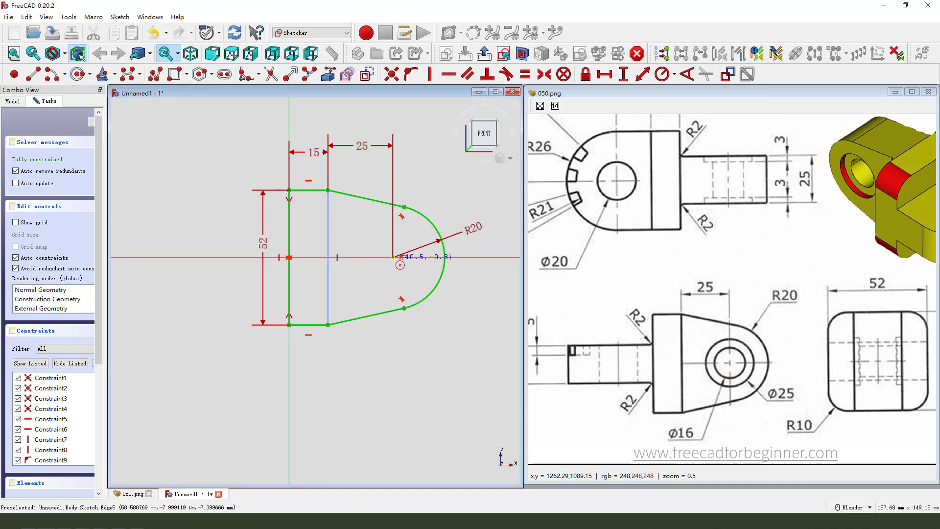
pyautogui.click(417, 267)
pyautogui.click(420, 272)
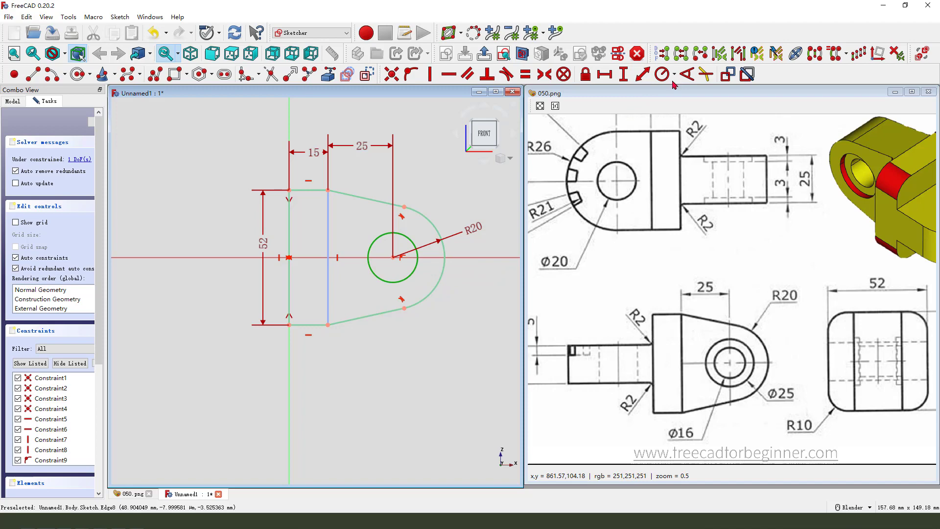
pyautogui.click(665, 76)
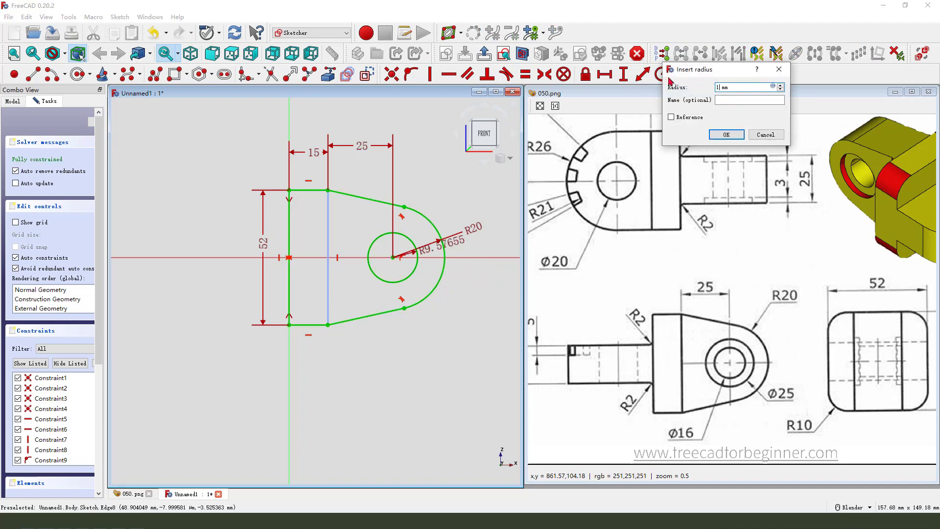
pyautogui.write('1')
pyautogui.press('Tab')
pyautogui.write('8')
pyautogui.press('Return')
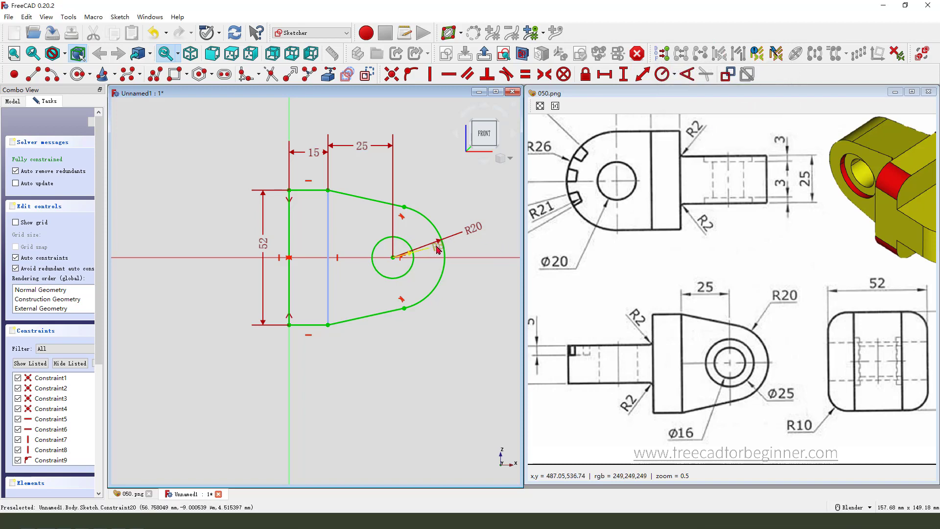
pyautogui.moveTo(438, 251); pyautogui.dragTo(456, 291)
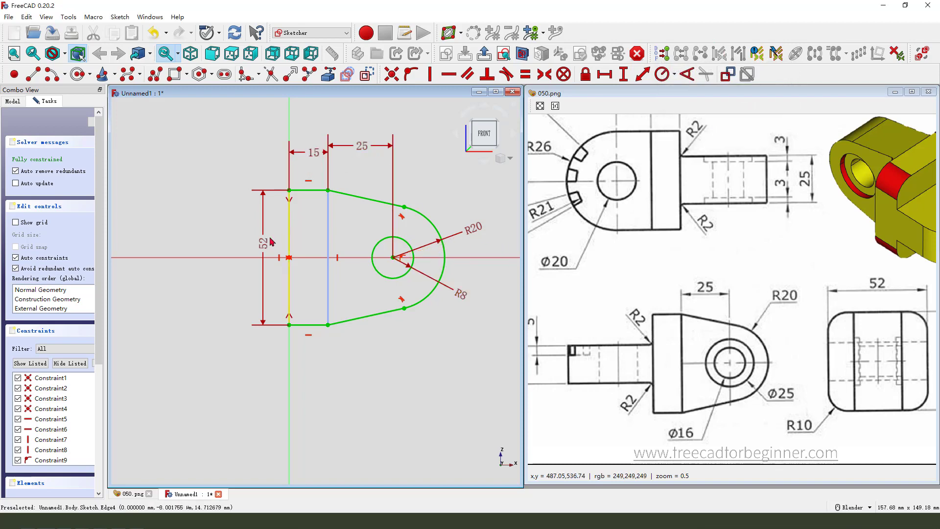
# Step: Close the sketch and pad the profile to a length of 52 mm
pyautogui.scroll(-1, 254, 248)
pyautogui.scroll(1, 332, 237)
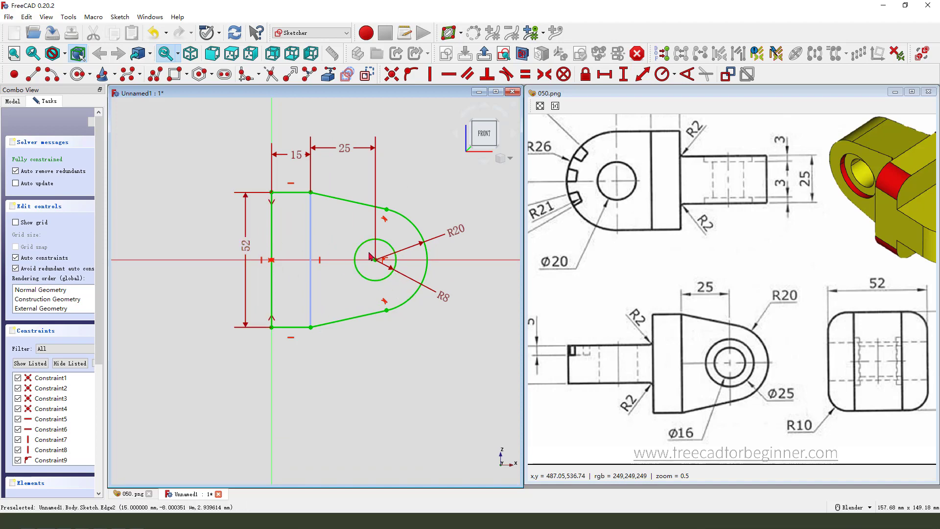
pyautogui.click(485, 53)
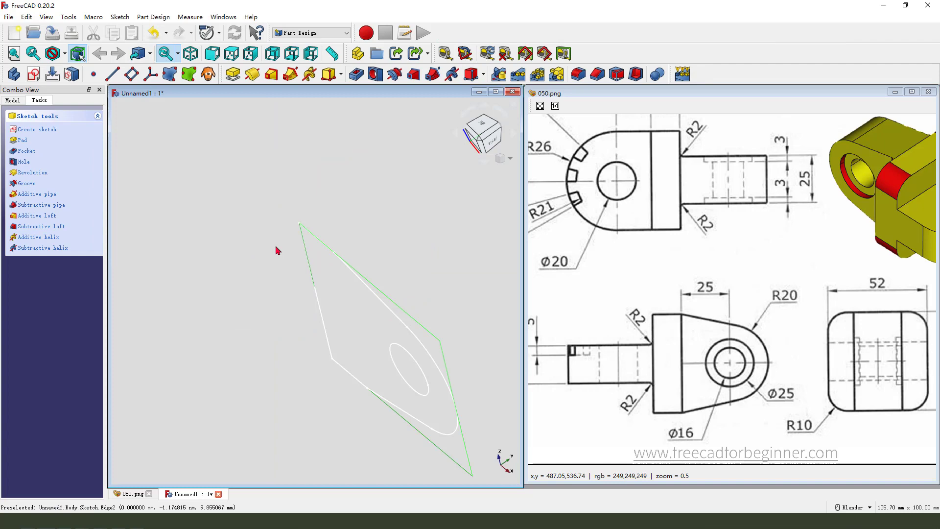
pyautogui.click(233, 74)
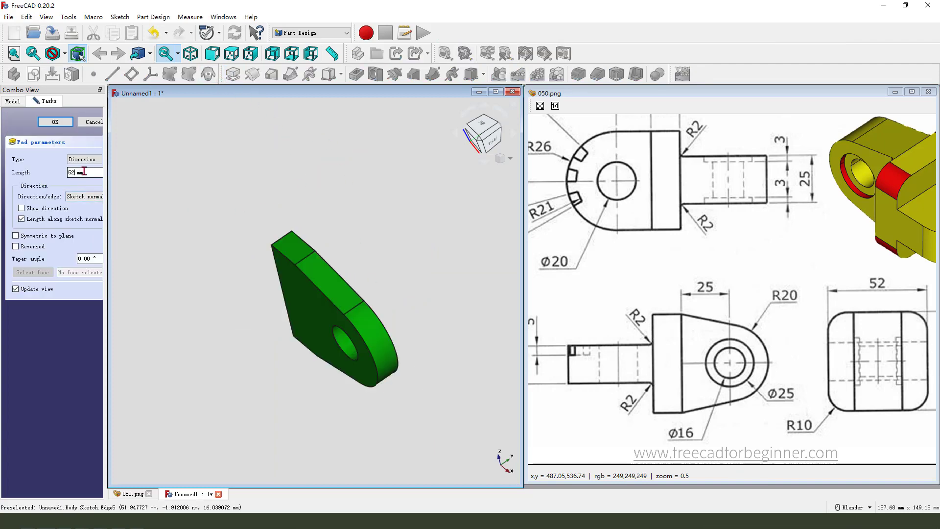
pyautogui.write('52')
pyautogui.press('Return')
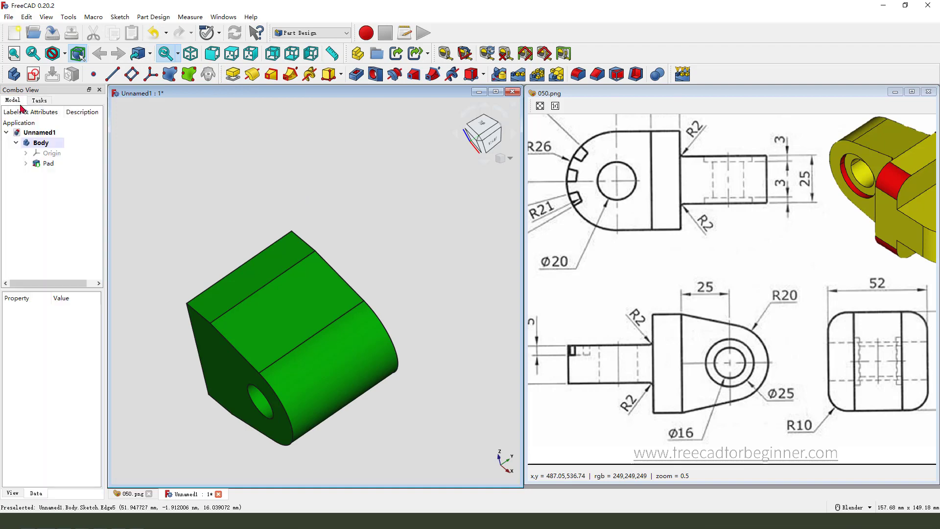
# Step: Edit the pad so that its length is applied symmetrically to the sketch plane
pyautogui.doubleClick(57, 169)
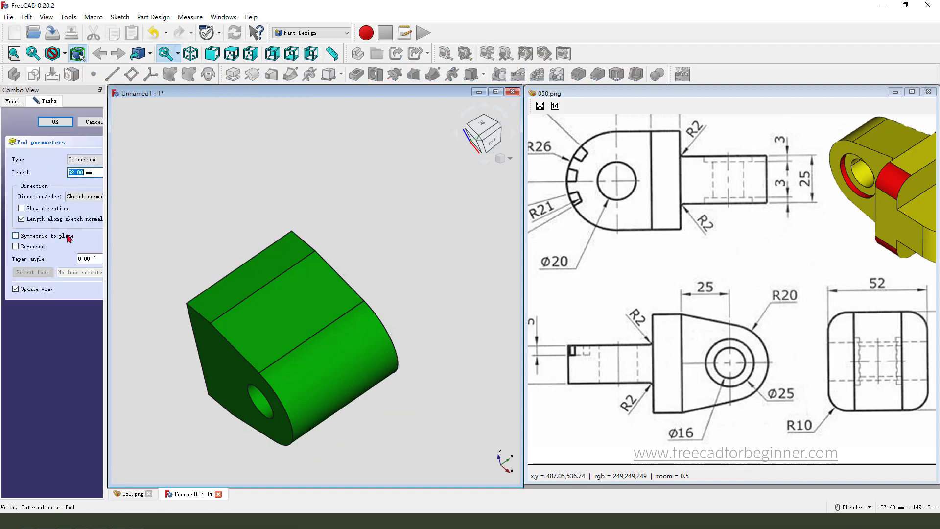
pyautogui.scroll(-1, 268, 210)
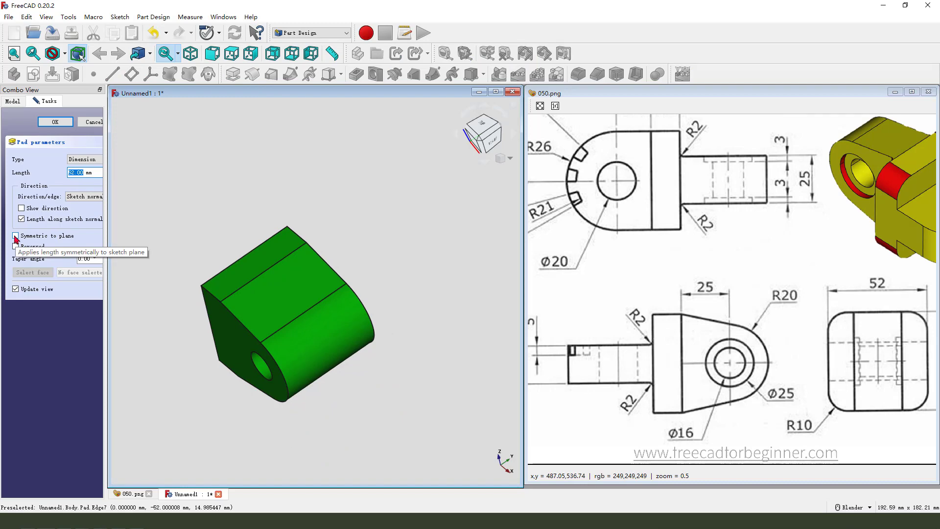
pyautogui.click(15, 236)
pyautogui.click(54, 121)
pyautogui.moveTo(313, 289); pyautogui.dragTo(342, 294, button='middle')
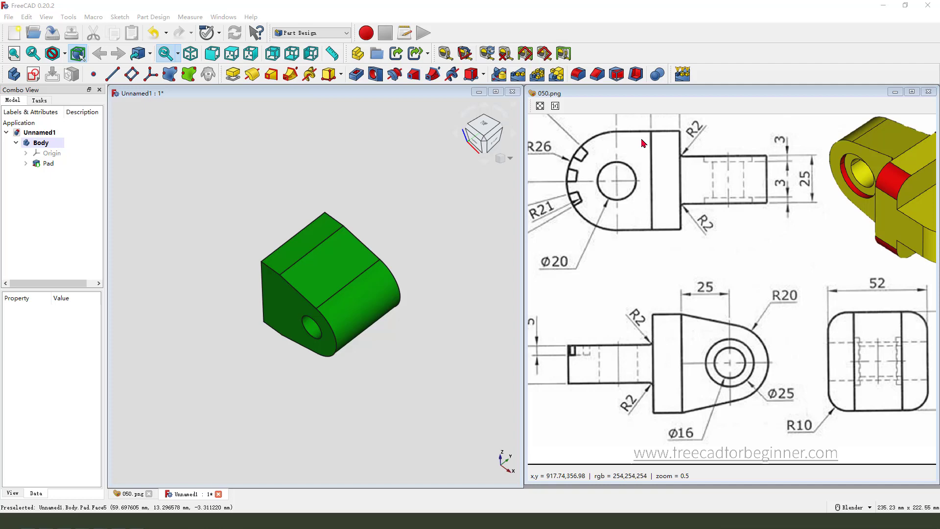
# Step: Start a new sketch on the XY plane for the rounded tab shown in the drawing's top view
pyautogui.moveTo(643, 125)
pyautogui.mouseDown()
pyautogui.moveTo(600, 134)
pyautogui.moveTo(576, 217)
pyautogui.moveTo(646, 132)
pyautogui.mouseUp()
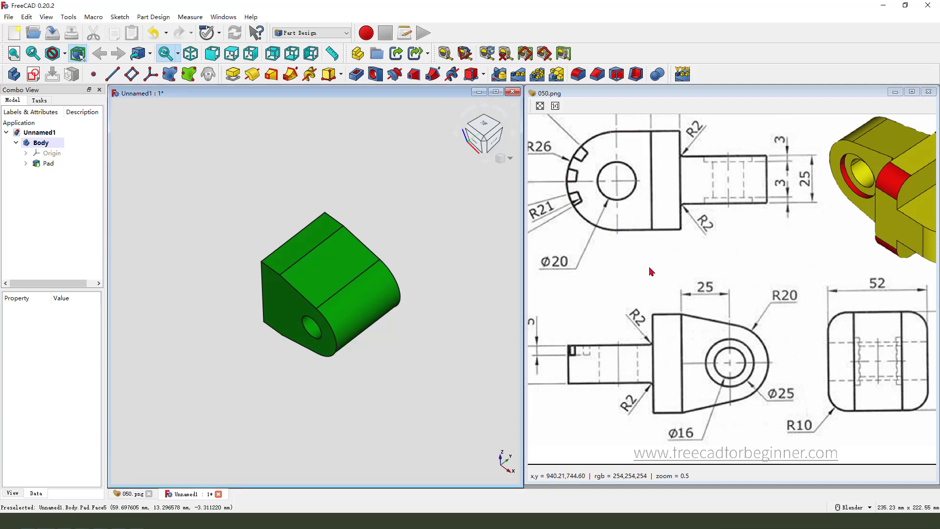
pyautogui.moveTo(659, 261)
pyautogui.mouseDown(button='middle')
pyautogui.moveTo(694, 307)
pyautogui.moveTo(714, 314)
pyautogui.mouseUp(button='middle')
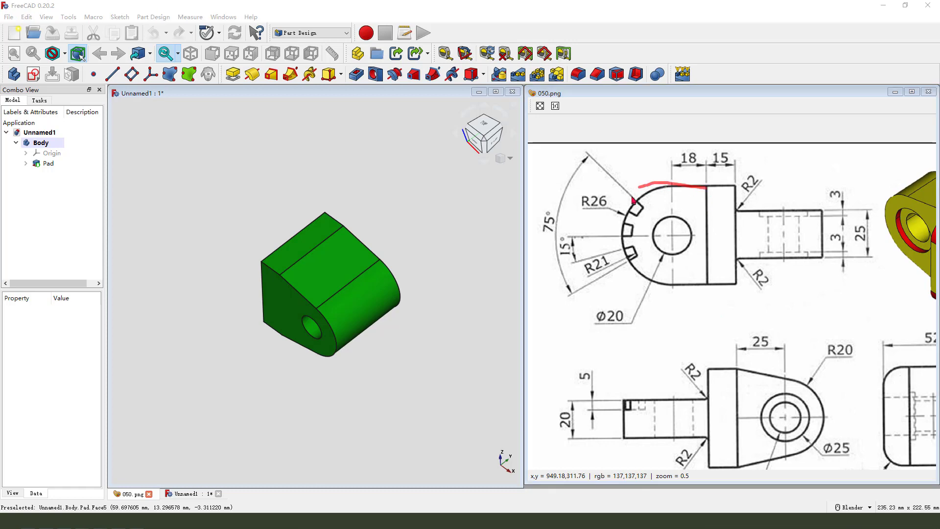
pyautogui.moveTo(632, 200); pyautogui.dragTo(709, 297)
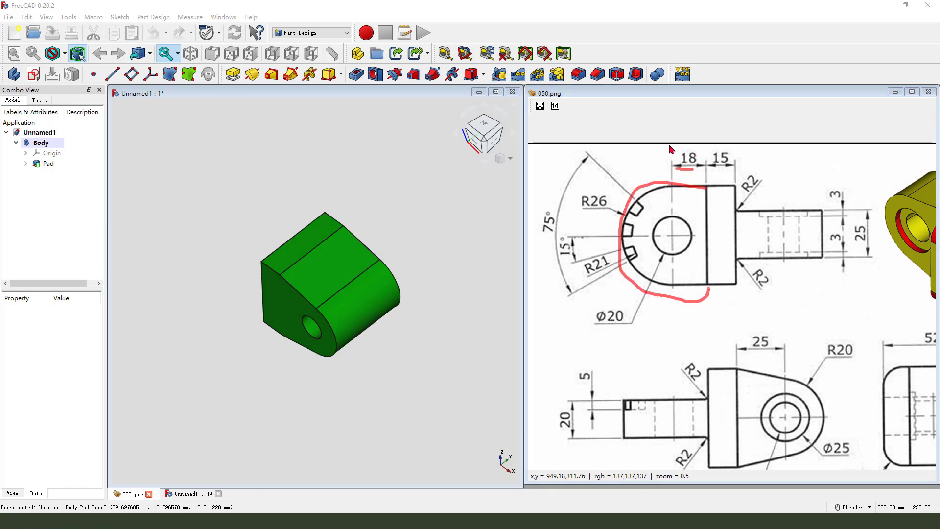
pyautogui.moveTo(671, 149); pyautogui.dragTo(674, 171)
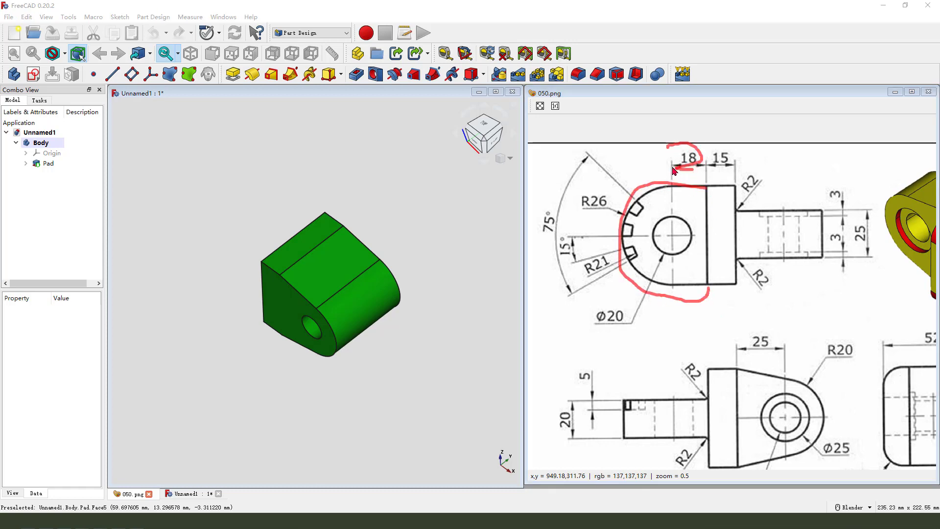
pyautogui.click(33, 73)
pyautogui.moveTo(316, 111); pyautogui.dragTo(317, 159)
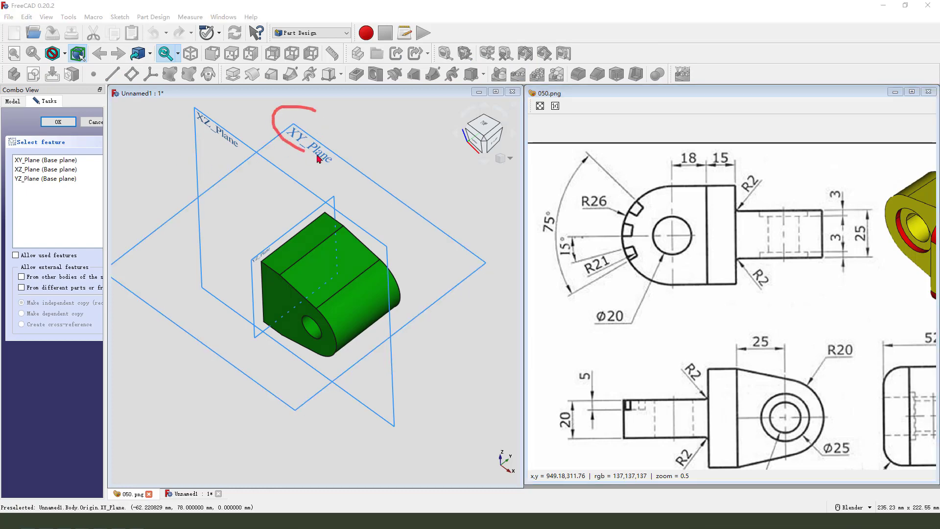
pyautogui.click(299, 141)
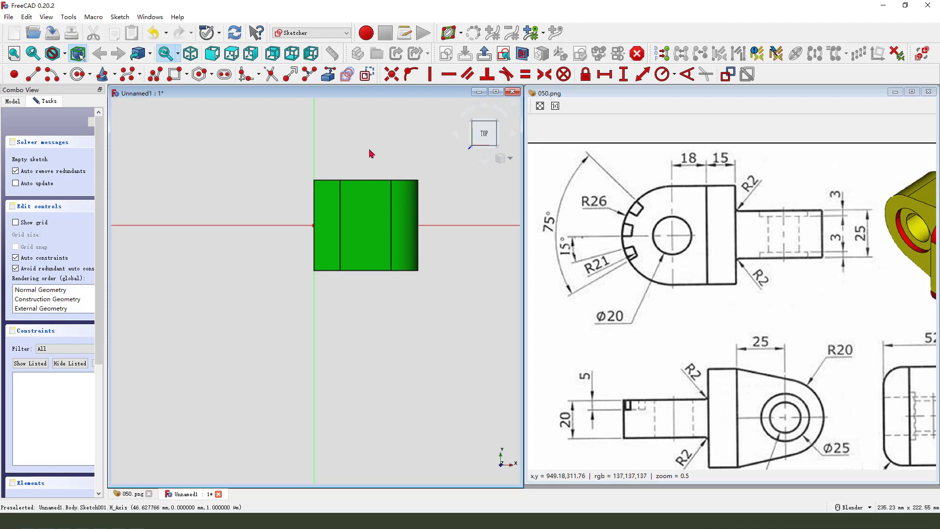
# Step: Project the block's flat back edge on the vertical axis as external geometry and turn on the sketch's section view
pyautogui.click(328, 74)
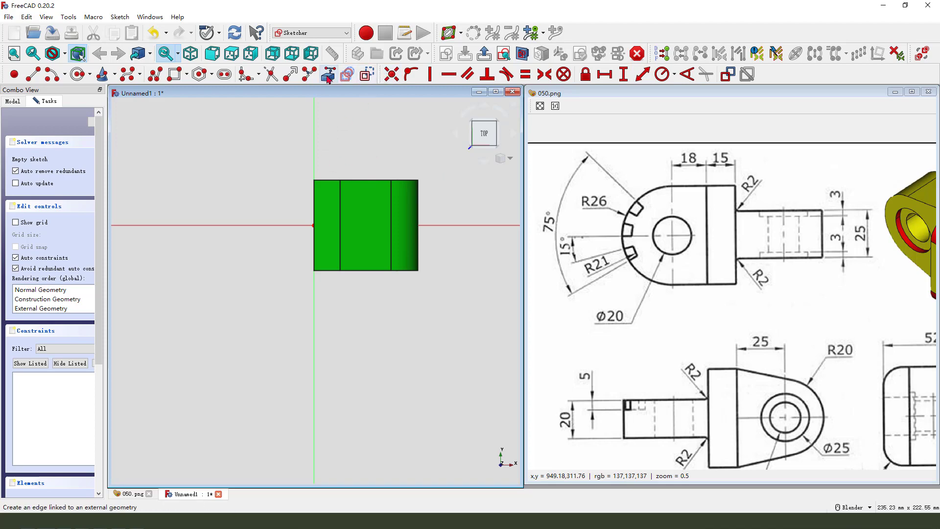
pyautogui.click(315, 203)
pyautogui.rightClick(378, 132)
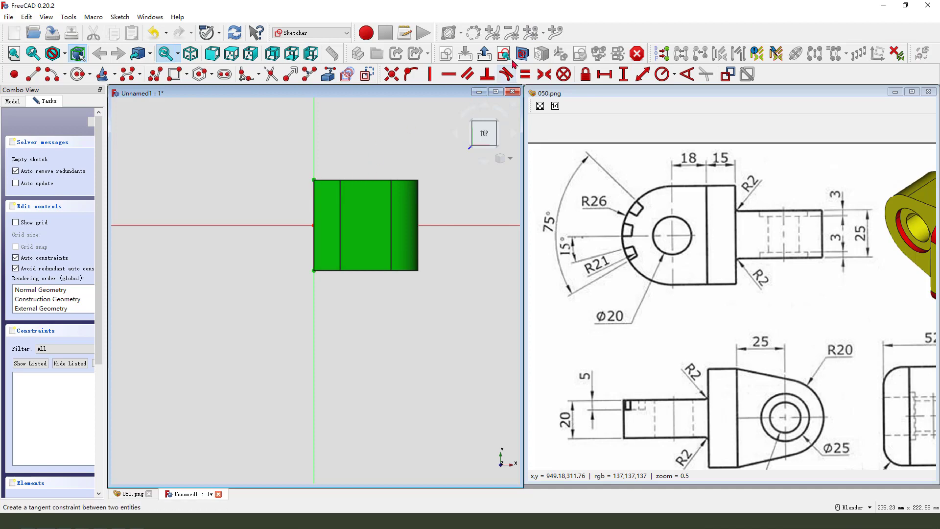
pyautogui.click(522, 54)
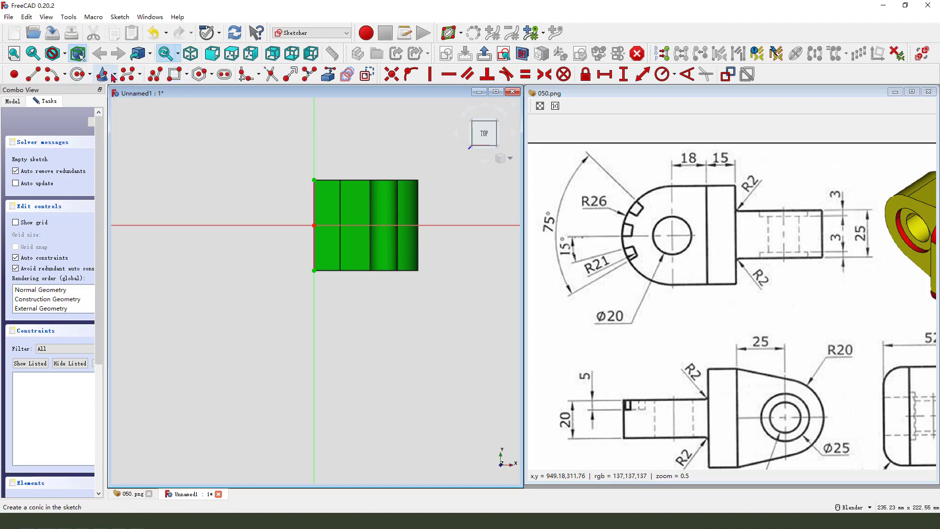
# Step: Draw a slot from the origin along the negative horizontal axis, about 54.5 mm between centres with a radius of about 13.6 mm
pyautogui.click(224, 74)
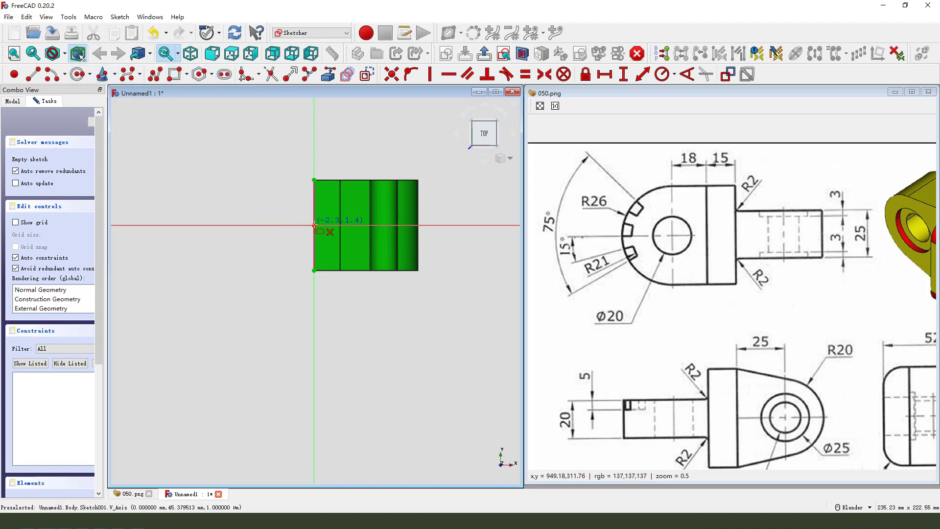
pyautogui.click(309, 226)
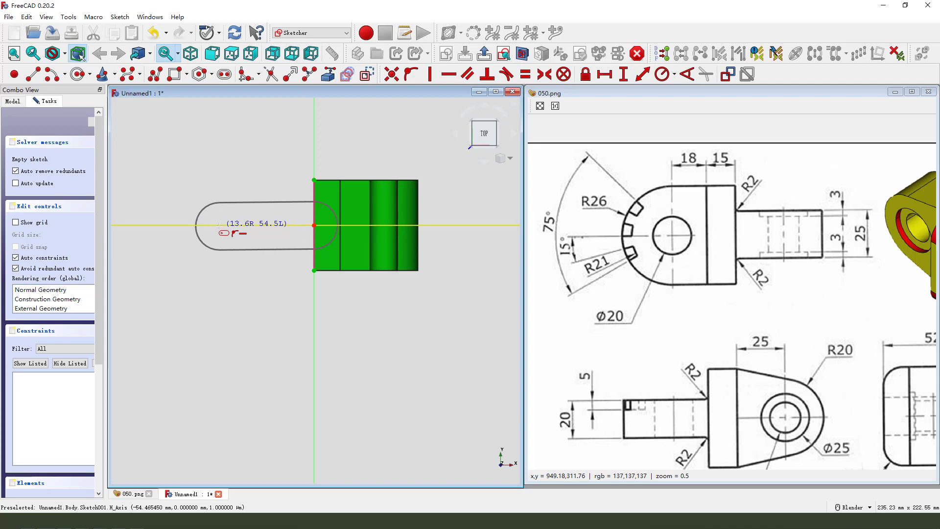
pyautogui.click(219, 225)
pyautogui.scroll(1, 320, 219)
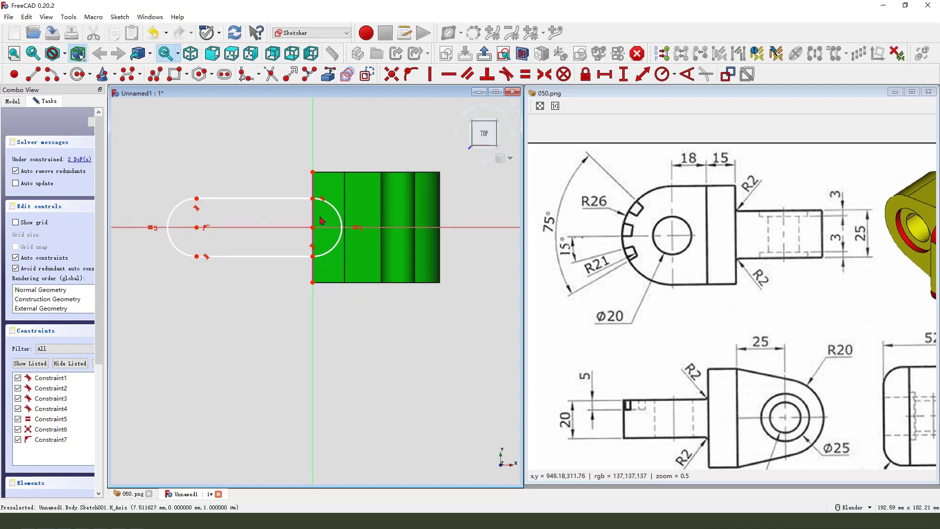
# Step: Make the slot's upper-right endpoint coincident with the projected edge's upper end, and convert the slot's right-hand arc to construction geometry
pyautogui.click(314, 199)
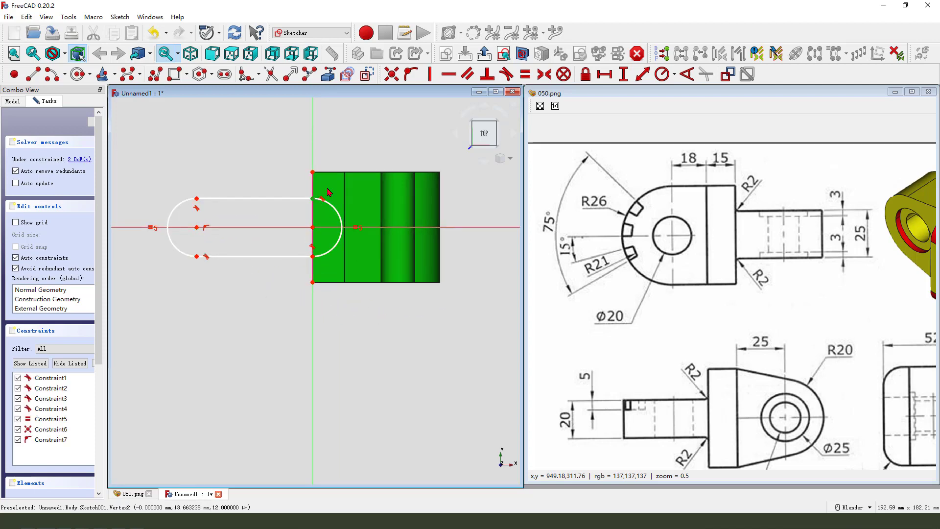
pyautogui.click(321, 170)
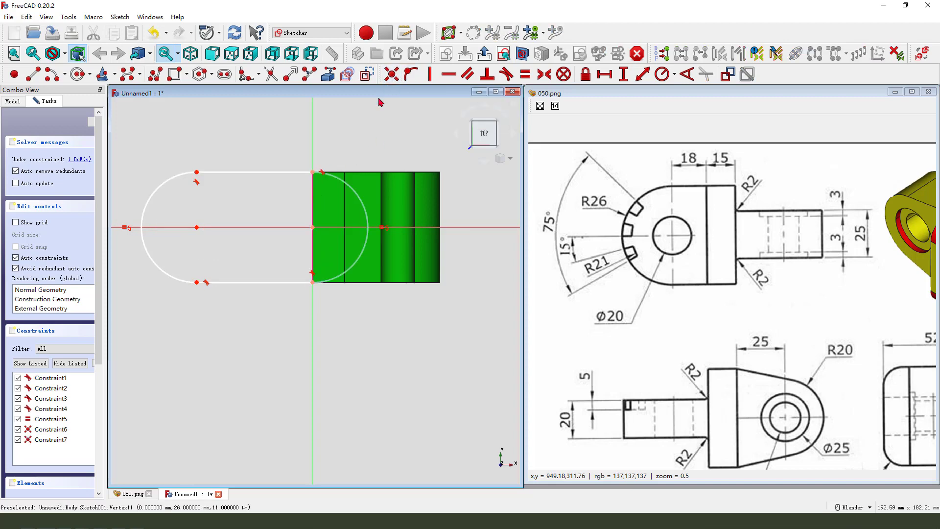
pyautogui.click(360, 202)
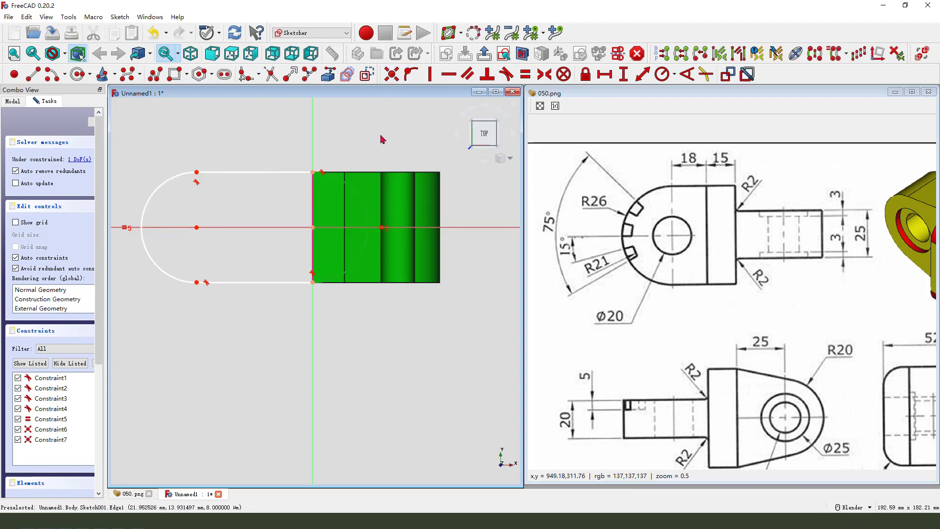
pyautogui.click(369, 76)
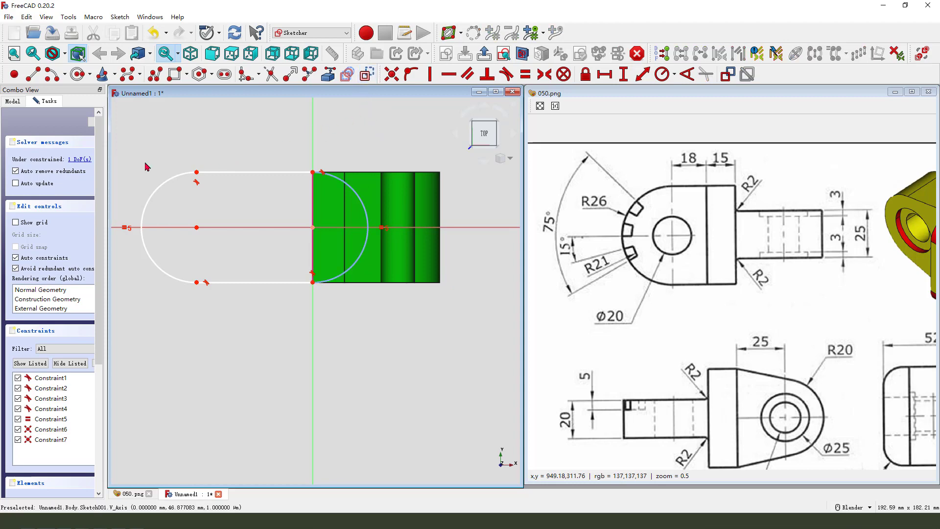
# Step: Close the tab profile with a vertical line joining the slot's two right-hand endpoints along the projected edge
pyautogui.click(40, 78)
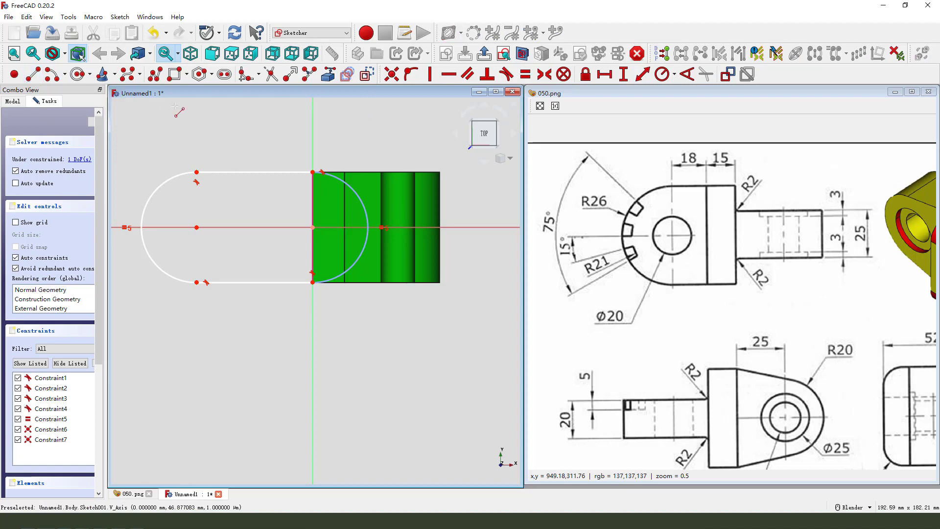
pyautogui.click(316, 172)
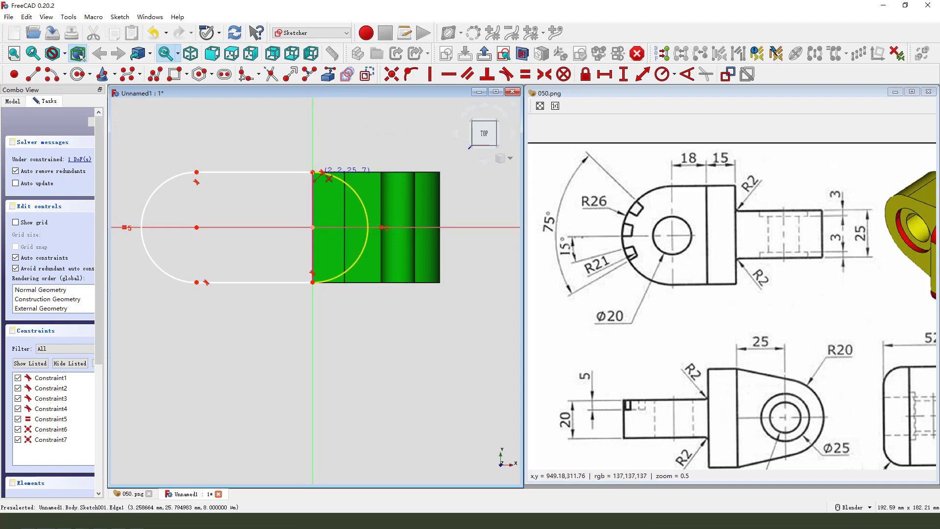
pyautogui.click(313, 282)
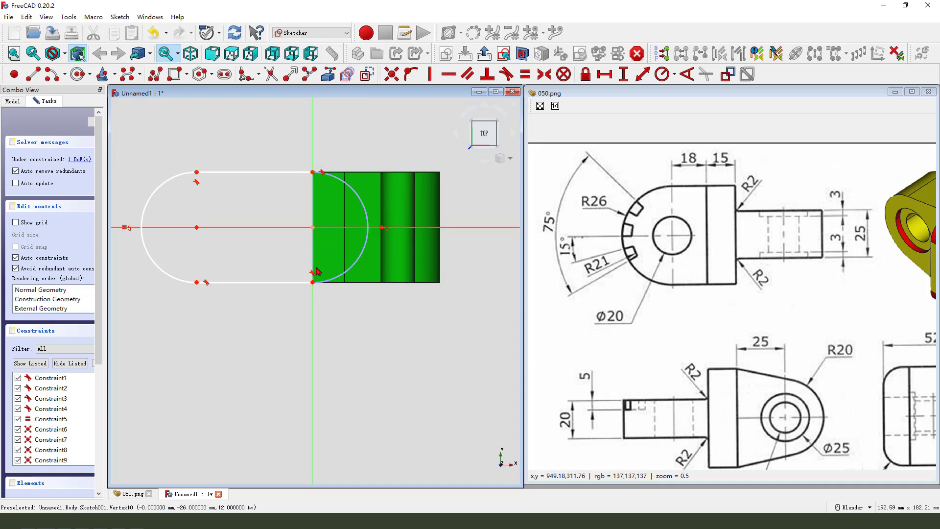
# Step: Set the horizontal distance between the rounded end's centre and the origin to 18 mm, and place the dimension above the profile
pyautogui.scroll(-1, 274, 266)
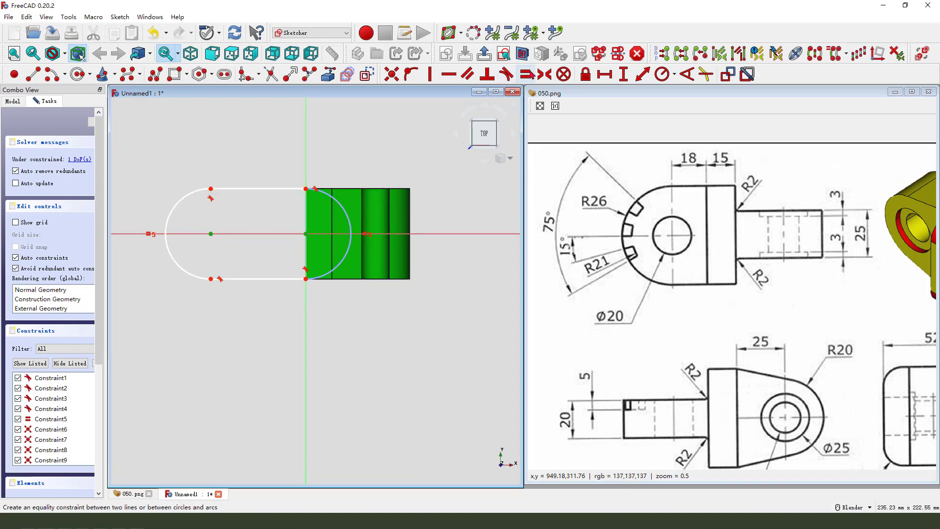
pyautogui.click(604, 74)
pyautogui.write('1')
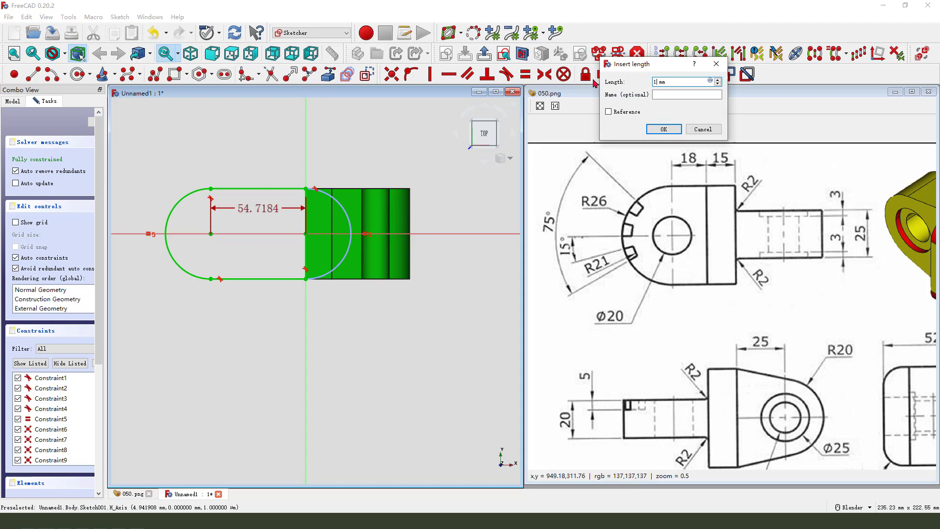
pyautogui.write('8')
pyautogui.press('Return')
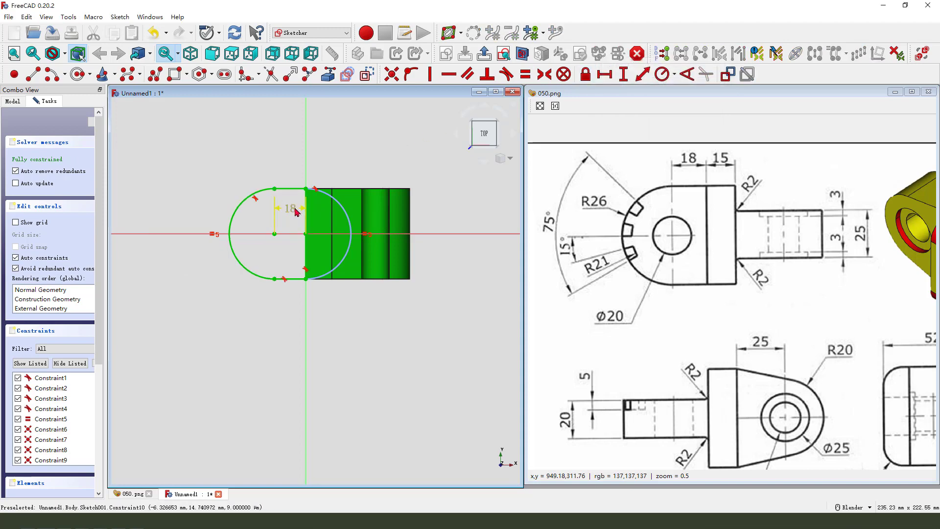
pyautogui.moveTo(295, 211); pyautogui.dragTo(291, 164)
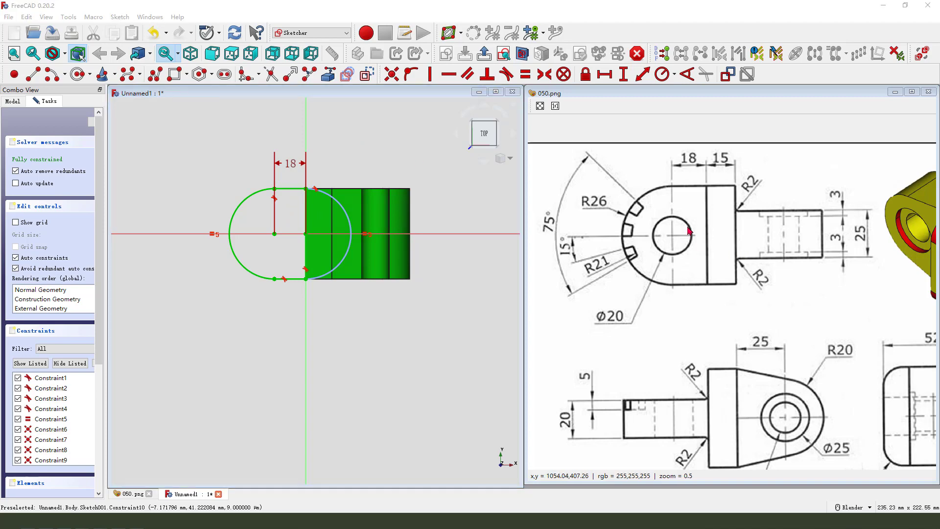
# Step: Draw a circle about 23 mm in diameter centred on the tab's rounded end, for the drawing's Ø20 hole
pyautogui.moveTo(659, 212)
pyautogui.mouseDown()
pyautogui.moveTo(698, 265)
pyautogui.moveTo(704, 198)
pyautogui.moveTo(697, 223)
pyautogui.mouseUp()
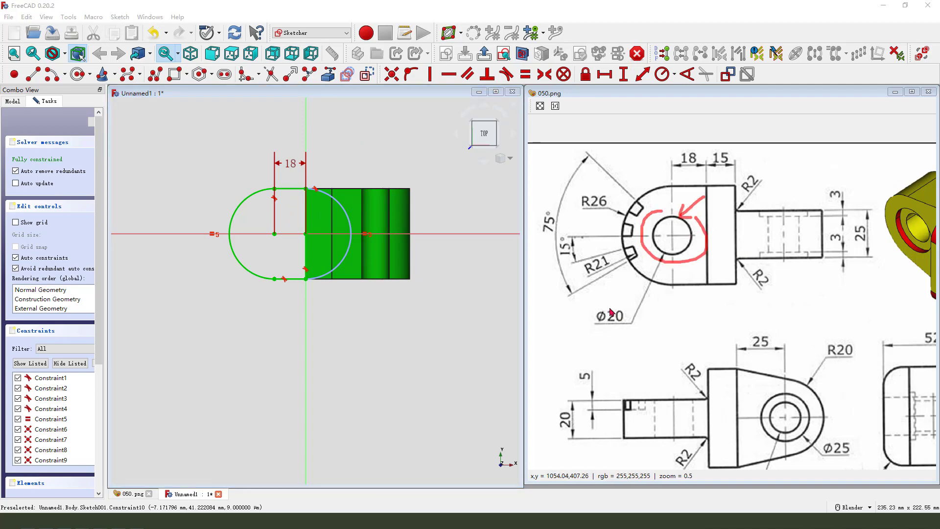
pyautogui.moveTo(606, 301); pyautogui.dragTo(634, 321)
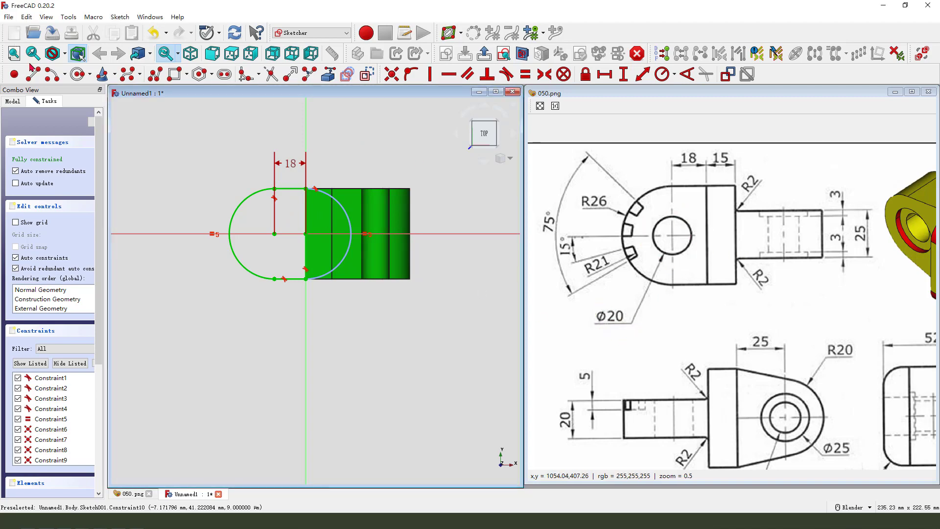
pyautogui.click(78, 74)
pyautogui.click(274, 234)
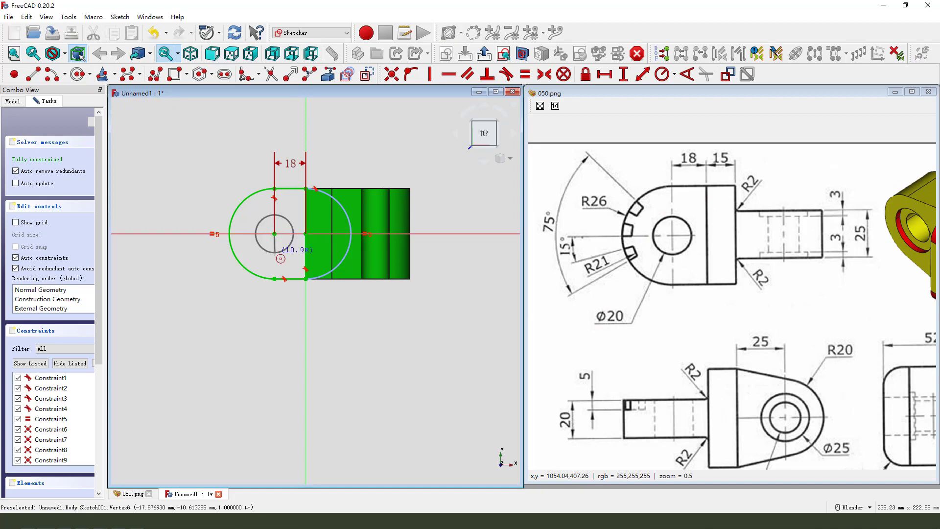
pyautogui.click(289, 220)
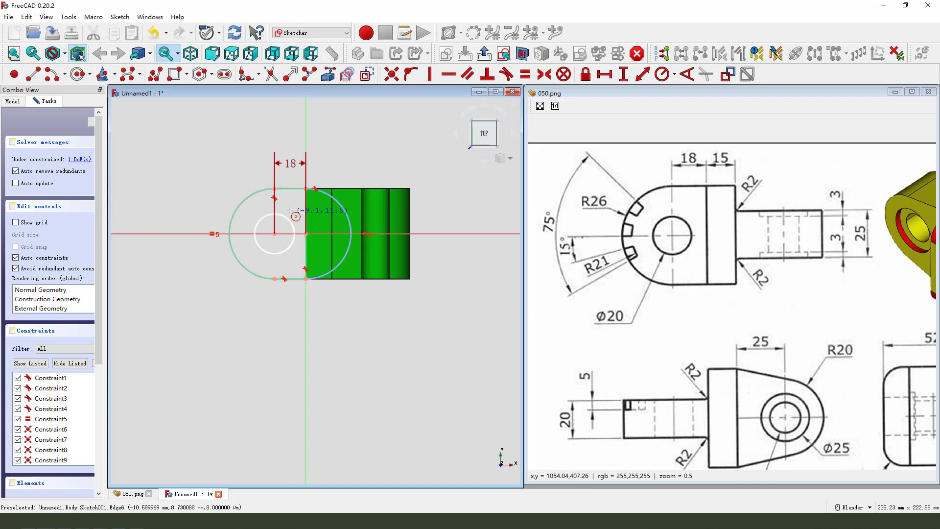
# Step: Constrain the tab hole circle's diameter to 20 mm
pyautogui.click(674, 75)
pyautogui.click(690, 98)
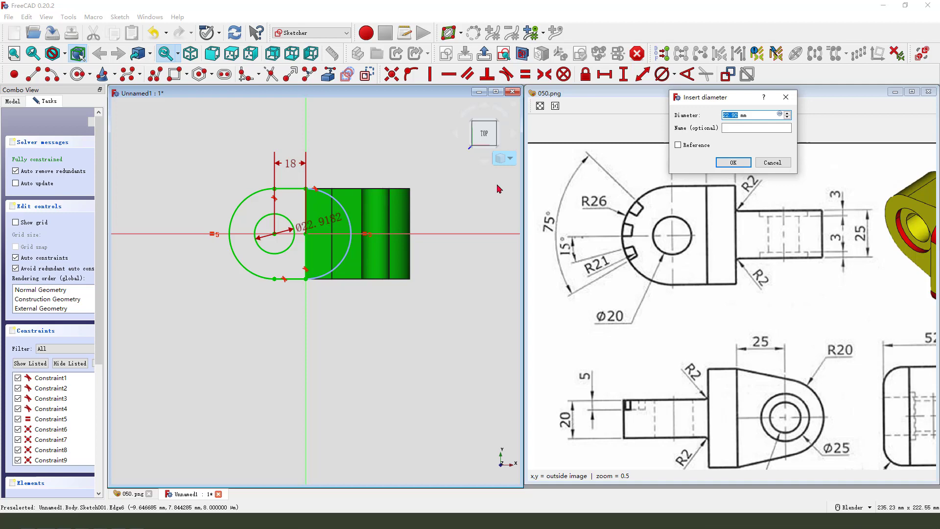
pyautogui.write('20')
pyautogui.press('Return')
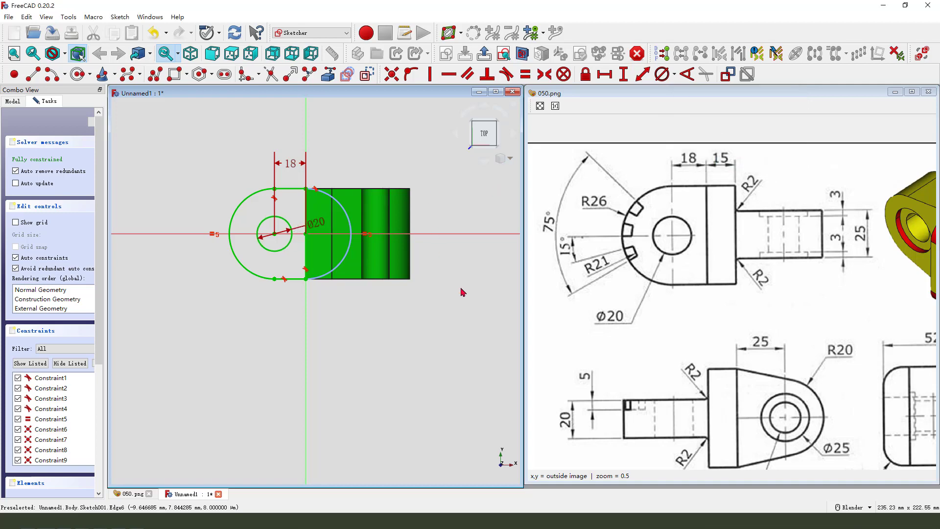
# Step: Close the tab sketch and pad it 20 mm, symmetric to the sketch plane
pyautogui.click(484, 54)
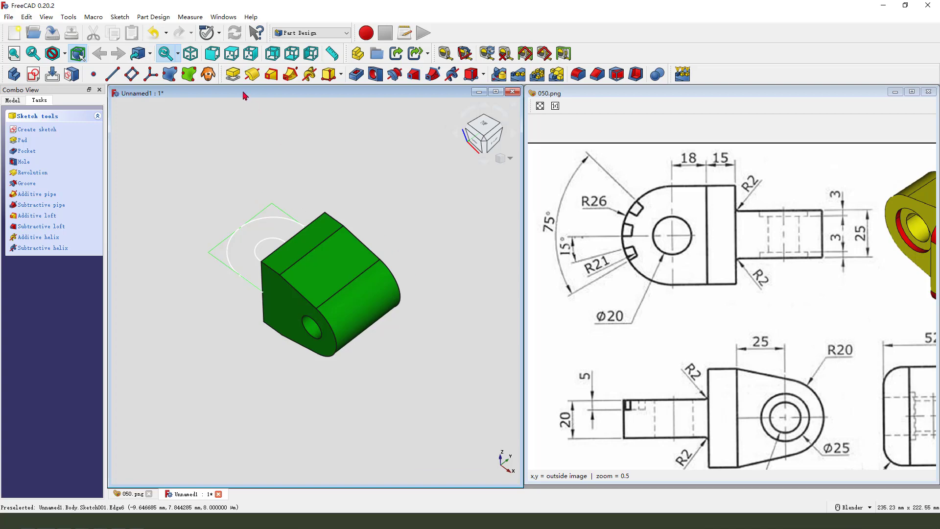
pyautogui.click(233, 74)
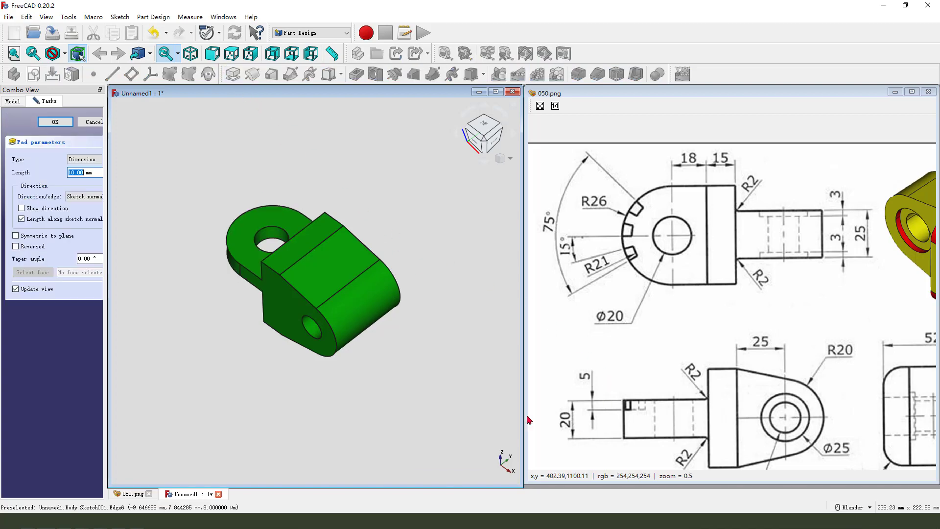
pyautogui.write('20')
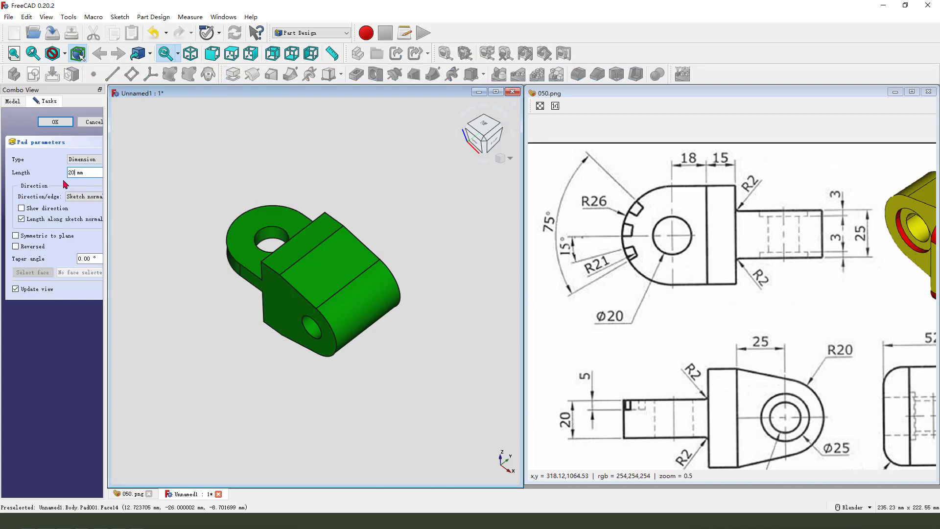
pyautogui.click(16, 236)
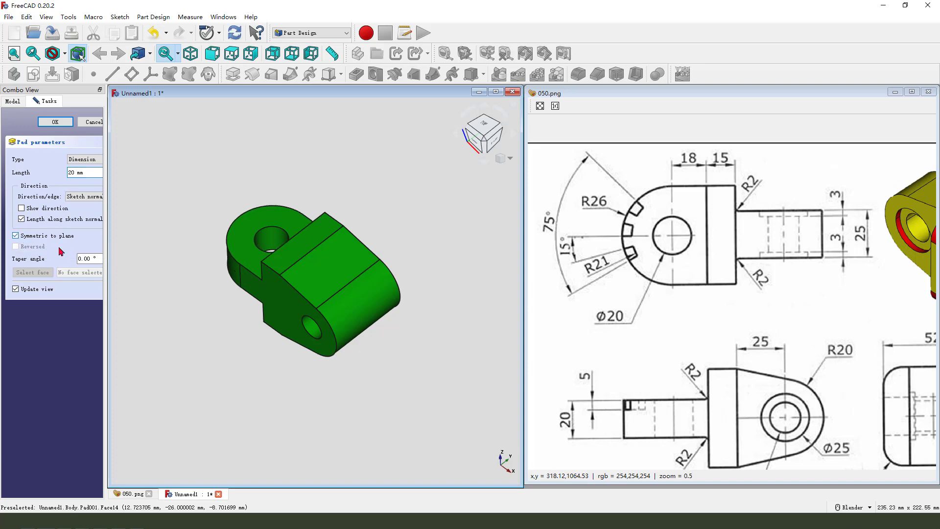
pyautogui.moveTo(274, 275)
pyautogui.mouseDown(button='middle')
pyautogui.moveTo(329, 304)
pyautogui.moveTo(325, 250)
pyautogui.moveTo(353, 277)
pyautogui.mouseUp(button='middle')
pyautogui.click(55, 122)
# Step: Start a new sketch on the XY plane for the side cuts that narrow the lug in the top view
pyautogui.moveTo(734, 262)
pyautogui.mouseDown()
pyautogui.moveTo(818, 258)
pyautogui.moveTo(827, 299)
pyautogui.moveTo(731, 280)
pyautogui.mouseUp()
pyautogui.moveTo(729, 319)
pyautogui.mouseDown()
pyautogui.moveTo(762, 283)
pyautogui.moveTo(755, 304)
pyautogui.mouseUp()
pyautogui.press('Escape')
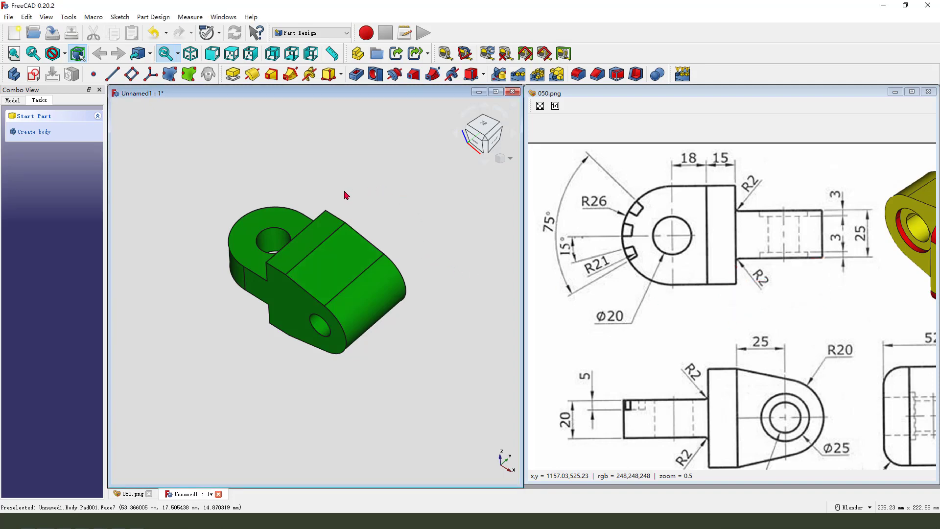
pyautogui.click(34, 74)
pyautogui.moveTo(306, 116)
pyautogui.mouseDown()
pyautogui.moveTo(303, 146)
pyautogui.moveTo(304, 127)
pyautogui.mouseUp()
pyautogui.click(292, 146)
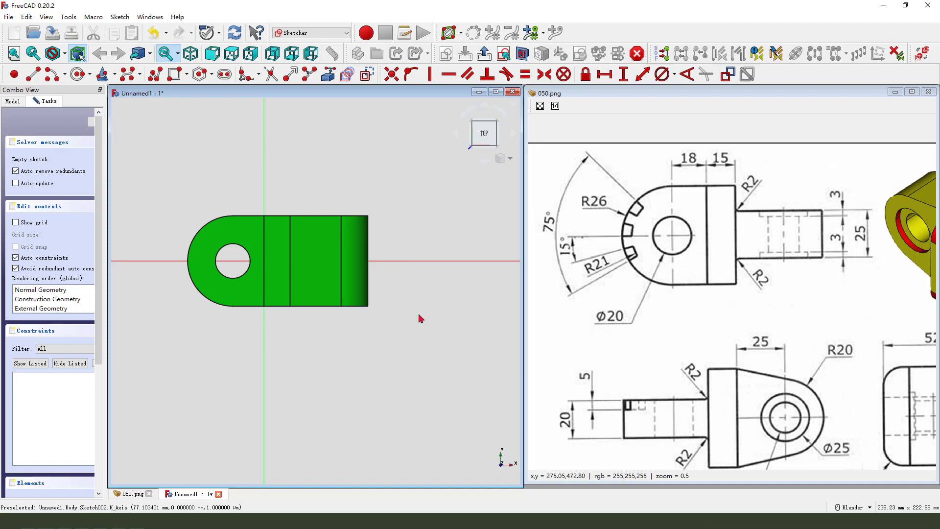
# Step: Project the vertical edge 15 mm from the block's back face as external geometry and turn on the sketch's section view
pyautogui.click(328, 74)
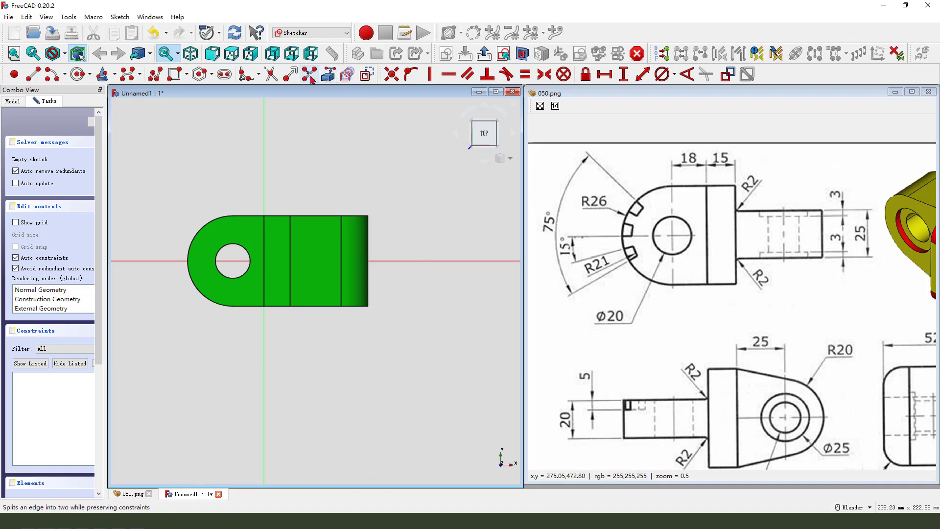
pyautogui.click(292, 236)
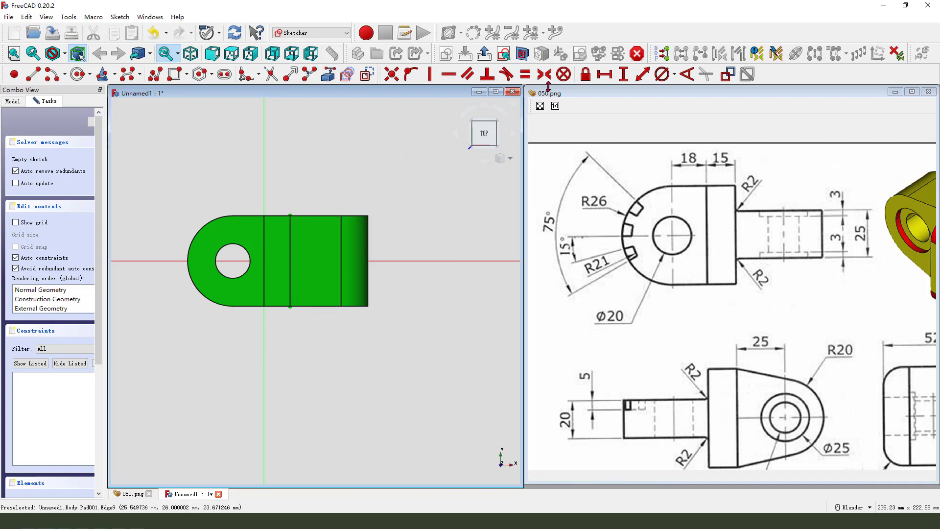
pyautogui.click(523, 53)
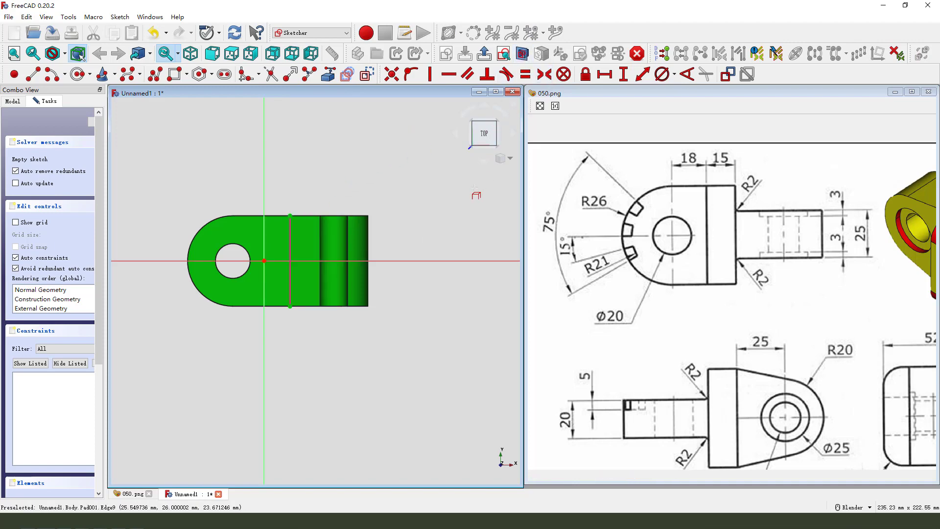
# Step: Draw a rectangle from the projected edge's lower end past the lug's end, about 70 mm long and 14 mm high
pyautogui.click(290, 305)
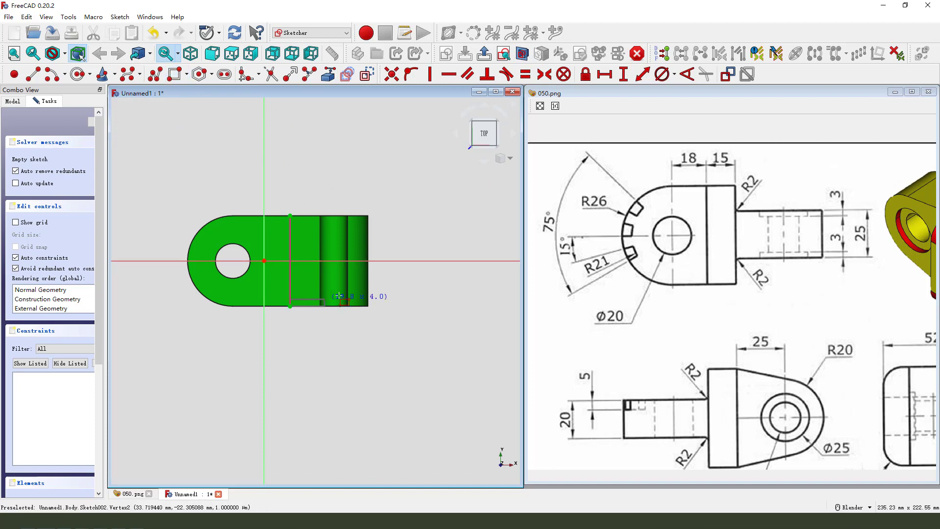
pyautogui.click(412, 280)
pyautogui.scroll(1, 391, 322)
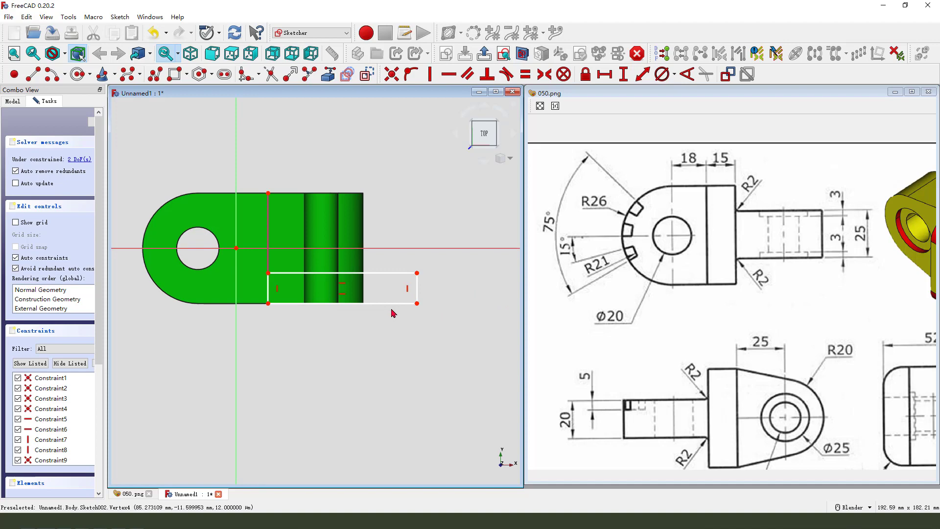
# Step: Set the vertical distance from the horizontal axis to the rectangle's upper edge to 12.5 mm, and place the dimension beside the profile
pyautogui.click(417, 274)
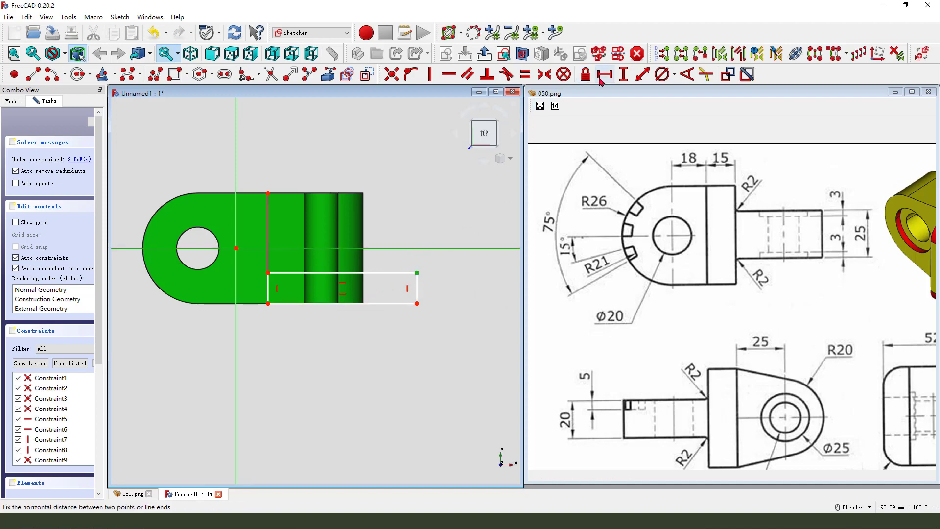
pyautogui.click(623, 74)
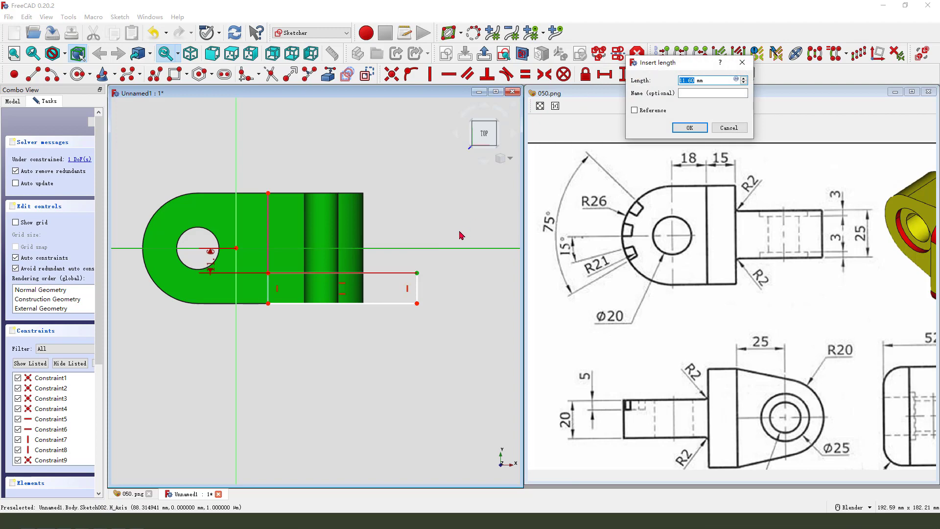
pyautogui.write('12.5')
pyautogui.press('Return')
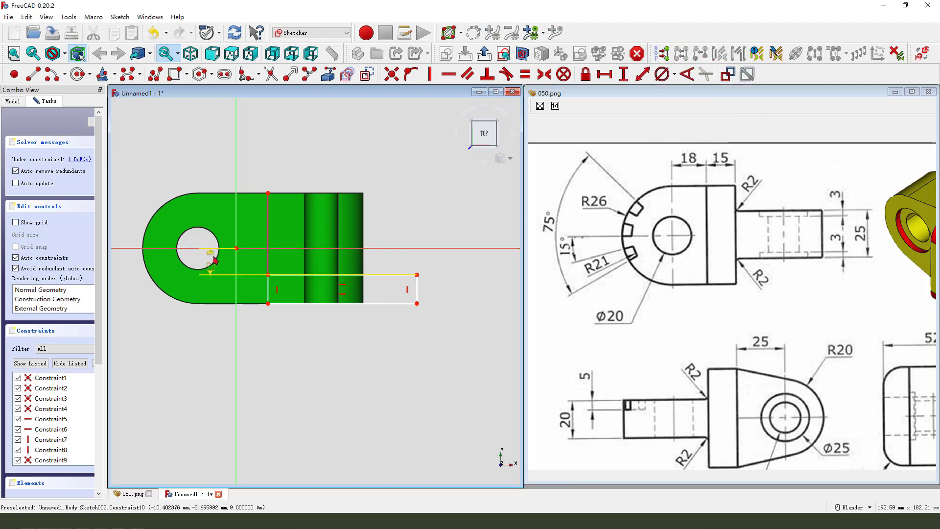
pyautogui.moveTo(211, 260)
pyautogui.mouseDown()
pyautogui.moveTo(367, 256)
pyautogui.moveTo(435, 224)
pyautogui.mouseUp()
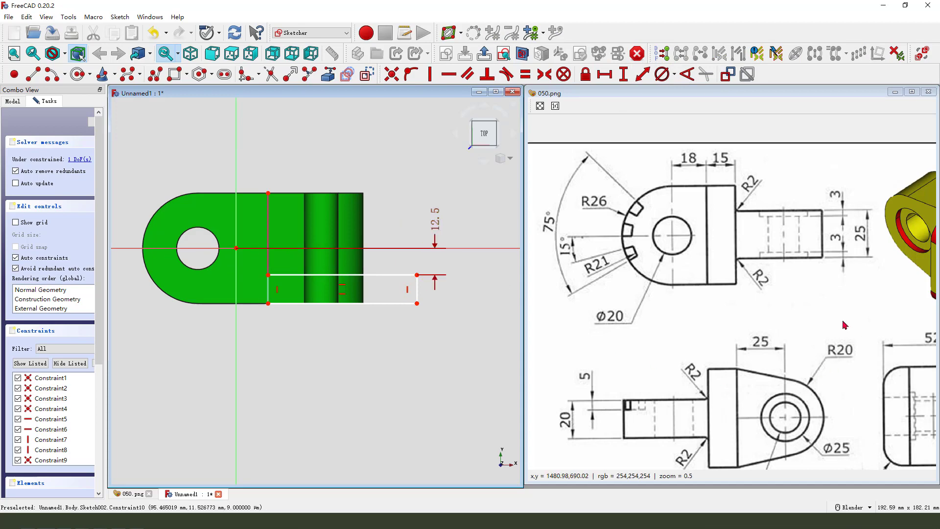
pyautogui.moveTo(861, 216)
pyautogui.mouseDown()
pyautogui.moveTo(879, 247)
pyautogui.moveTo(871, 221)
pyautogui.mouseUp()
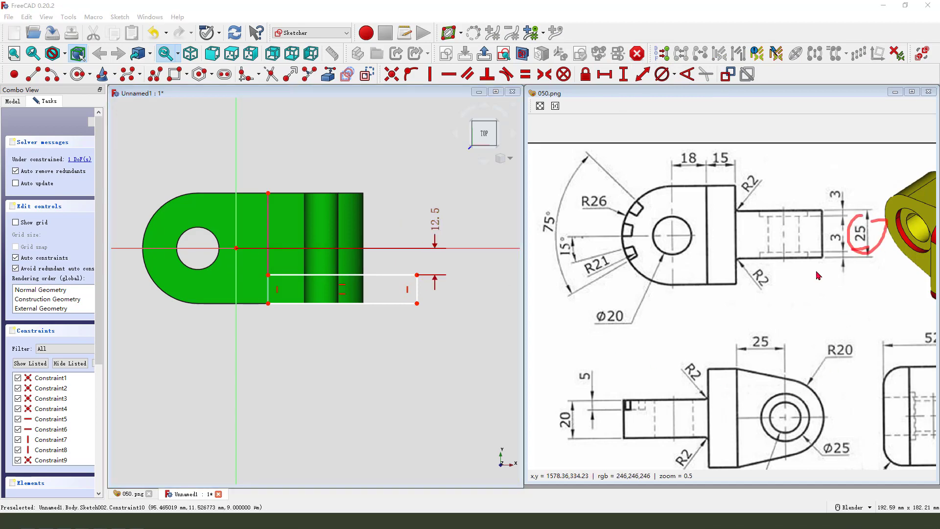
pyautogui.press('Escape')
# Step: Dimension the rectangle's lower edge horizontally at its drawn length and place the dimension below the profile
pyautogui.click(387, 303)
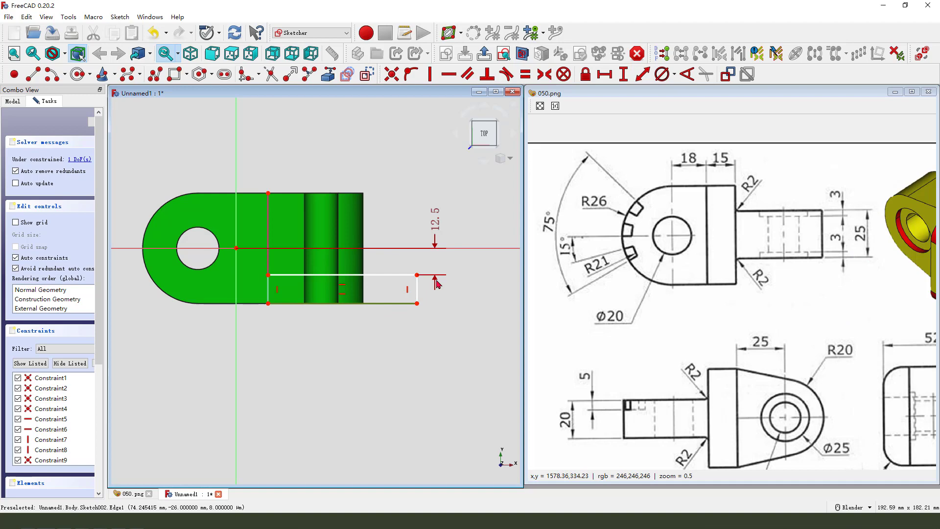
pyautogui.click(604, 74)
pyautogui.press('Return')
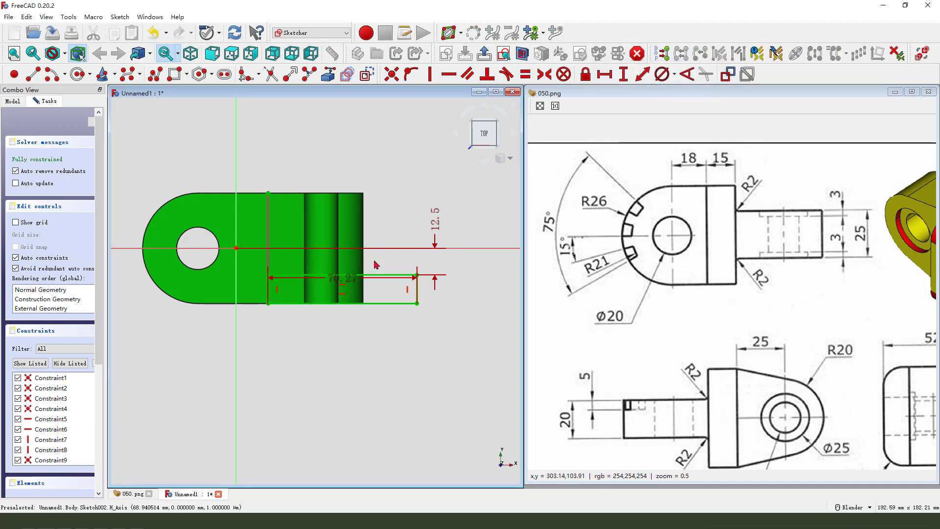
pyautogui.moveTo(341, 282); pyautogui.dragTo(343, 361)
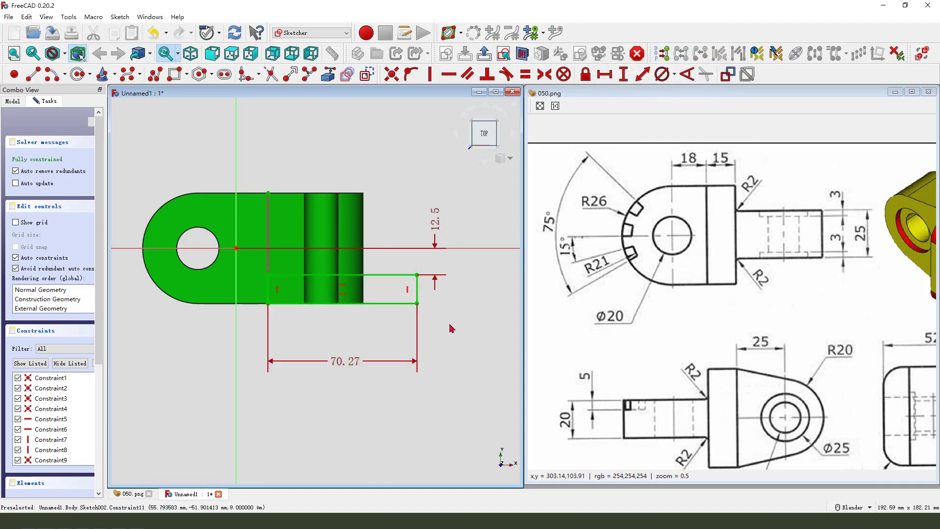
# Step: Close the sketch and pocket the rectangle through all, symmetric to the sketch plane, to cut away the lug's side
pyautogui.click(484, 53)
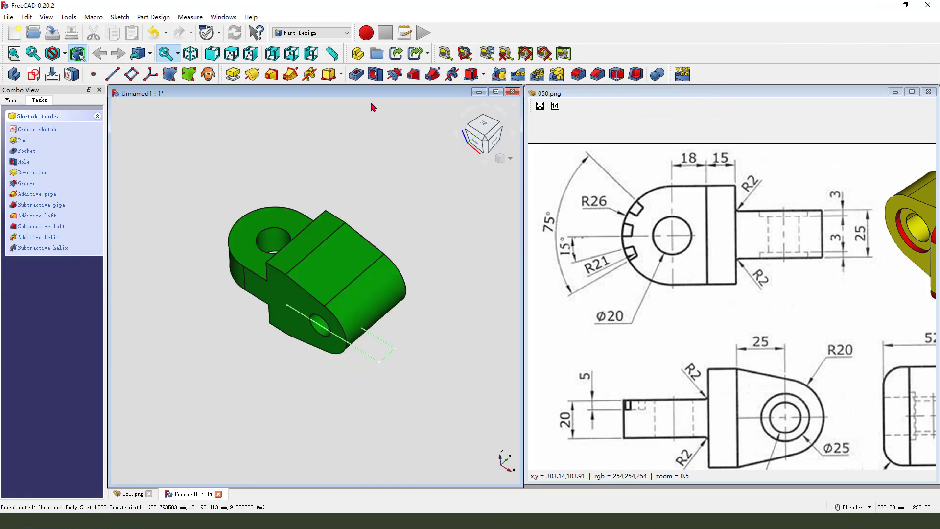
pyautogui.click(375, 73)
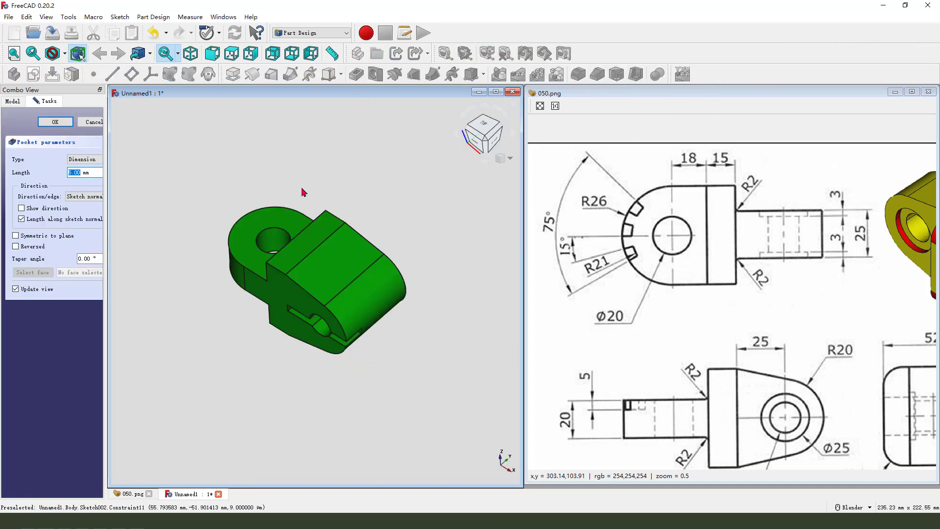
pyautogui.click(84, 159)
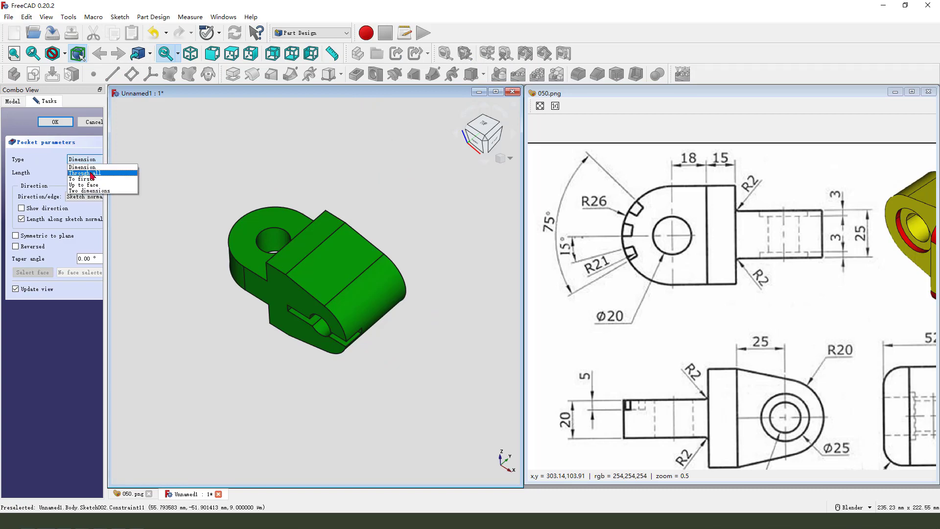
pyautogui.click(91, 174)
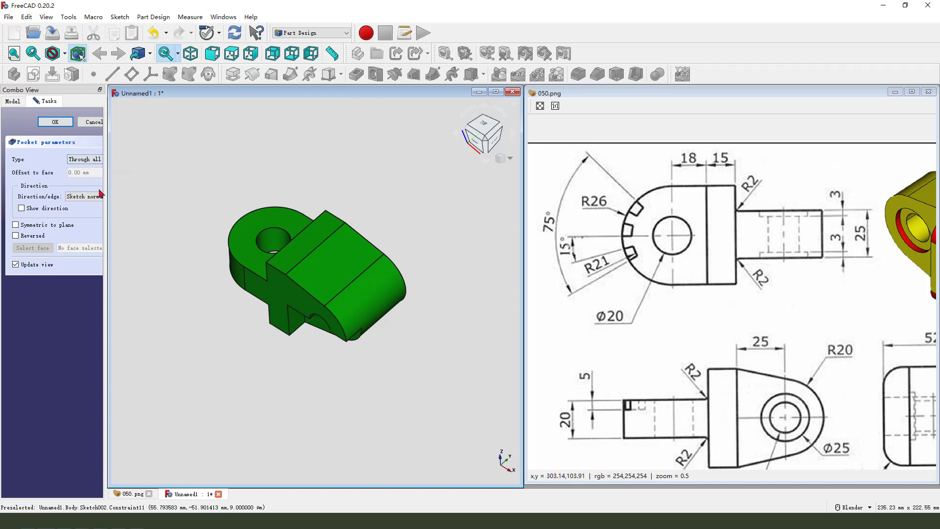
pyautogui.click(16, 225)
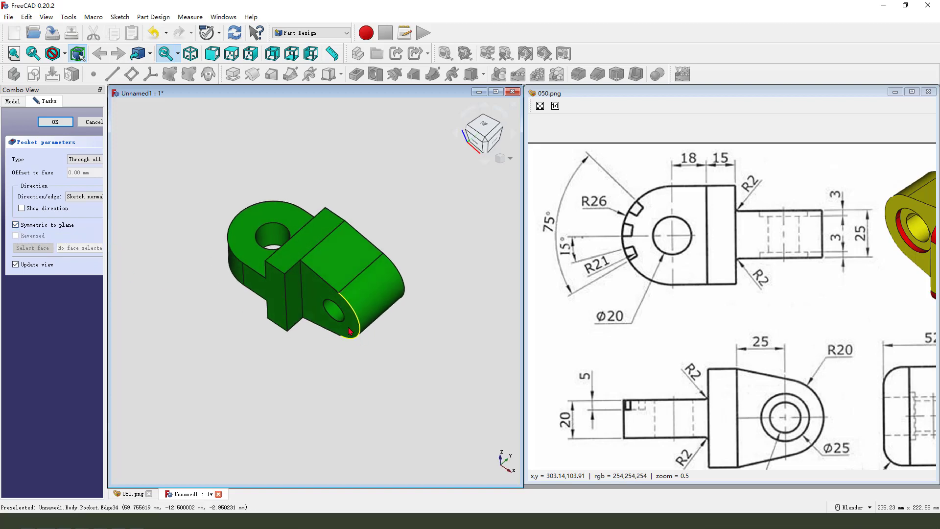
pyautogui.click(57, 123)
# Step: Fillet the inner vertical edge where the block meets the lug's cut side face with a 2 mm radius
pyautogui.moveTo(296, 351); pyautogui.dragTo(285, 346, button='middle')
pyautogui.scroll(1, 285, 347)
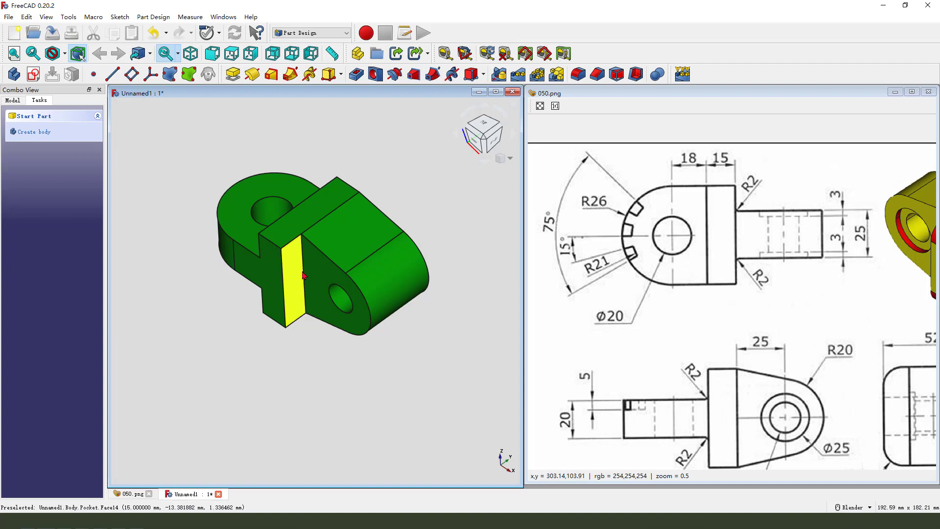
pyautogui.scroll(3, 300, 278)
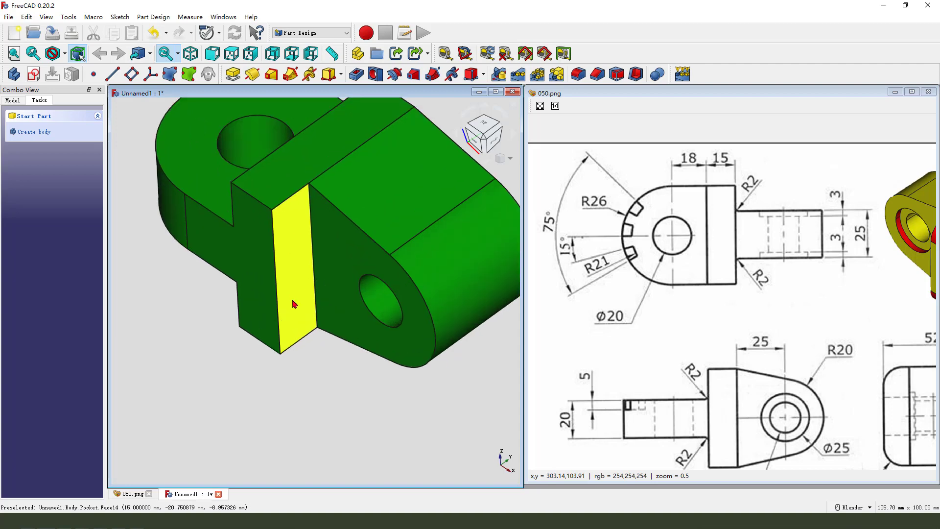
pyautogui.click(316, 314)
pyautogui.press('v')
pyautogui.press('f')
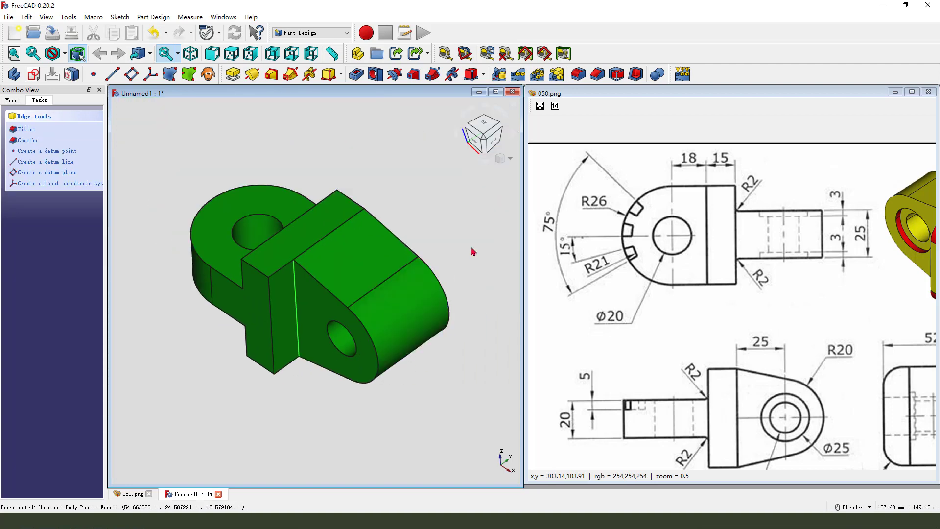
pyautogui.click(578, 73)
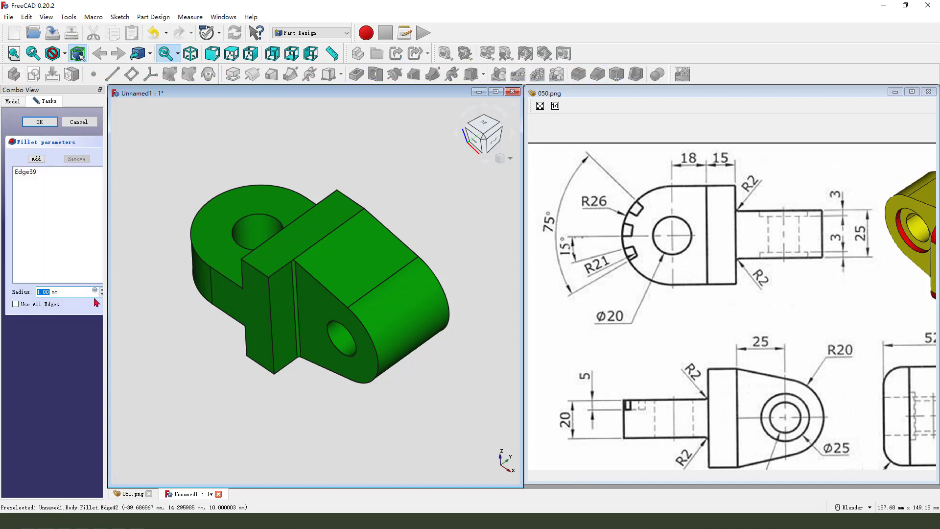
pyautogui.write('2')
pyautogui.click(40, 122)
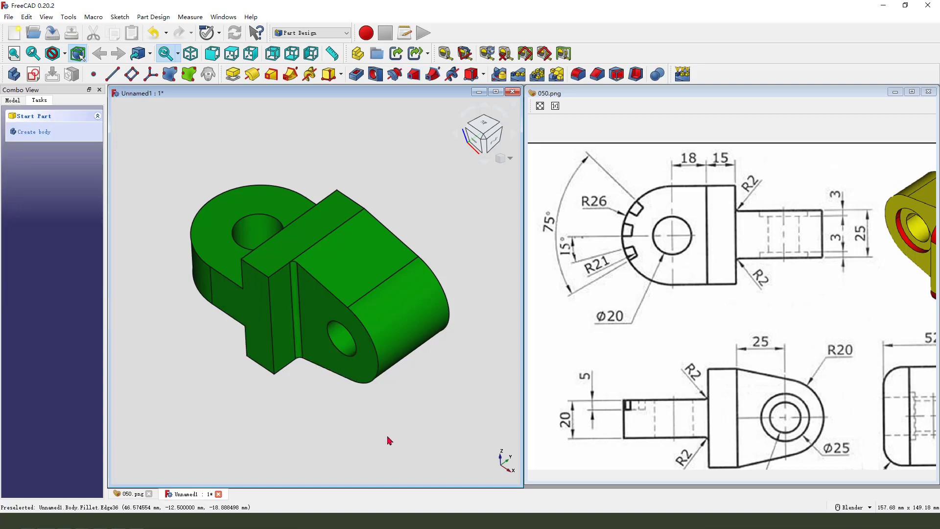
pyautogui.moveTo(395, 427); pyautogui.dragTo(409, 409, button='middle')
pyautogui.hotkey('ctrl', '2')
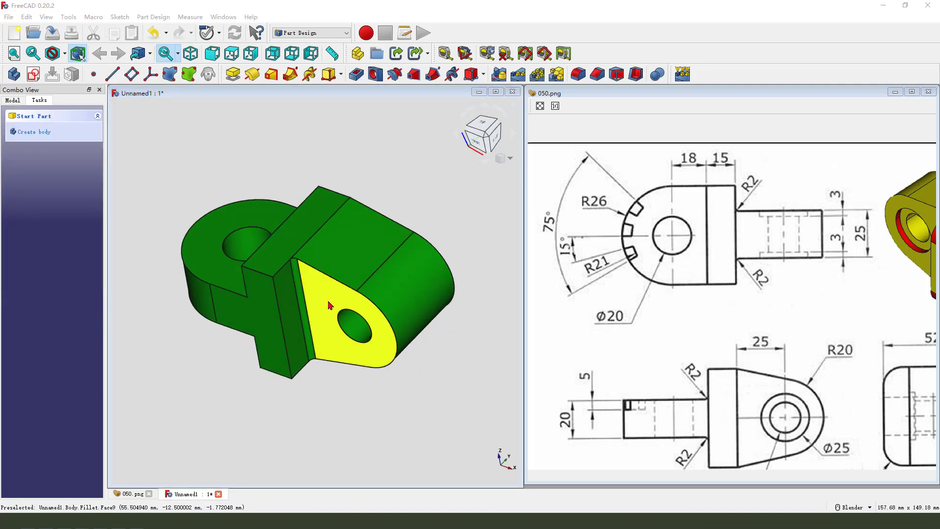
pyautogui.moveTo(328, 300)
pyautogui.mouseDown()
pyautogui.moveTo(378, 333)
pyautogui.moveTo(330, 311)
pyautogui.mouseUp()
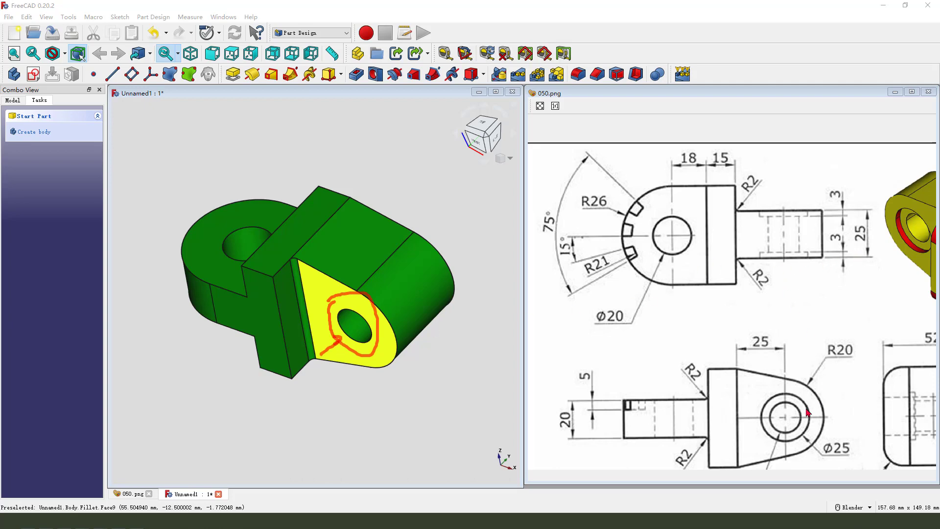
pyautogui.moveTo(838, 435)
pyautogui.mouseDown()
pyautogui.moveTo(821, 446)
pyautogui.moveTo(853, 447)
pyautogui.moveTo(844, 468)
pyautogui.mouseUp()
pyautogui.press('Escape')
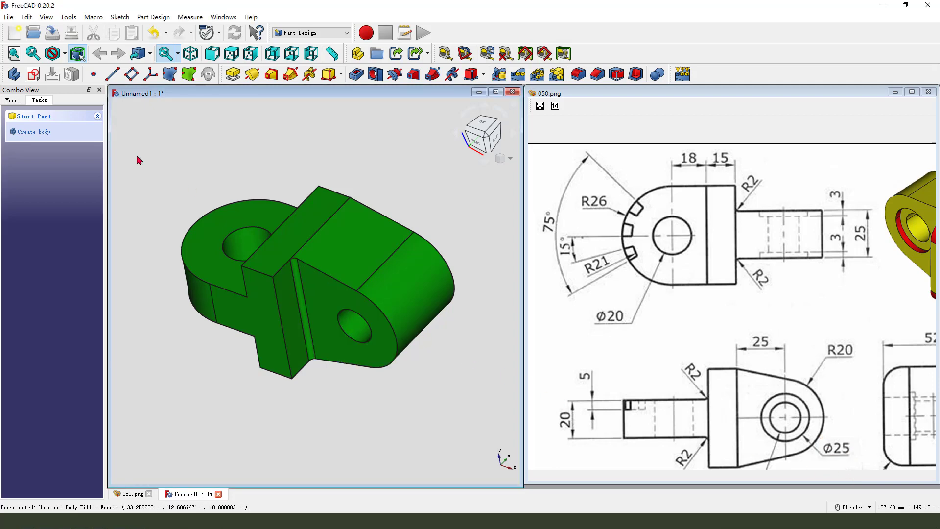
# Step: Start a sketch on the lug's cut side face and project the lug hole's edge as external geometry
pyautogui.click(333, 295)
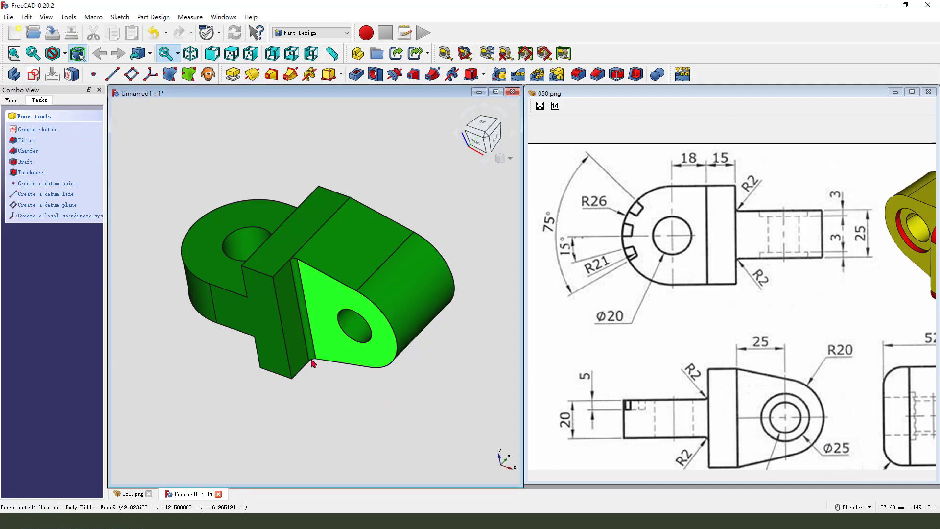
pyautogui.click(33, 74)
pyautogui.scroll(2, 433, 288)
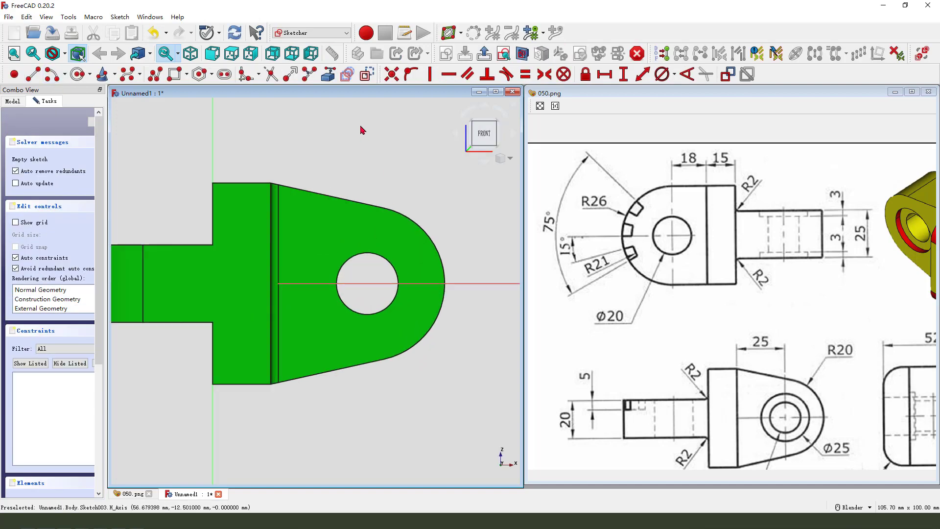
pyautogui.click(328, 74)
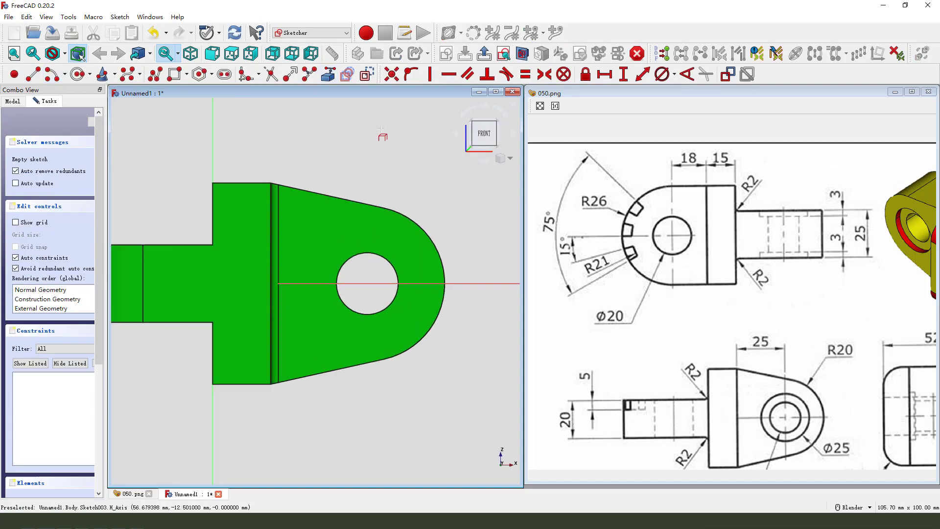
pyautogui.click(386, 260)
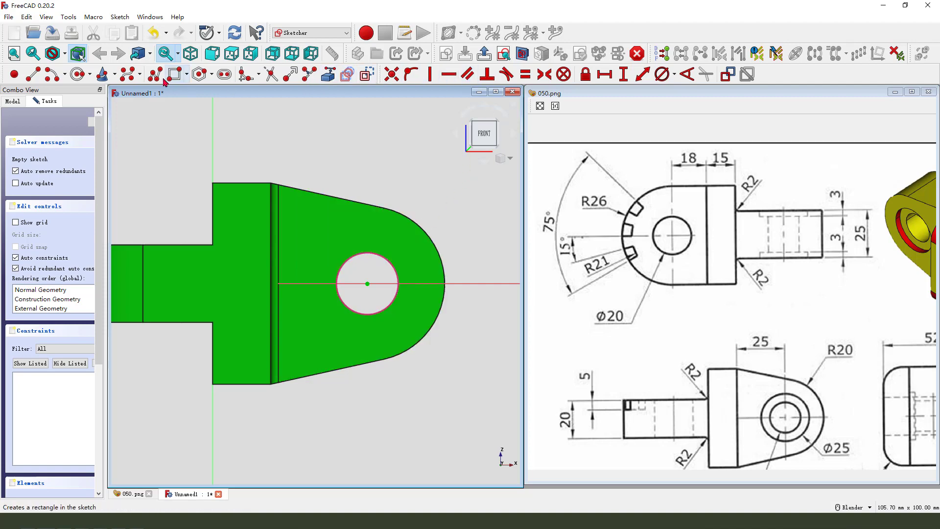
# Step: Draw a circle concentric with the lug hole and set its diameter to 25 mm
pyautogui.click(80, 75)
pyautogui.click(367, 283)
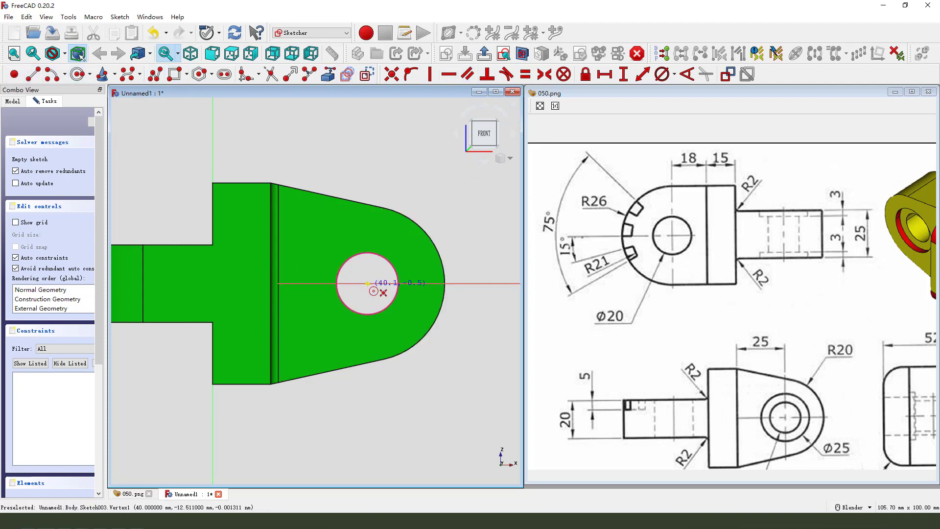
pyautogui.click(407, 257)
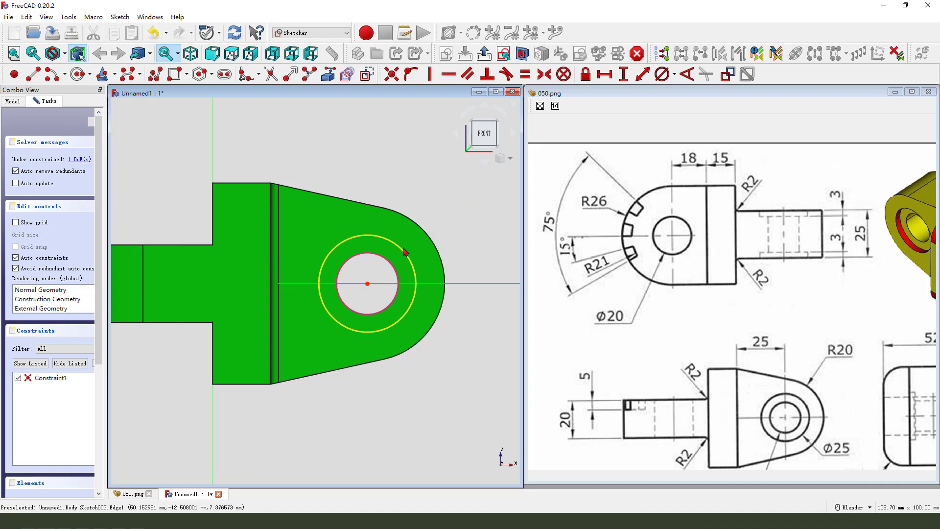
pyautogui.click(662, 74)
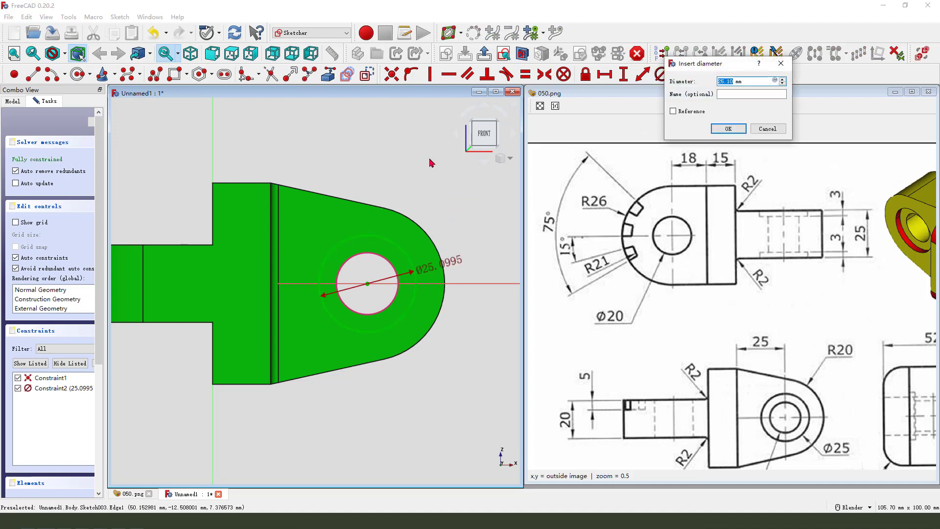
pyautogui.write('25')
pyautogui.press('Return')
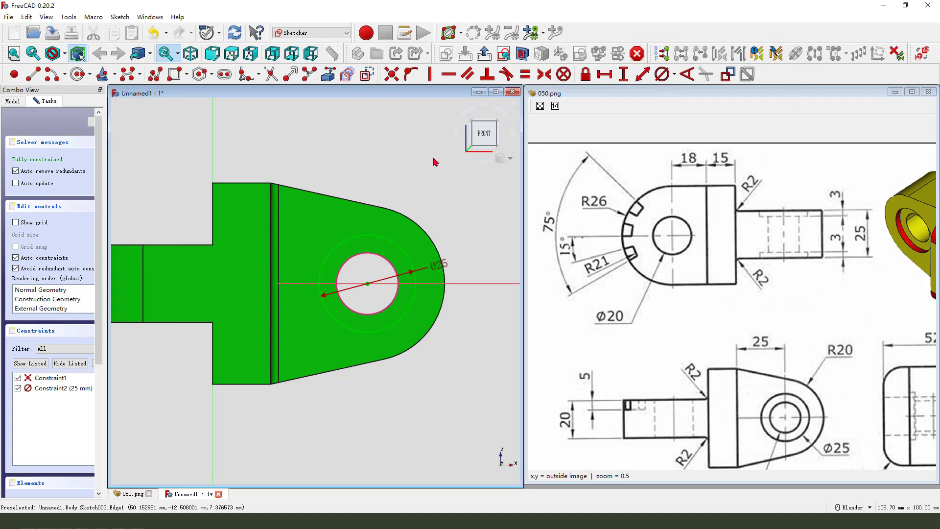
# Step: Close the sketch and pocket the circle 3 mm deep as a counterbore around the lug hole
pyautogui.click(473, 32)
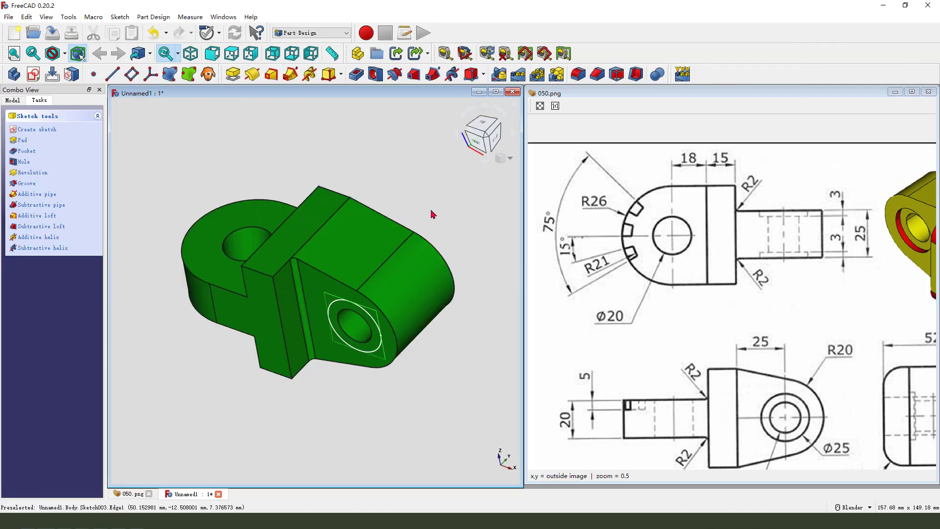
pyautogui.click(357, 74)
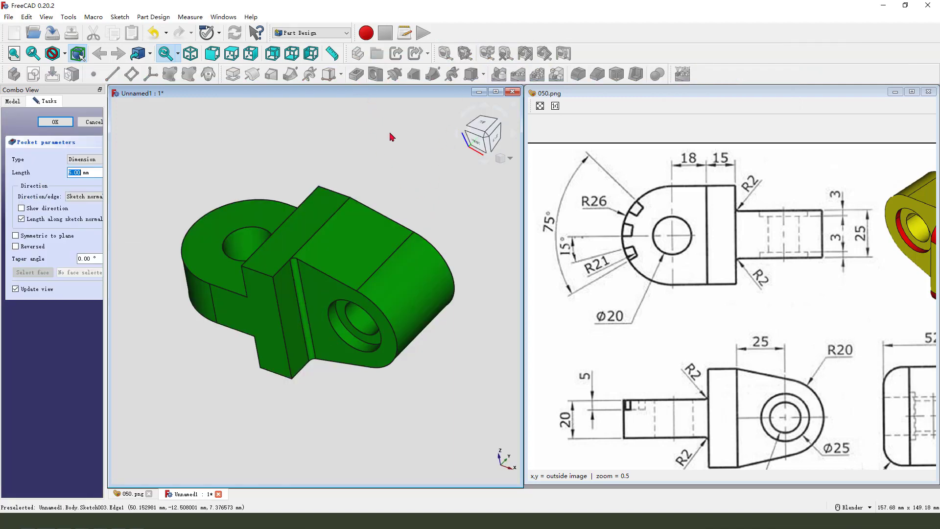
pyautogui.write('3')
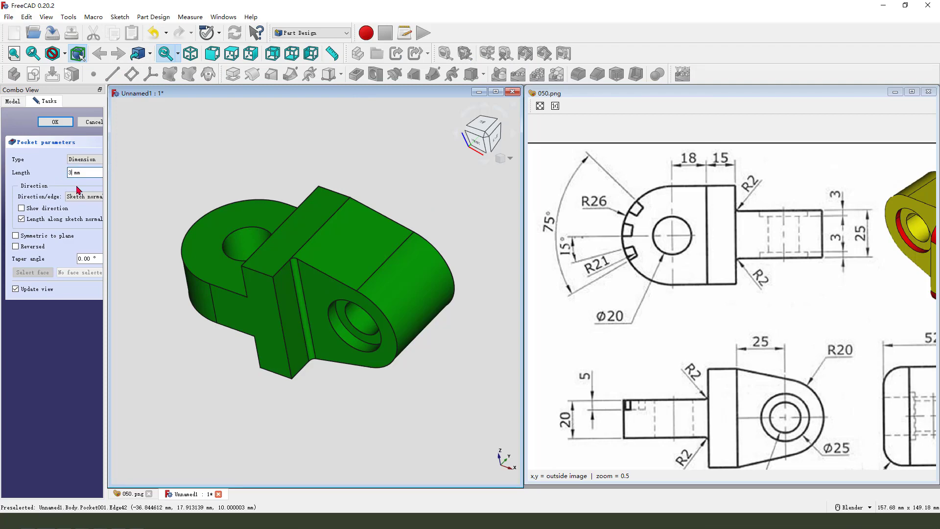
pyautogui.click(56, 121)
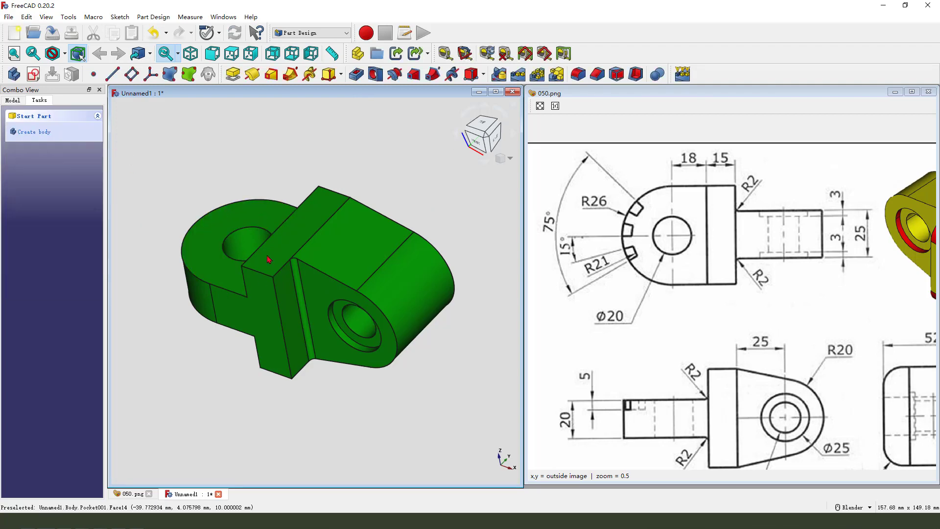
# Step: Create a mirrored feature from the Pocket, Fillet and Pocket001 features
pyautogui.scroll(-1, 282, 163)
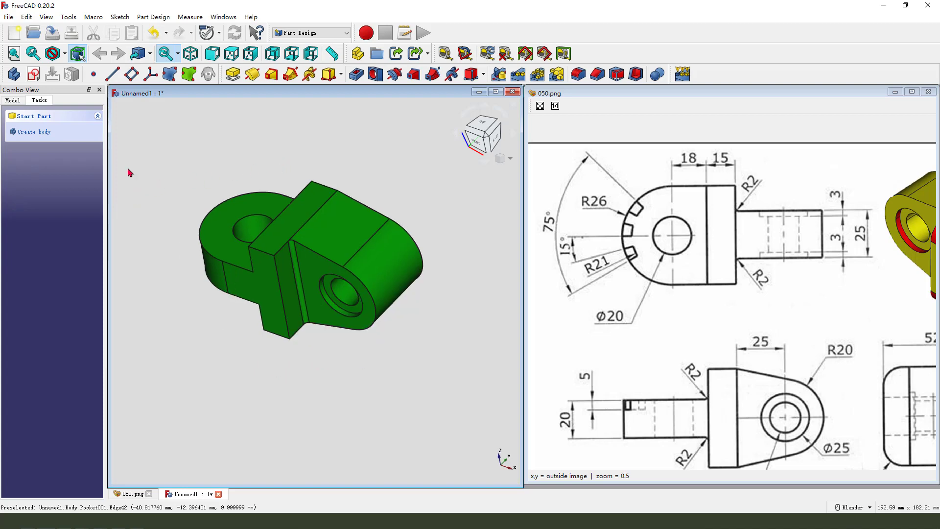
pyautogui.click(16, 101)
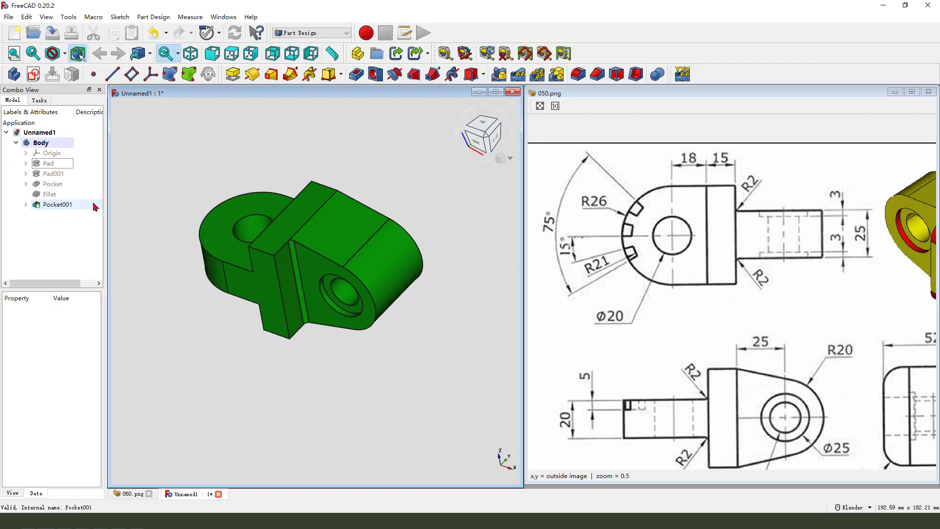
pyautogui.moveTo(67, 182)
pyautogui.mouseDown()
pyautogui.moveTo(77, 186)
pyautogui.moveTo(87, 175)
pyautogui.moveTo(77, 189)
pyautogui.mouseUp()
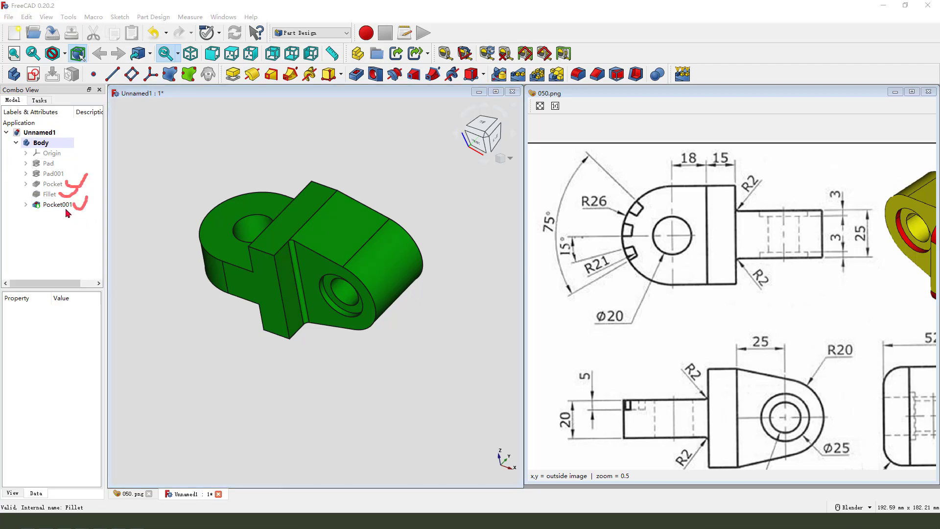
pyautogui.moveTo(27, 182)
pyautogui.mouseDown()
pyautogui.moveTo(17, 192)
pyautogui.moveTo(38, 223)
pyautogui.mouseUp()
pyautogui.press('Escape')
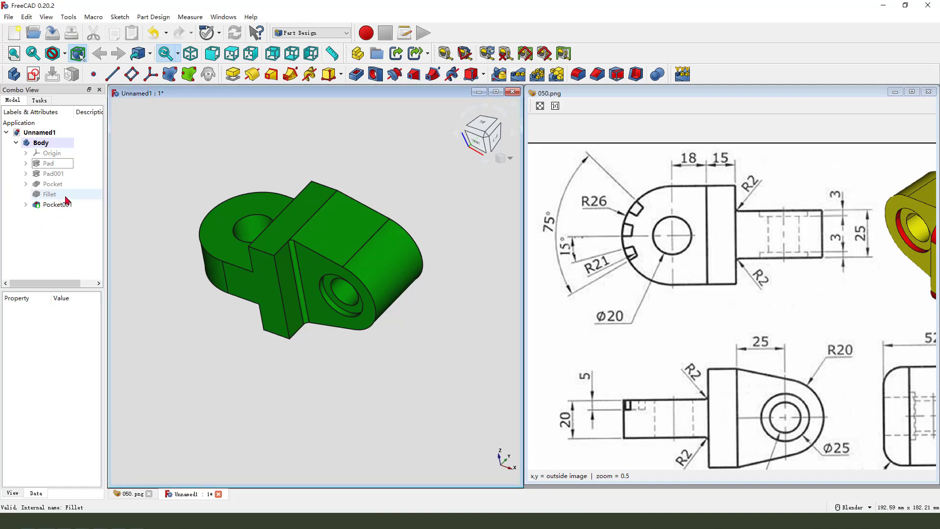
pyautogui.click(53, 184)
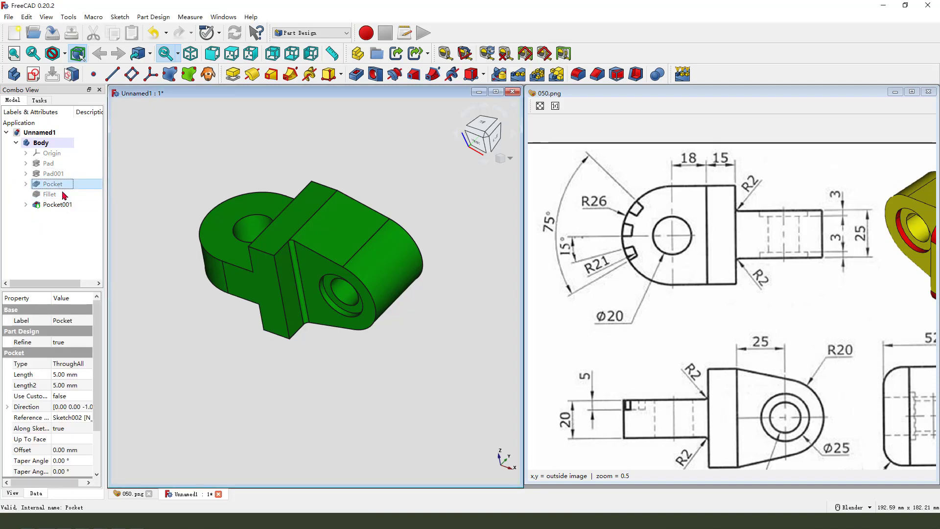
pyautogui.keyDown('ctrl'); pyautogui.click(51, 195); pyautogui.keyUp('ctrl')
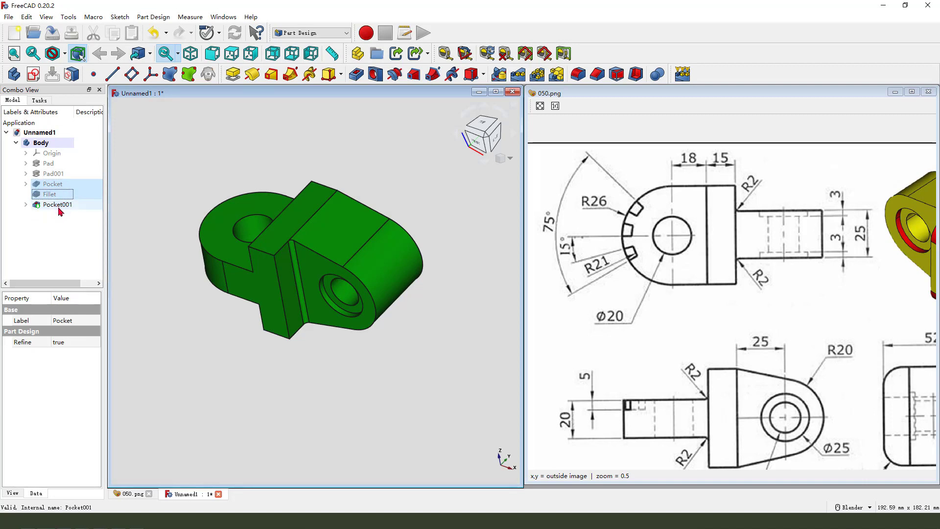
pyautogui.keyDown('ctrl'); pyautogui.click(54, 205); pyautogui.keyUp('ctrl')
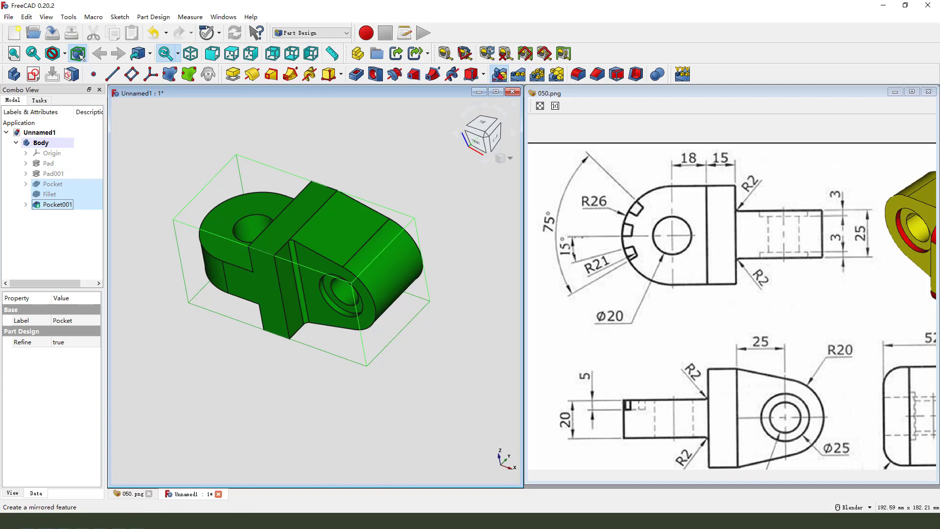
pyautogui.click(499, 74)
# Step: Set the mirror plane to the base XZ plane and accept the mirrored feature
pyautogui.scroll(-1, 355, 272)
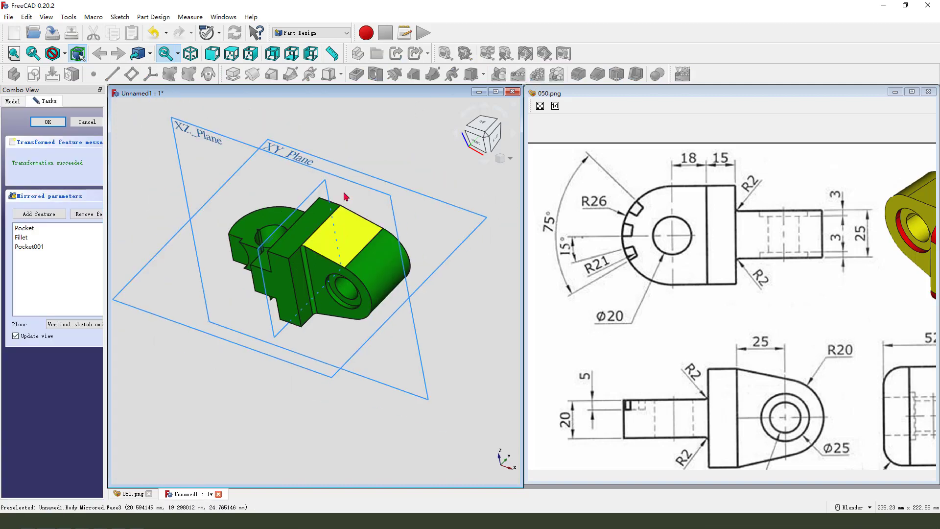
pyautogui.moveTo(190, 113)
pyautogui.mouseDown()
pyautogui.moveTo(162, 134)
pyautogui.moveTo(195, 138)
pyautogui.mouseUp()
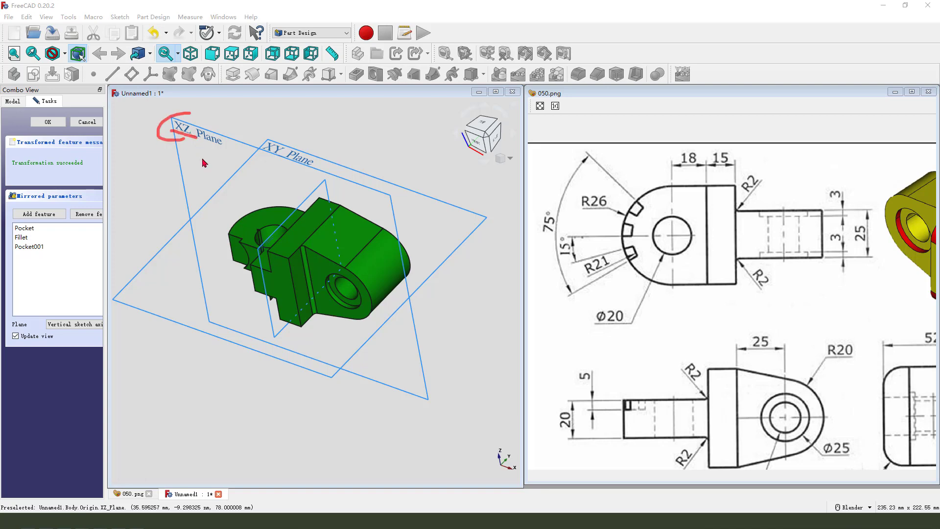
pyautogui.click(82, 324)
pyautogui.click(80, 357)
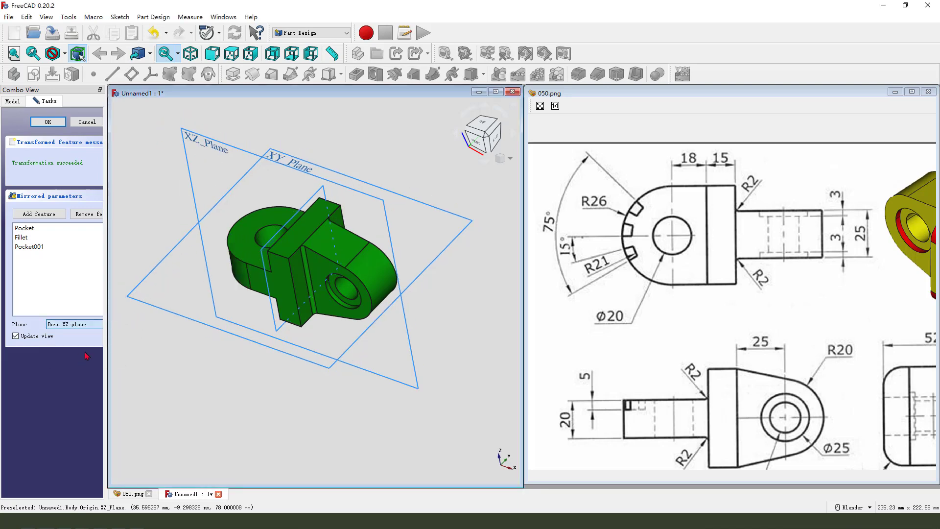
pyautogui.moveTo(274, 313); pyautogui.dragTo(318, 289, button='middle')
pyautogui.click(50, 122)
pyautogui.scroll(2, 320, 254)
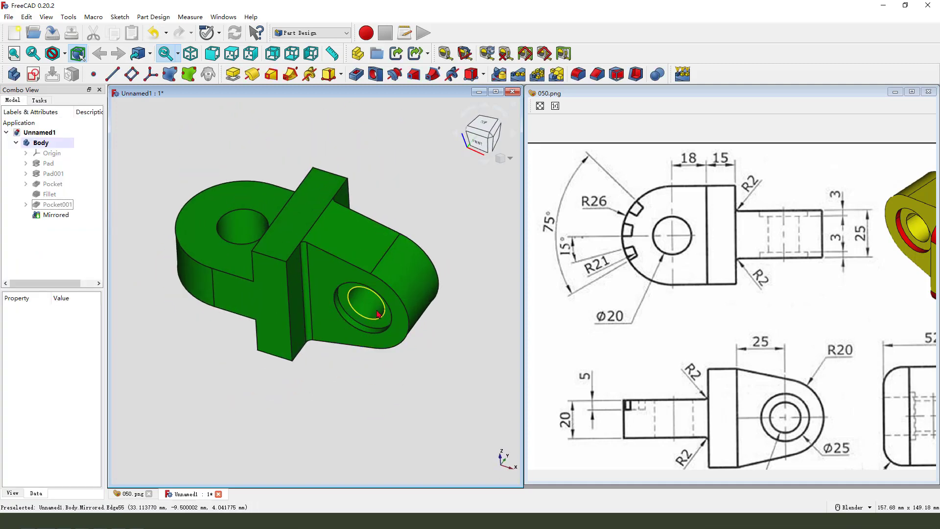
pyautogui.scroll(-1, 360, 294)
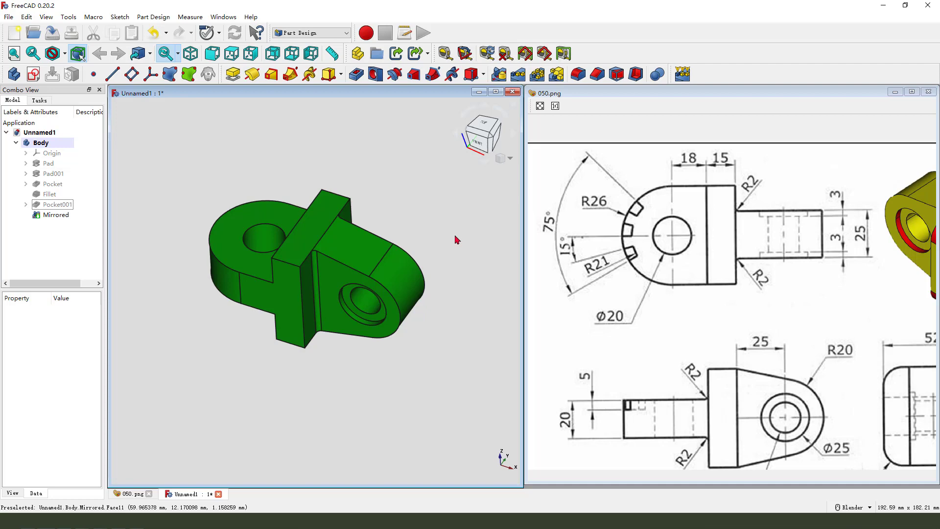
# Step: Fillet the four outer corner edges that run across the thickness of the central block
pyautogui.click(328, 195)
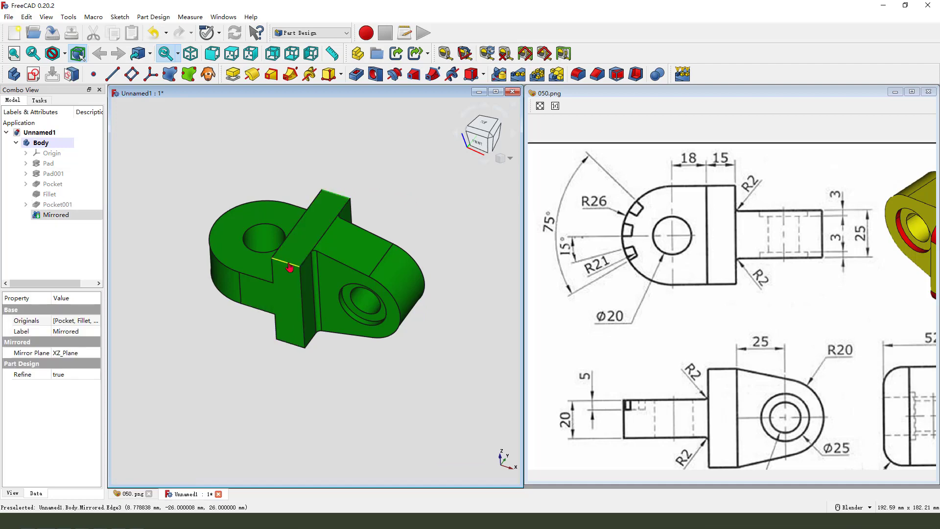
pyautogui.moveTo(286, 347); pyautogui.dragTo(374, 348, button='middle')
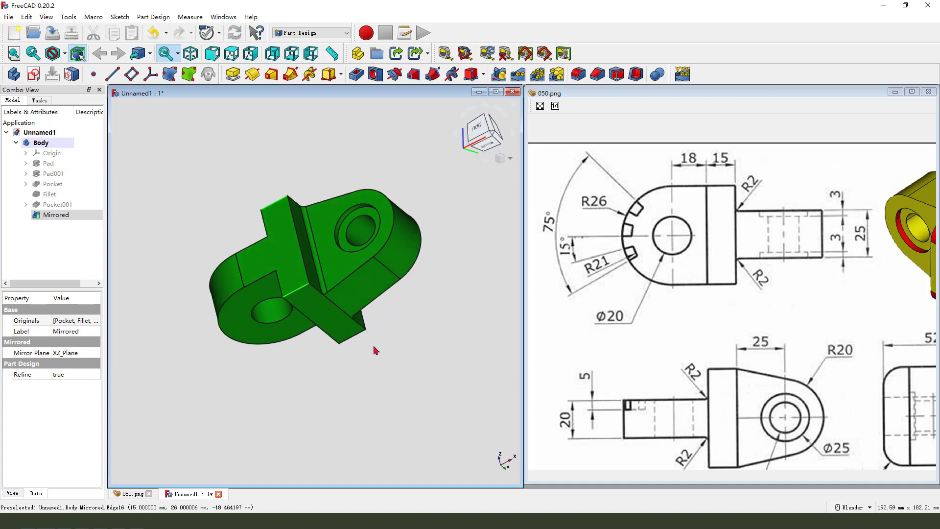
pyautogui.moveTo(398, 318); pyautogui.dragTo(420, 310, button='middle')
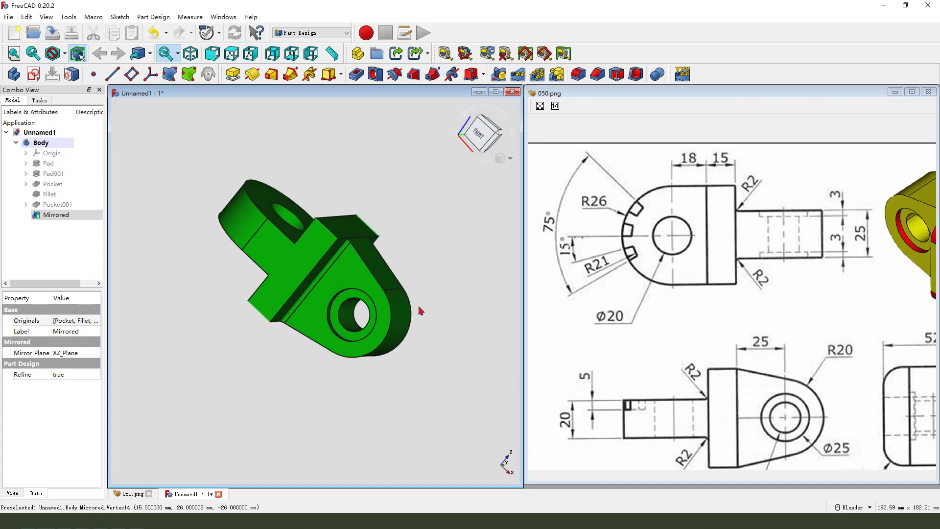
pyautogui.click(579, 74)
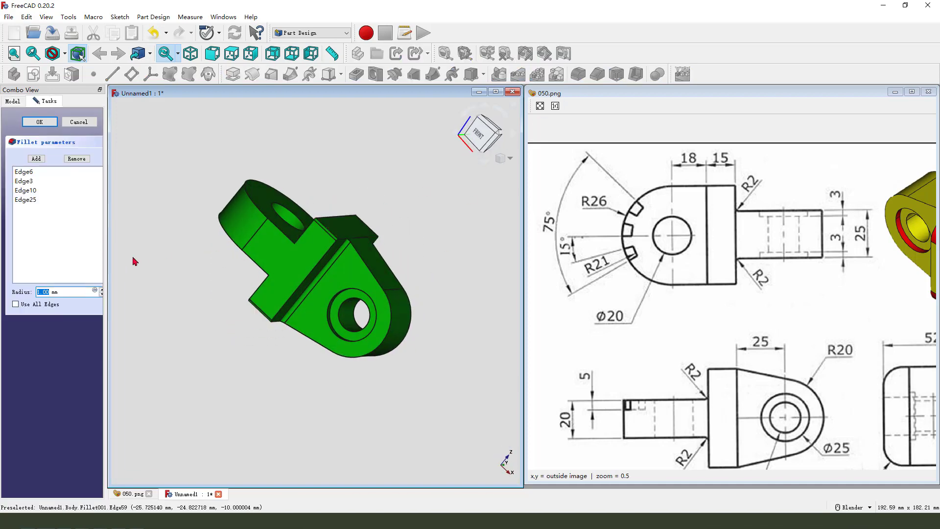
pyautogui.press('Return')
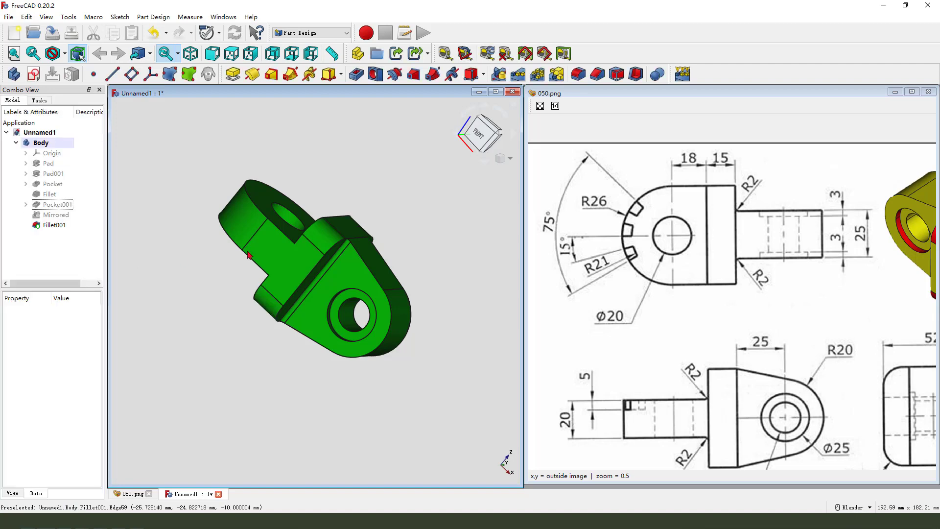
pyautogui.moveTo(328, 249)
pyautogui.mouseDown(button='middle')
pyautogui.moveTo(252, 230)
pyautogui.moveTo(329, 250)
pyautogui.moveTo(380, 279)
pyautogui.mouseUp(button='middle')
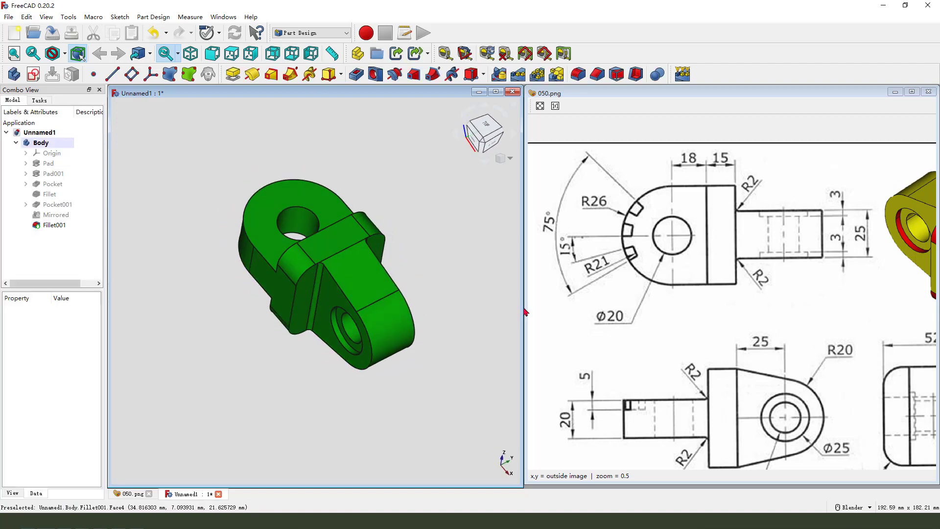
# Step: Start a sketch on the XY plane and project the edge of the rounded tongue's vertical hole as external geometry
pyautogui.moveTo(603, 200)
pyautogui.mouseDown()
pyautogui.moveTo(619, 180)
pyautogui.moveTo(655, 252)
pyautogui.moveTo(614, 195)
pyautogui.mouseUp()
pyautogui.moveTo(568, 292)
pyautogui.mouseDown()
pyautogui.moveTo(635, 246)
pyautogui.moveTo(620, 255)
pyautogui.mouseUp()
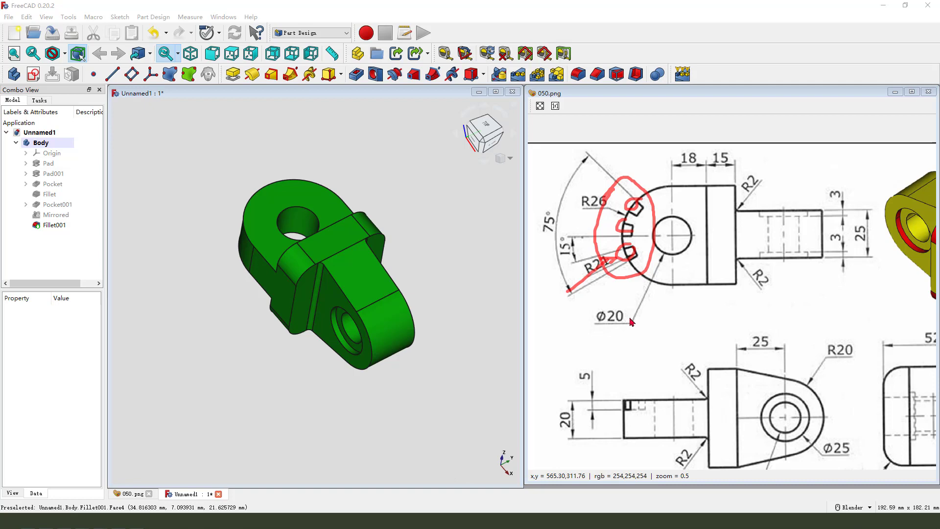
pyautogui.press('Escape')
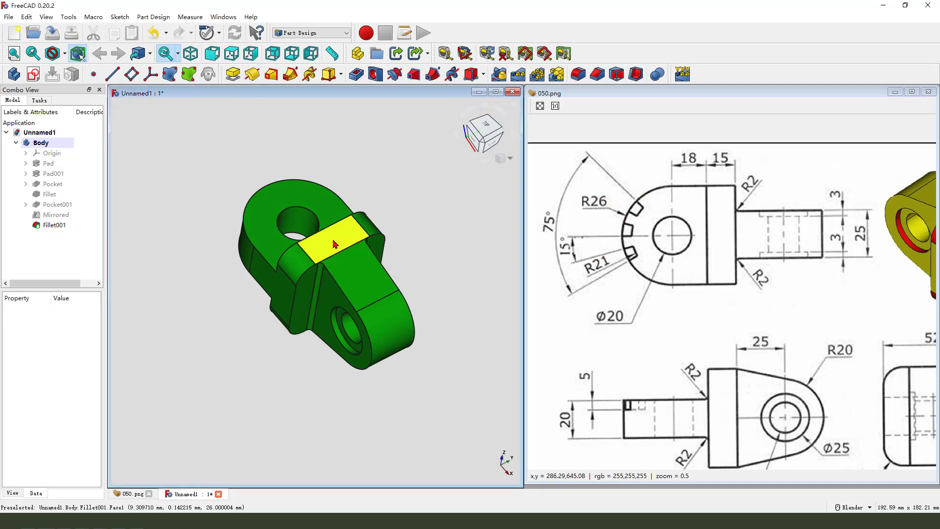
pyautogui.moveTo(334, 240); pyautogui.dragTo(337, 239, button='middle')
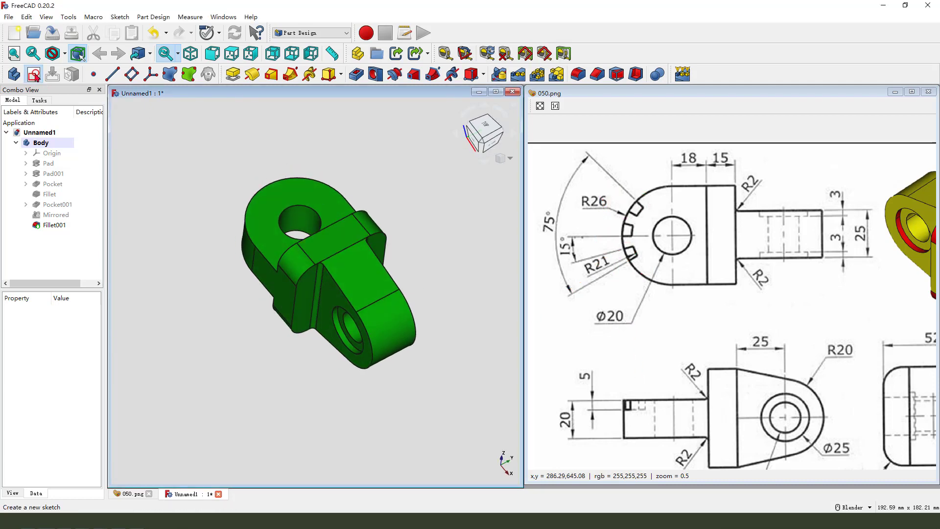
pyautogui.click(34, 74)
pyautogui.moveTo(356, 124)
pyautogui.mouseDown()
pyautogui.moveTo(319, 120)
pyautogui.moveTo(358, 139)
pyautogui.mouseUp()
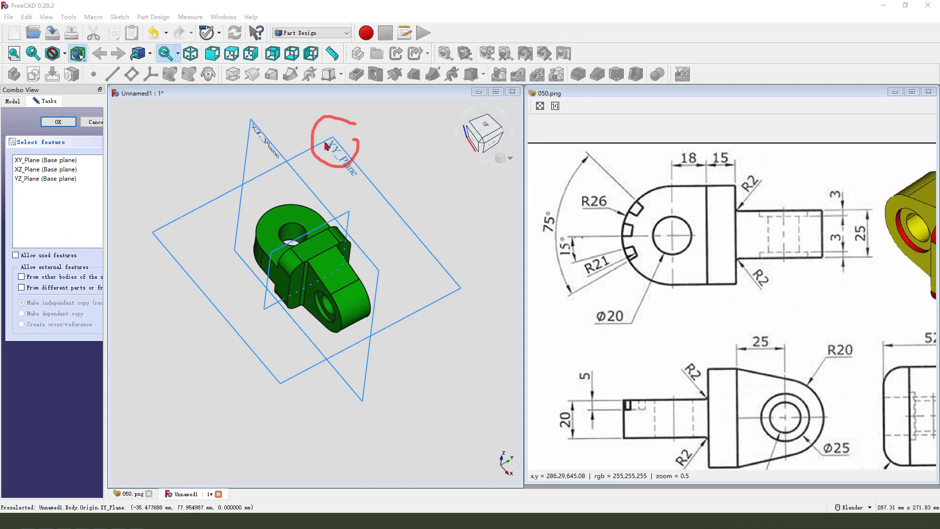
pyautogui.press('Escape')
pyautogui.click(330, 145)
pyautogui.scroll(3, 209, 303)
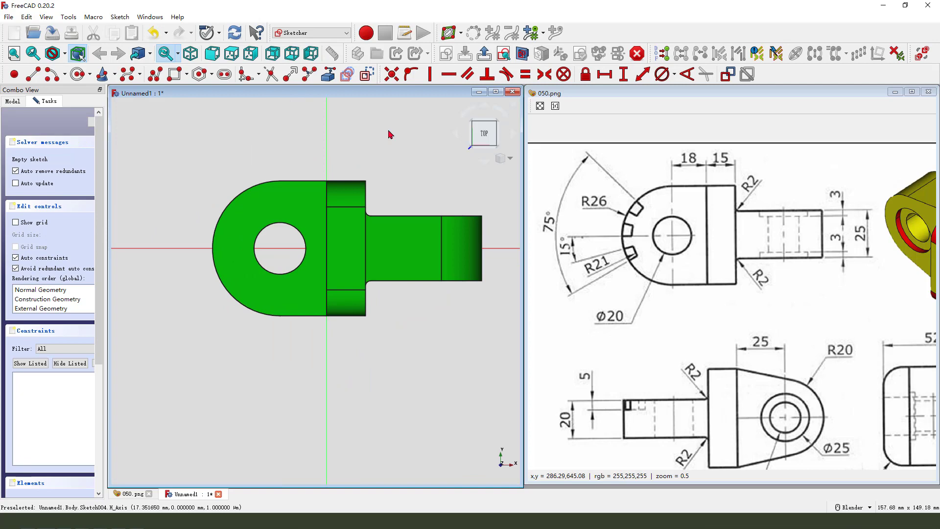
pyautogui.click(328, 74)
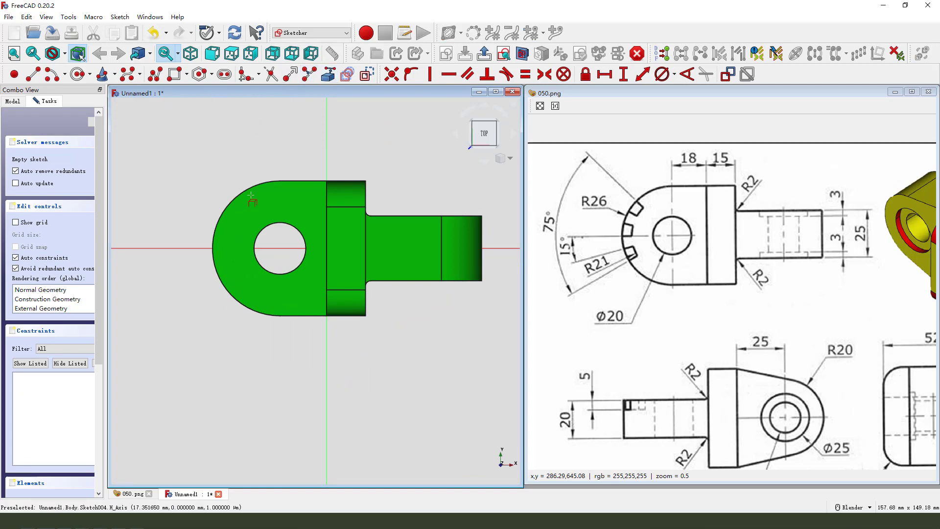
pyautogui.click(270, 231)
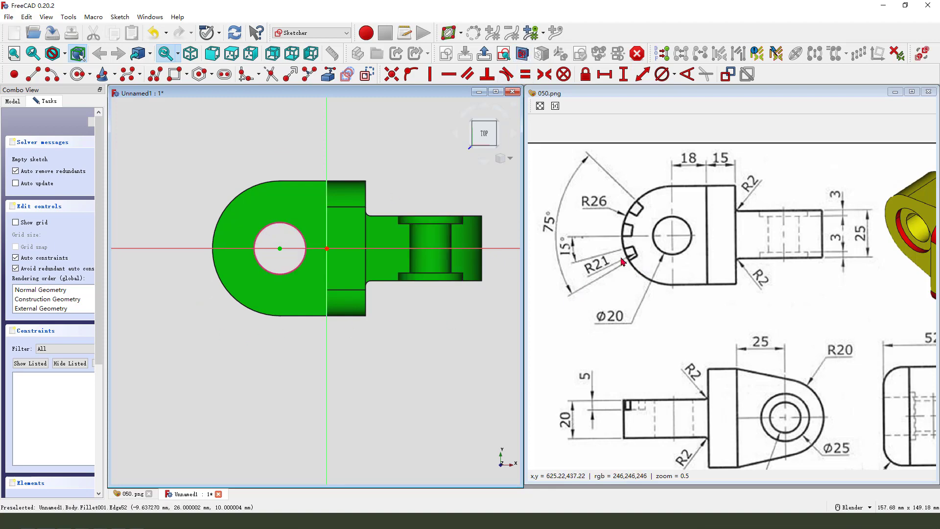
# Step: Draw an arc of about 19.5 mm radius centred on the hole, in the lower outer quadrant of the rounded end
pyautogui.moveTo(583, 242); pyautogui.dragTo(575, 248)
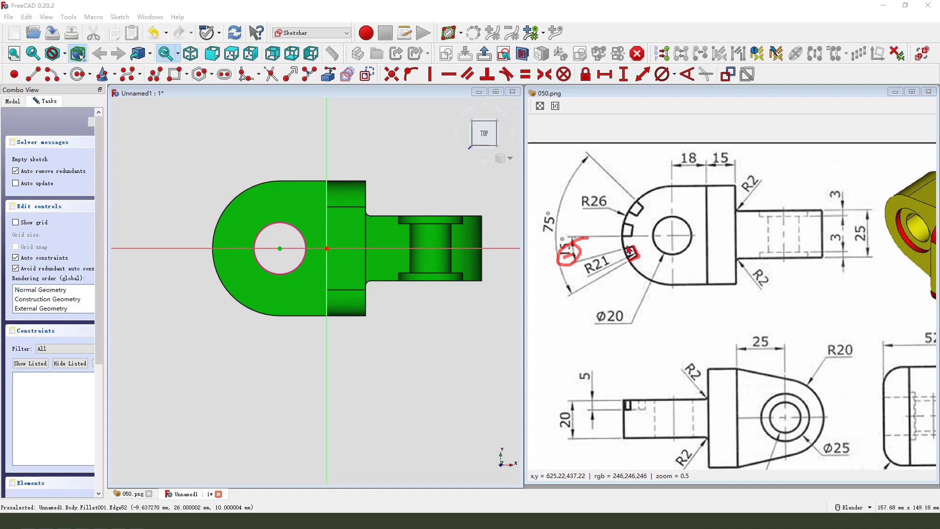
pyautogui.moveTo(620, 240); pyautogui.dragTo(622, 263)
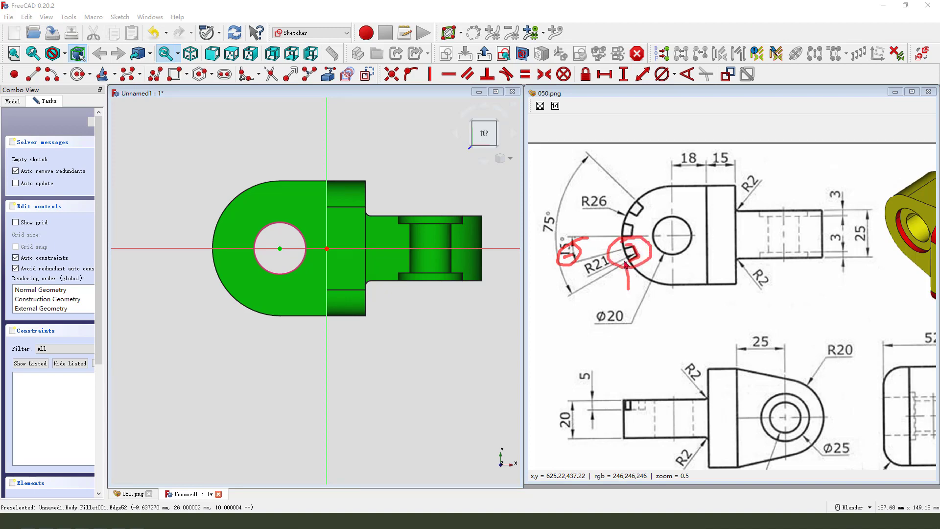
pyautogui.press('Escape')
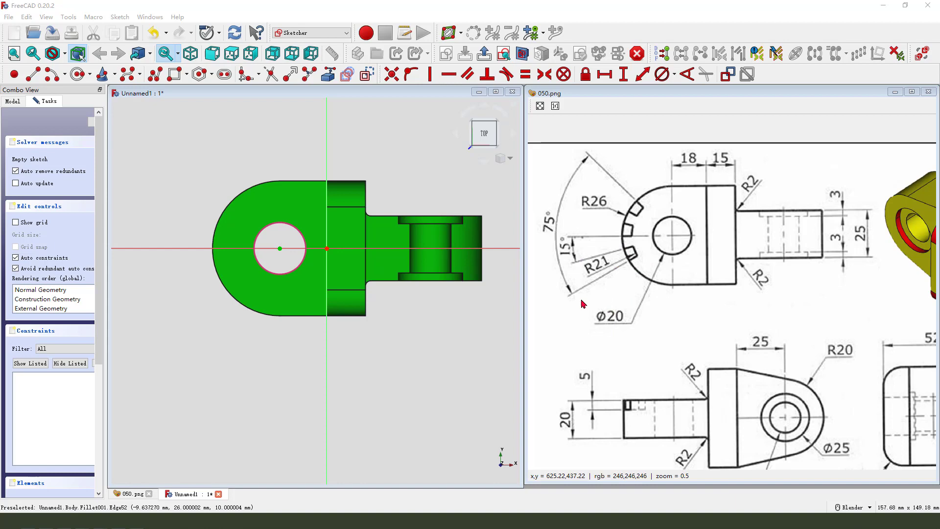
pyautogui.click(49, 73)
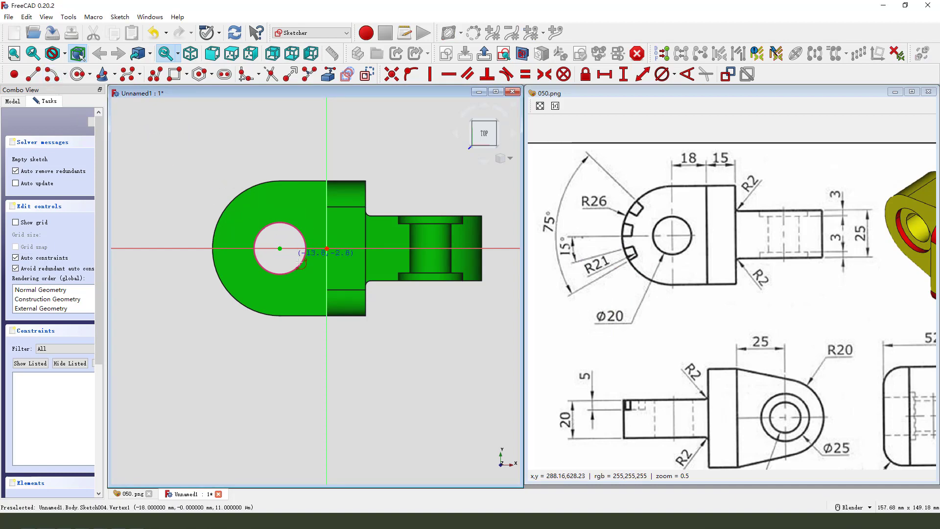
pyautogui.click(281, 249)
pyautogui.scroll(2, 235, 271)
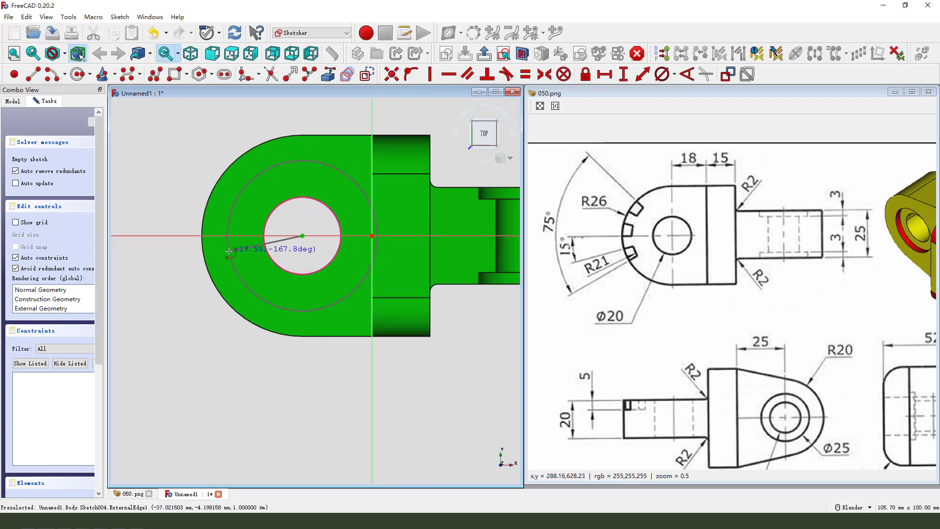
pyautogui.click(228, 252)
pyautogui.click(260, 297)
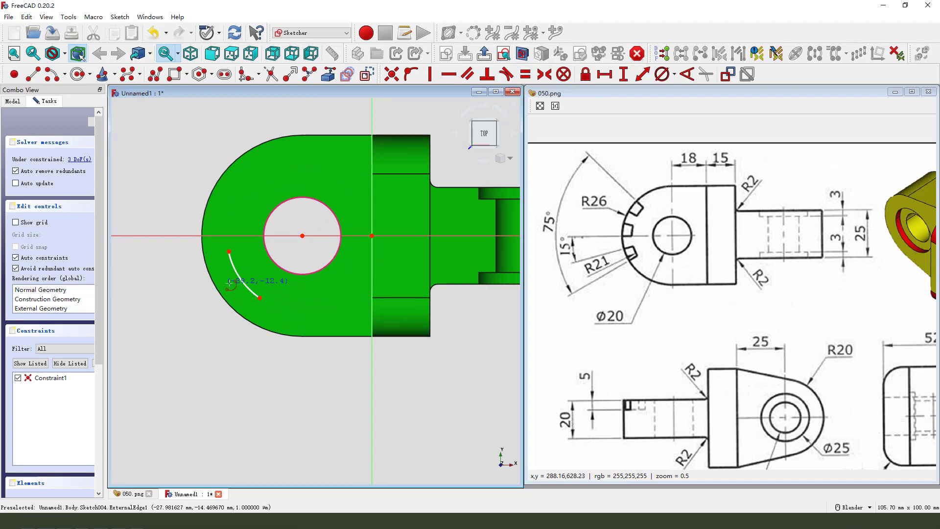
# Step: Close the notch profile with two outward lines from the arc's endpoints and a third line joining them beyond the rounded end
pyautogui.click(33, 74)
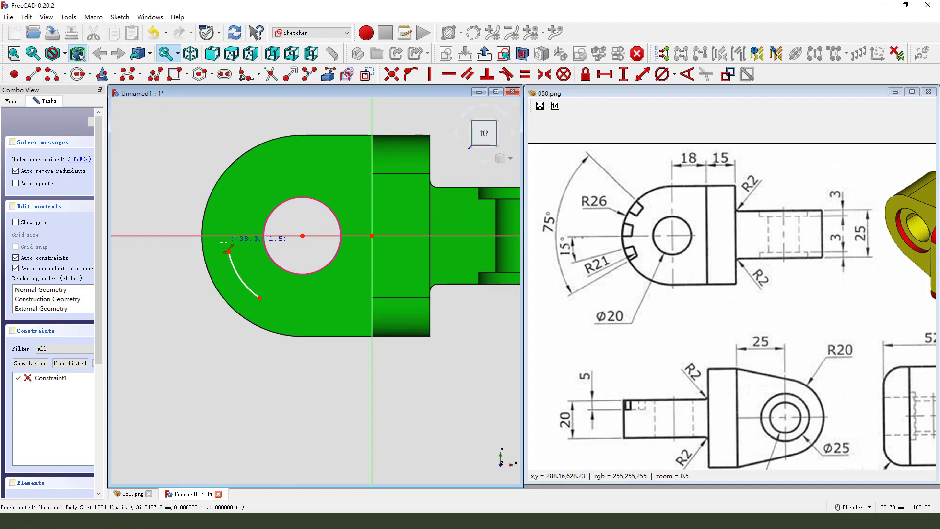
pyautogui.click(229, 252)
pyautogui.click(150, 274)
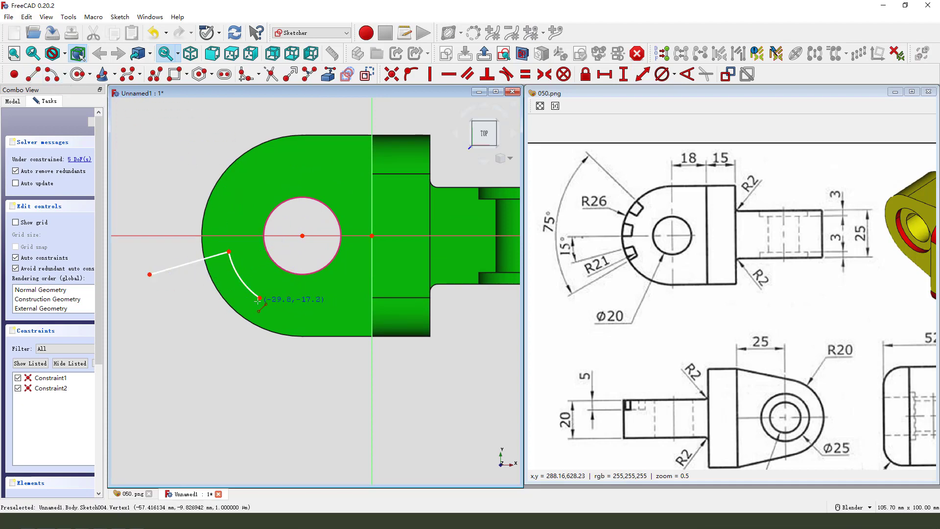
pyautogui.click(259, 298)
pyautogui.click(189, 347)
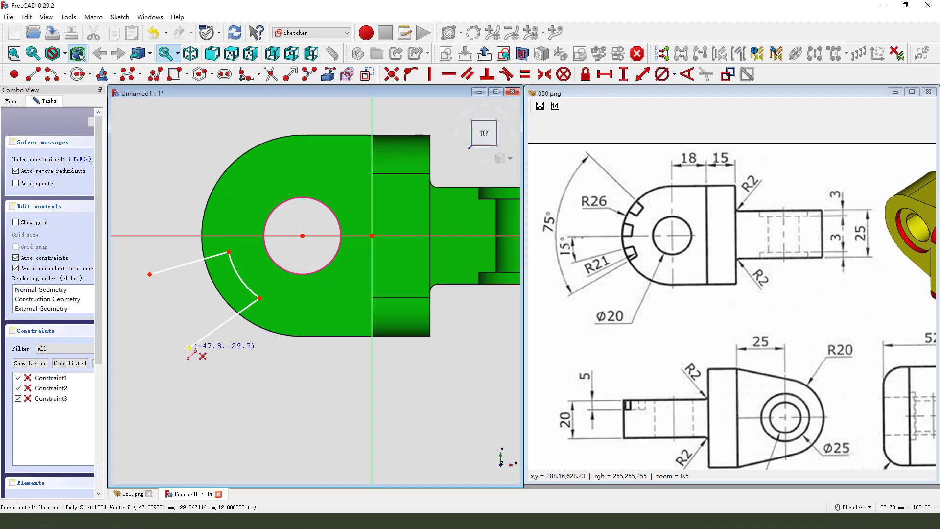
pyautogui.click(149, 274)
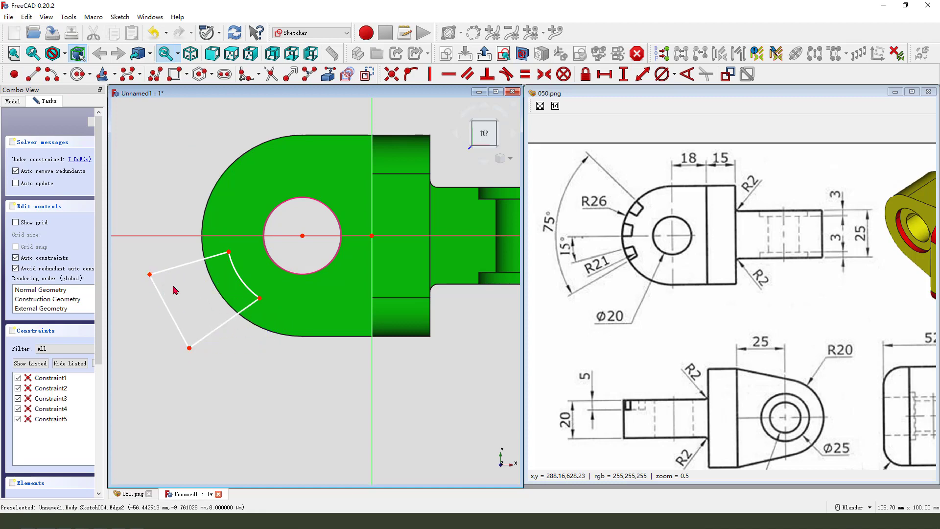
# Step: Constrain the centre of the tongue's hole to lie on the extensions of both side lines of the notch profile
pyautogui.moveTo(304, 225)
pyautogui.mouseDown()
pyautogui.moveTo(297, 236)
pyautogui.moveTo(305, 239)
pyautogui.mouseUp()
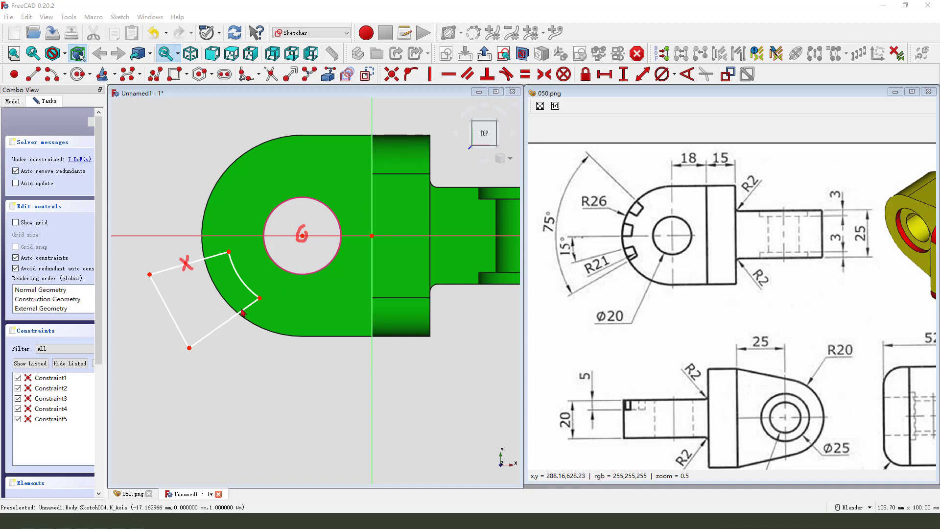
pyautogui.click(303, 236)
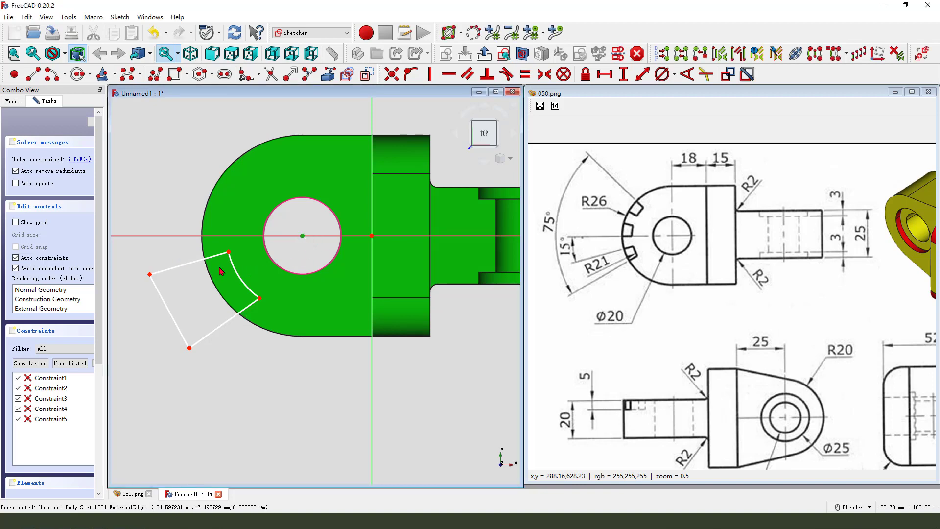
pyautogui.click(190, 266)
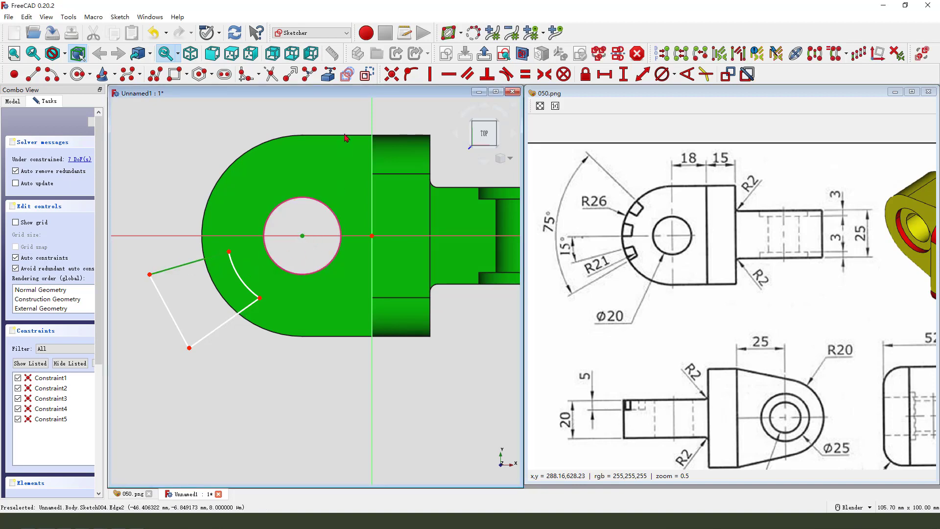
pyautogui.click(410, 76)
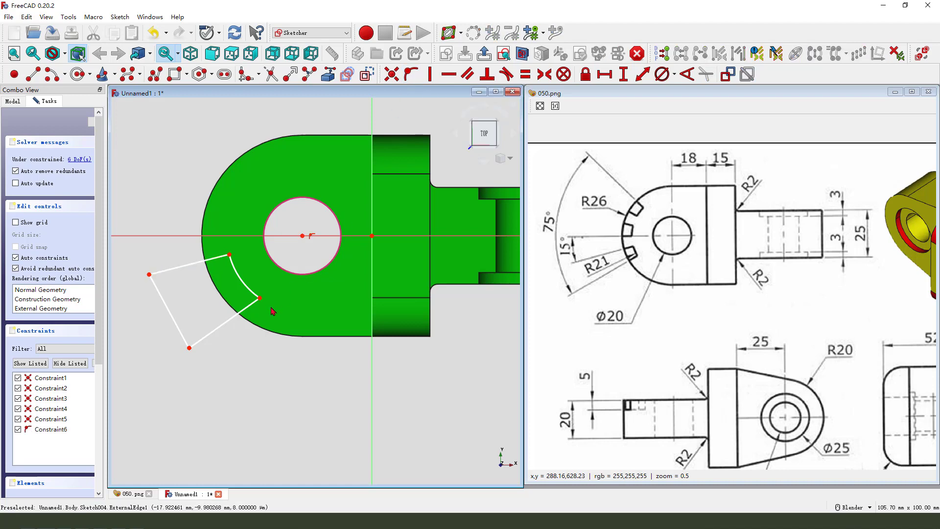
pyautogui.click(303, 237)
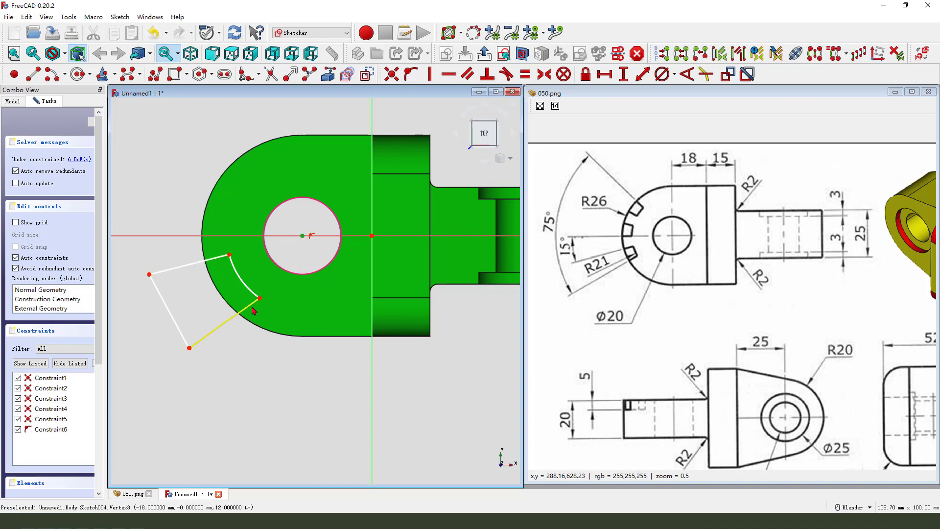
pyautogui.click(215, 329)
pyautogui.click(410, 74)
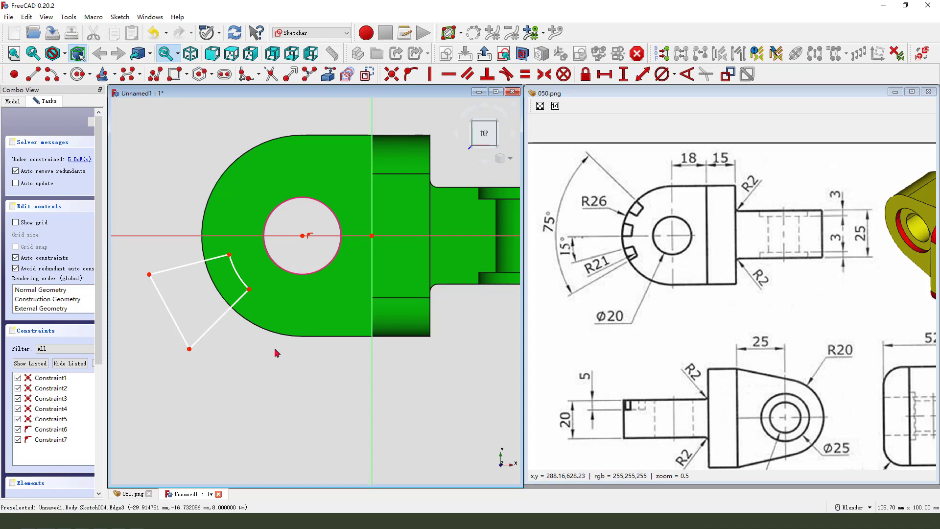
# Step: Set the radius of the notch profile's inner arc to 21 mm
pyautogui.click(241, 280)
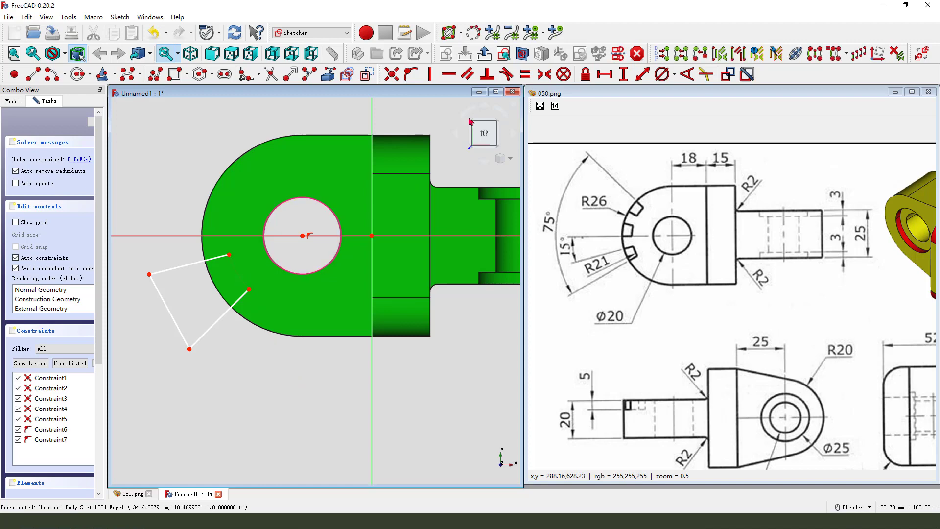
pyautogui.click(674, 75)
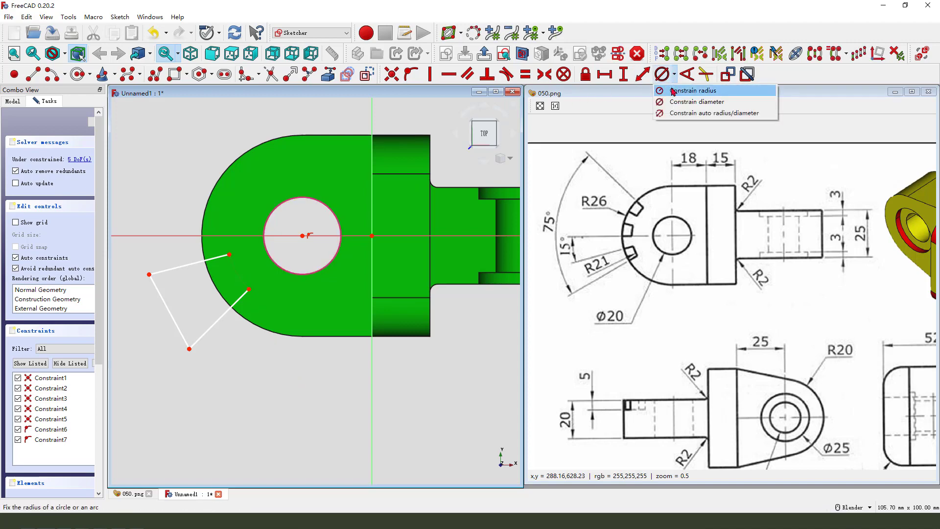
pyautogui.click(674, 90)
pyautogui.write('21')
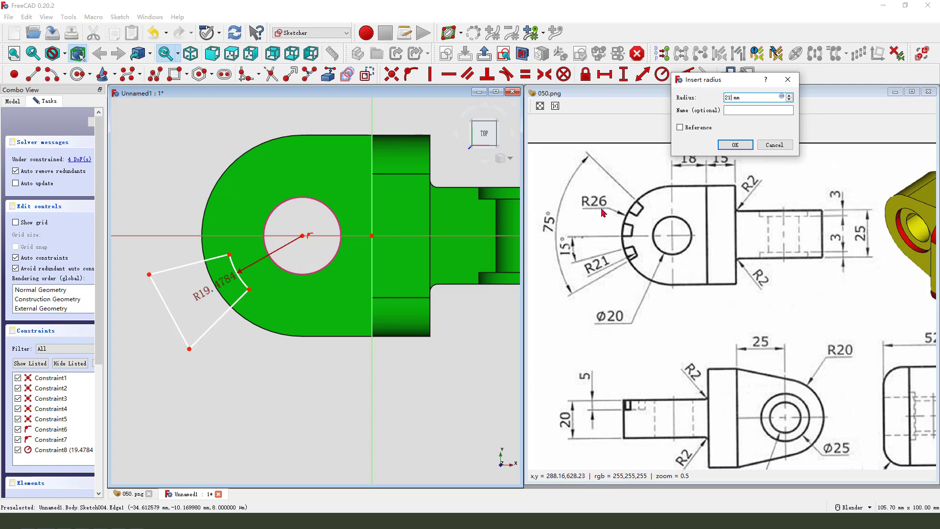
pyautogui.press('Return')
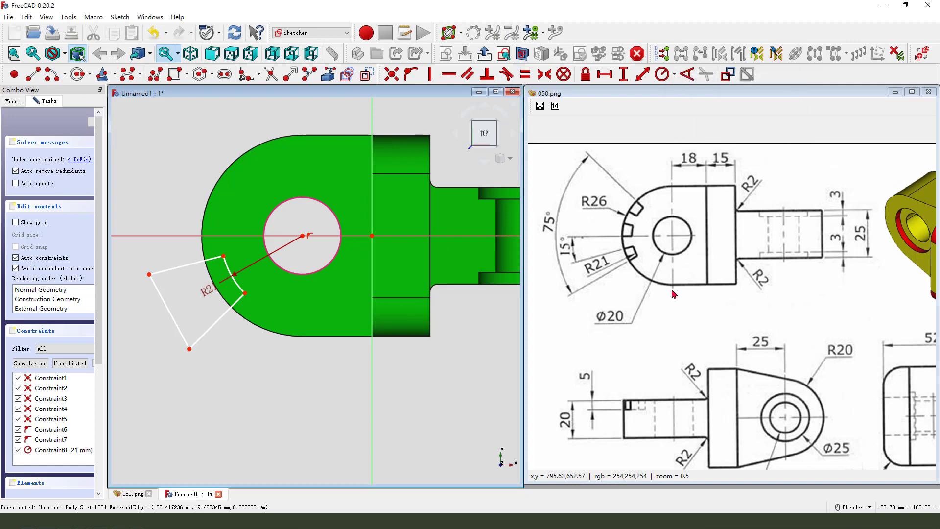
pyautogui.hotkey('ctrl', '2')
pyautogui.moveTo(568, 239)
pyautogui.mouseDown()
pyautogui.moveTo(570, 260)
pyautogui.moveTo(572, 245)
pyautogui.mouseUp()
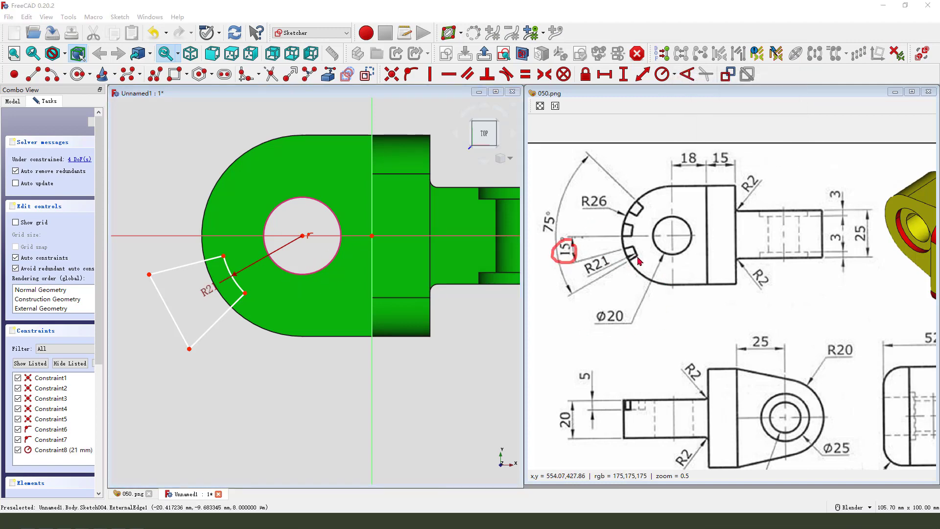
pyautogui.moveTo(636, 255); pyautogui.dragTo(577, 283)
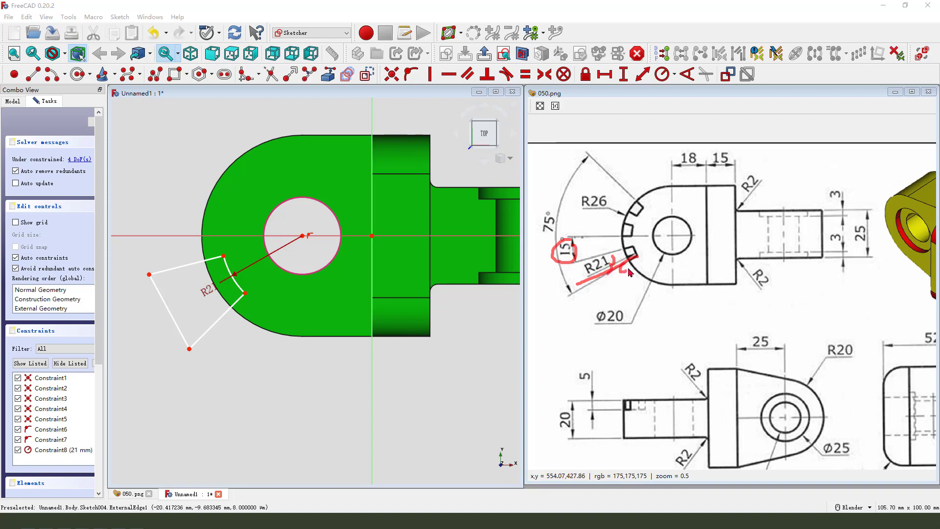
pyautogui.press('Escape')
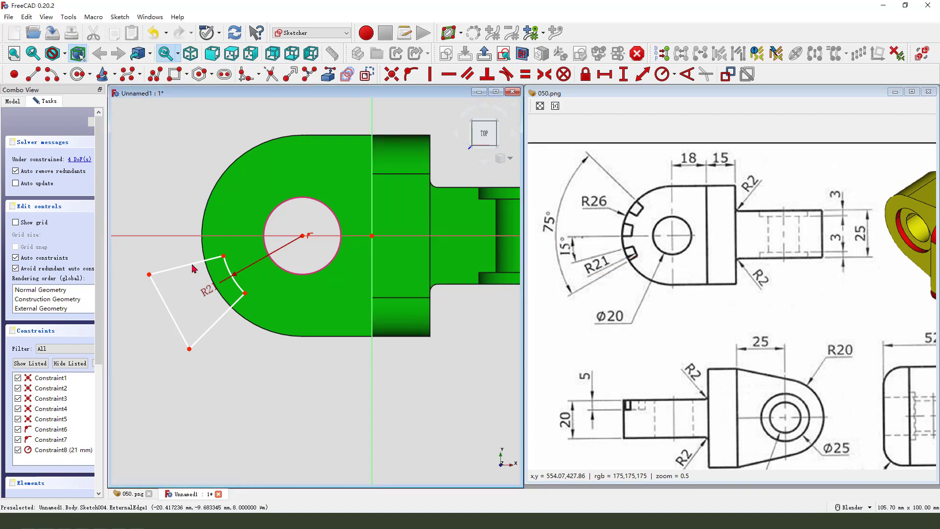
# Step: Constrain the angle between the notch's upper side line and the horizontal axis to 180-15 (165°)
pyautogui.click(192, 265)
pyautogui.click(180, 235)
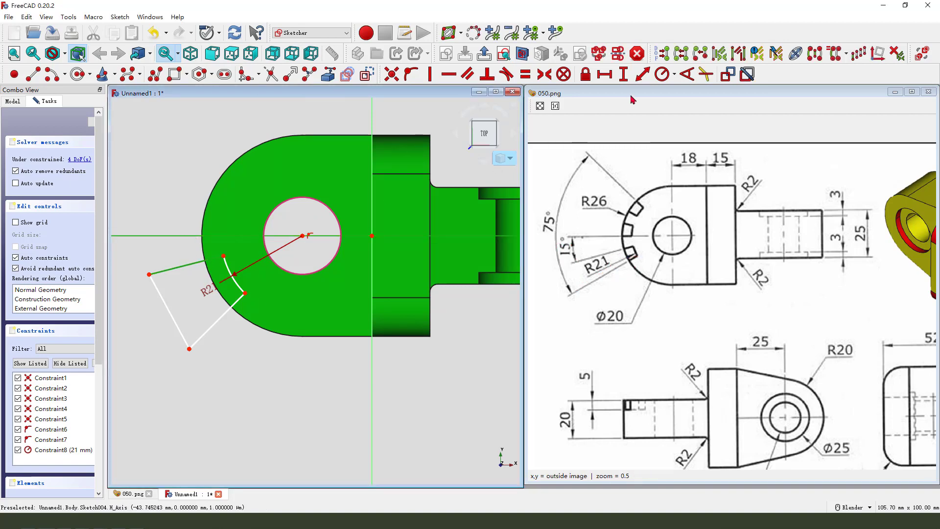
pyautogui.click(687, 74)
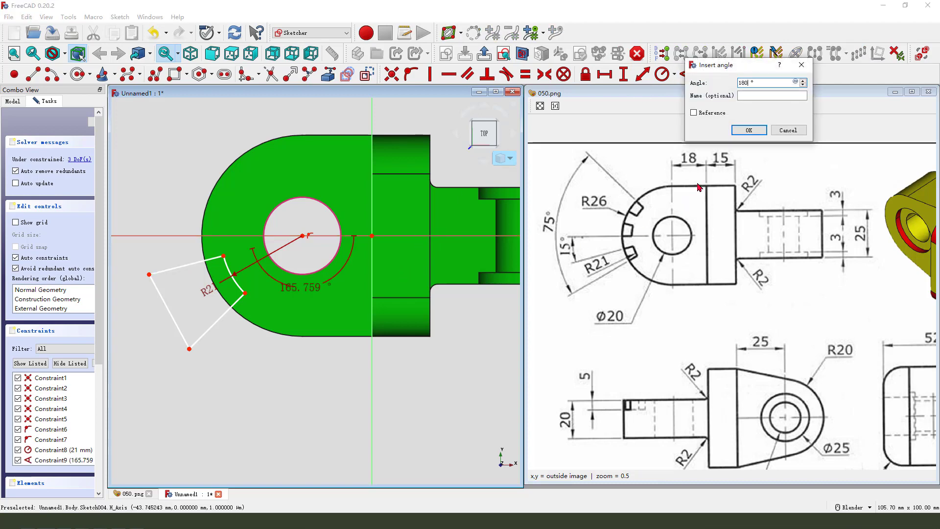
pyautogui.write('180-15')
pyautogui.press('Return')
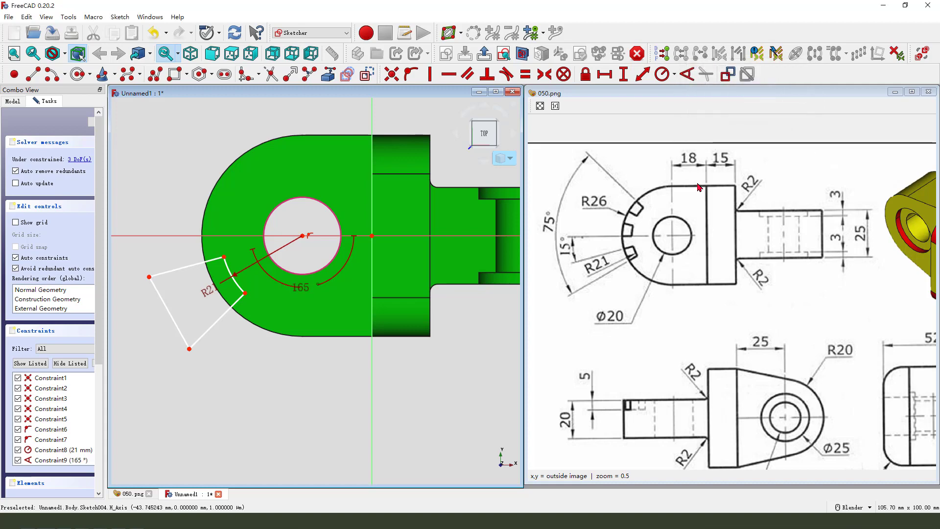
# Step: Constrain the angle between the notch's lower side line and the horizontal axis to 180-30 (150°)
pyautogui.click(214, 326)
pyautogui.click(193, 236)
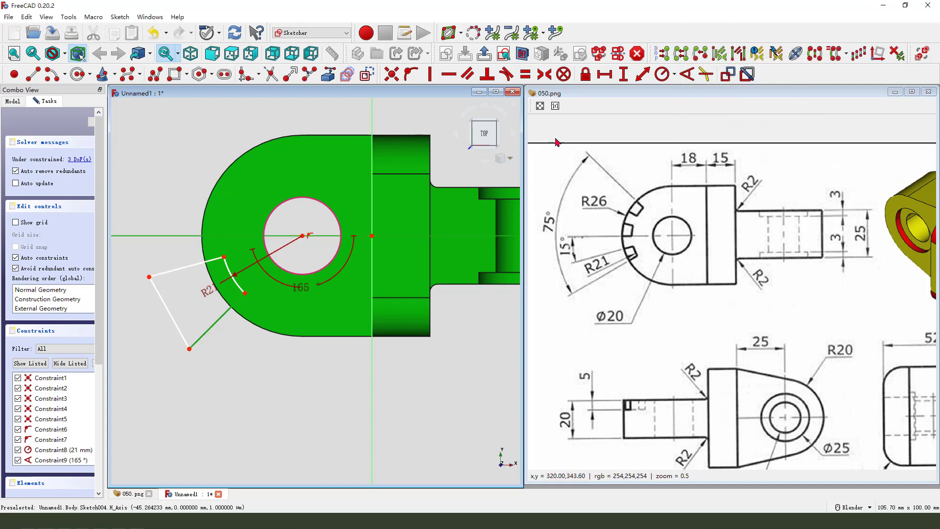
pyautogui.click(687, 76)
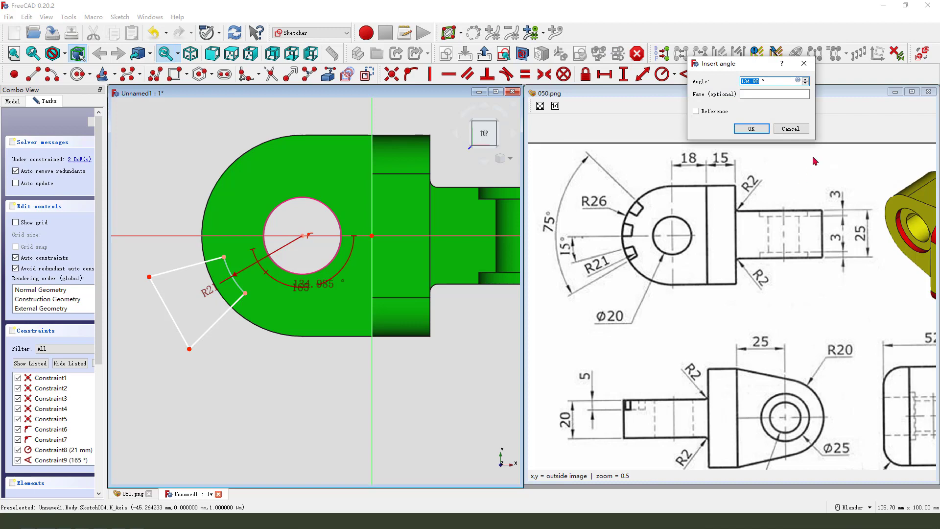
pyautogui.write('180-30')
pyautogui.press('Return')
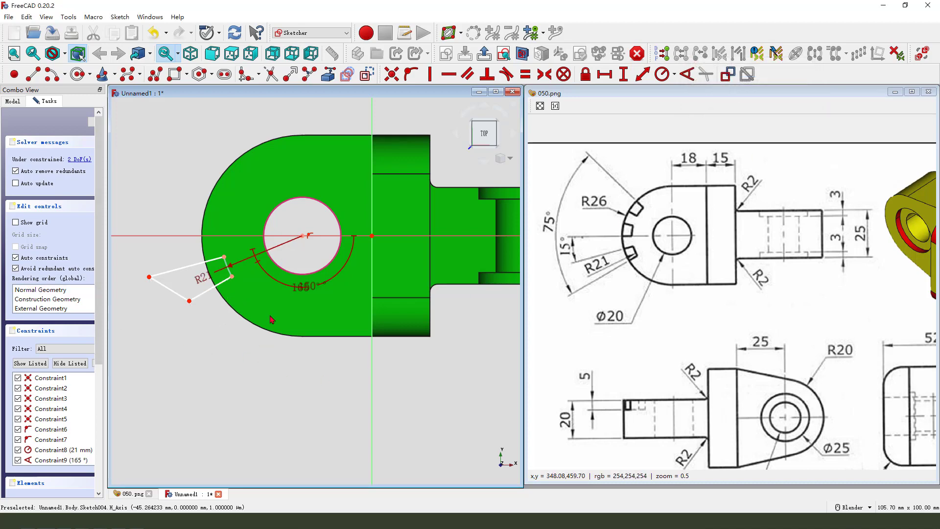
# Step: Make the notch profile's upper and lower side lines equal in length
pyautogui.scroll(-2, 308, 316)
pyautogui.scroll(4, 247, 297)
pyautogui.click(205, 271)
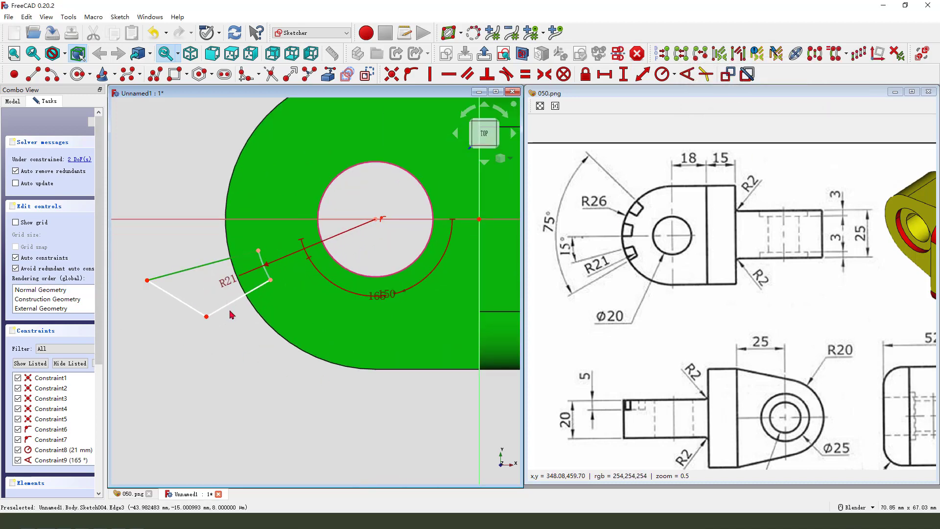
pyautogui.click(238, 298)
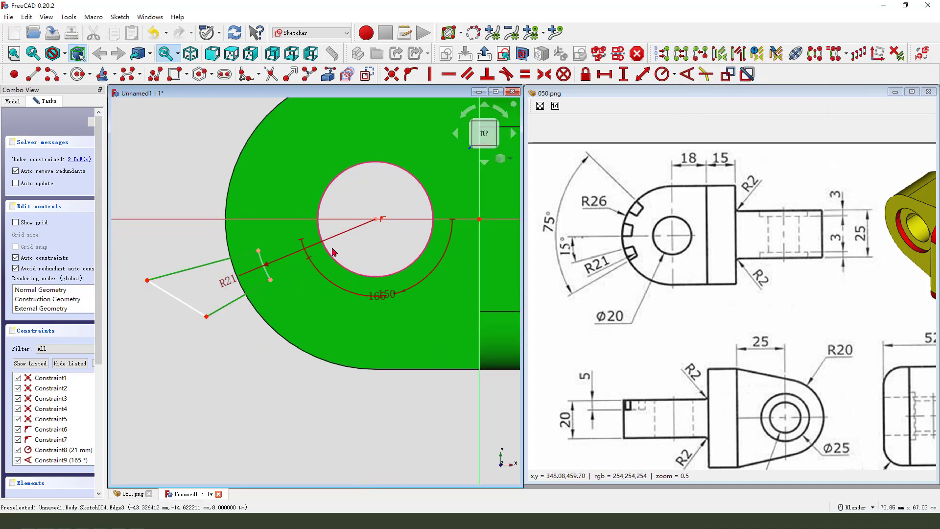
pyautogui.click(526, 74)
# Step: Constrain the lower side line's length at about 14.14 mm and move the overlapping dimension labels apart
pyautogui.click(234, 300)
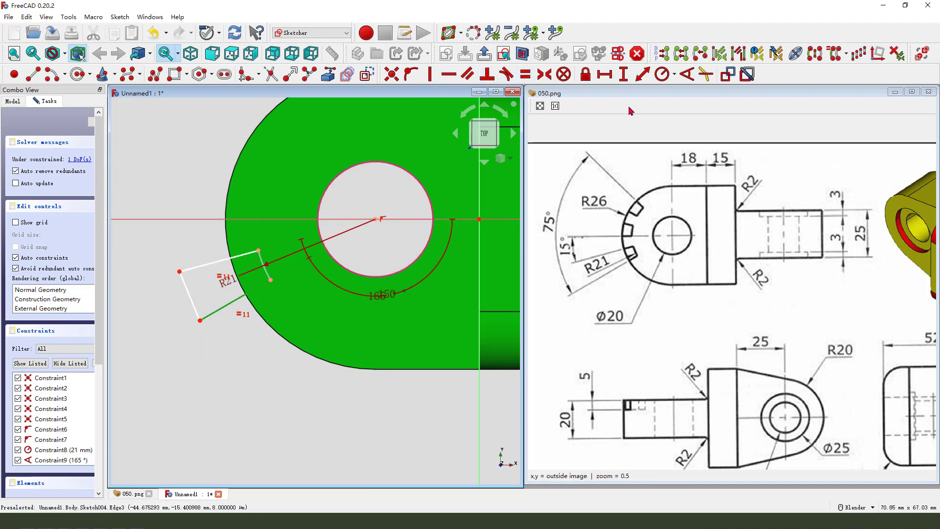
pyautogui.click(642, 74)
pyautogui.click(709, 131)
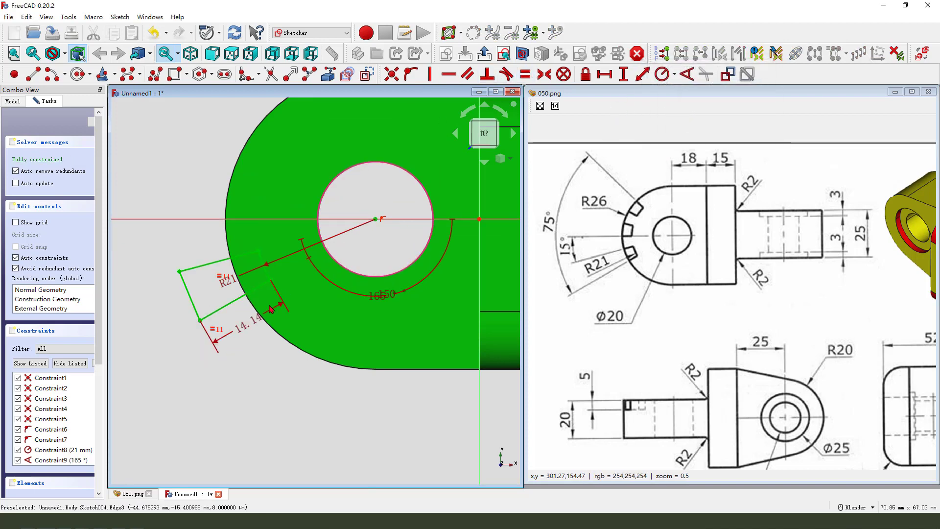
pyautogui.moveTo(247, 322); pyautogui.dragTo(260, 361)
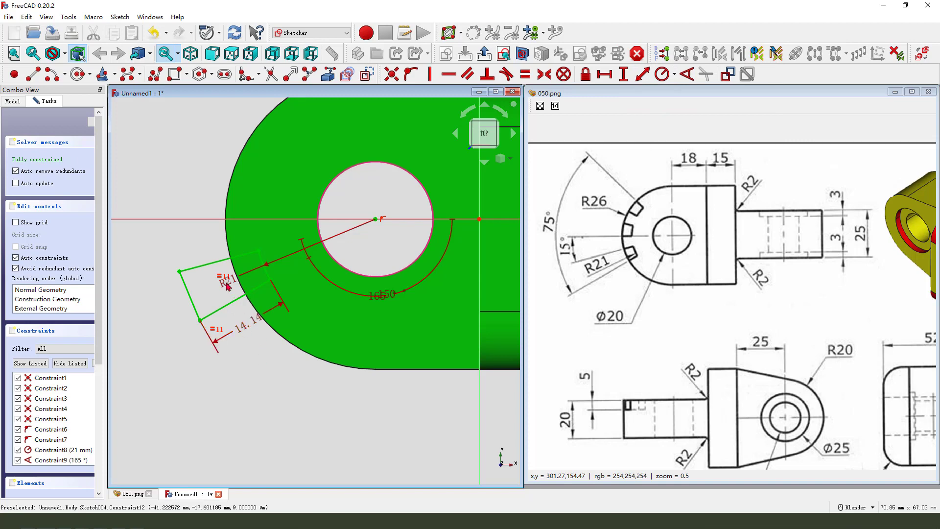
pyautogui.moveTo(377, 293); pyautogui.dragTo(334, 393)
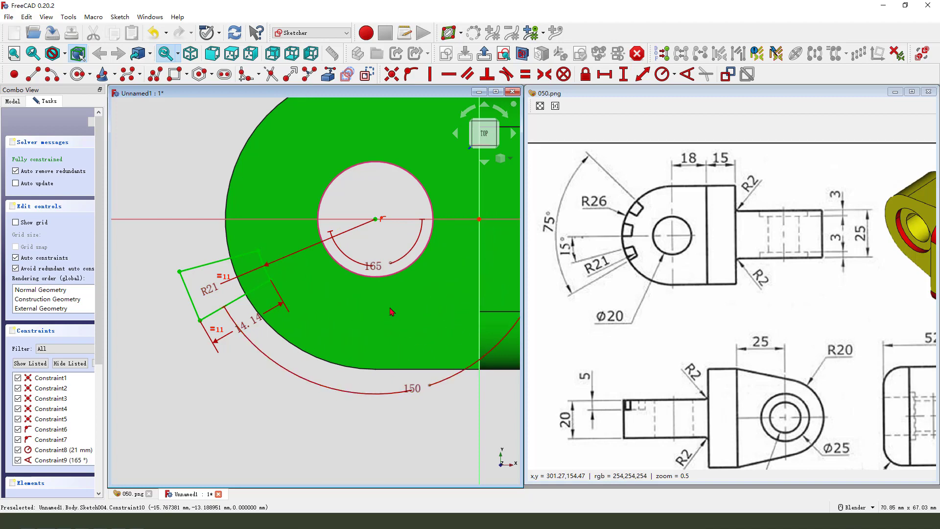
pyautogui.hotkey('ctrl', '2')
pyautogui.moveTo(378, 249); pyautogui.dragTo(377, 258)
pyautogui.moveTo(414, 374); pyautogui.dragTo(418, 373)
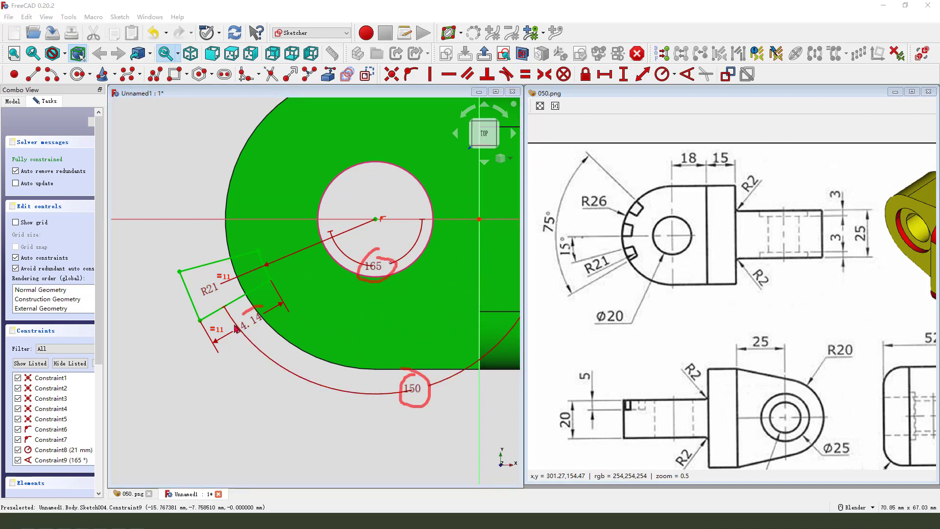
pyautogui.moveTo(237, 328); pyautogui.dragTo(229, 338)
pyautogui.moveTo(239, 271); pyautogui.dragTo(223, 292)
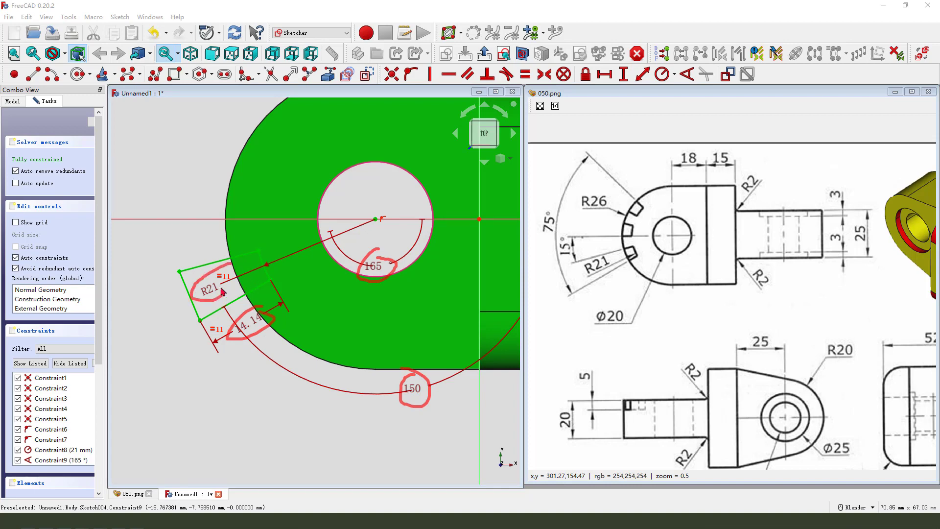
# Step: Close the notch sketch and start a Pocket from it with type Two dimensions and a first length of 50 mm
pyautogui.scroll(-5, 265, 308)
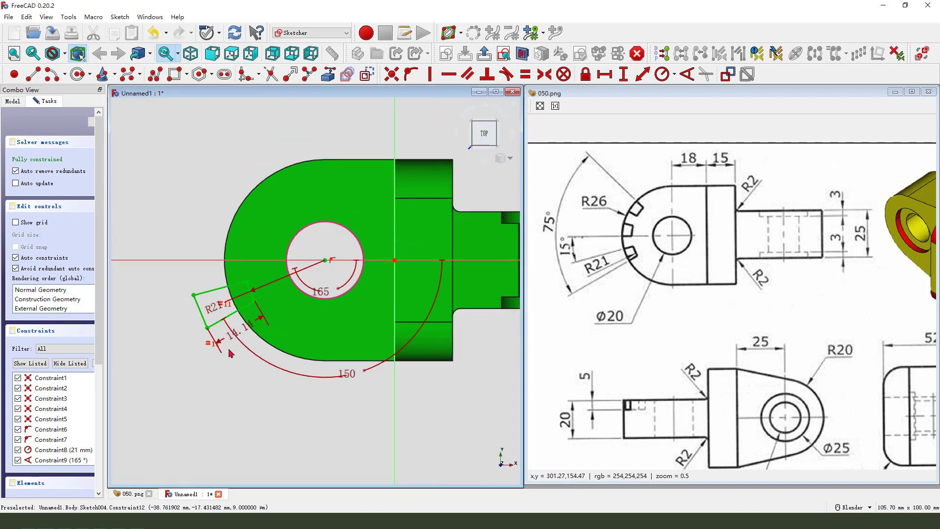
pyautogui.click(484, 52)
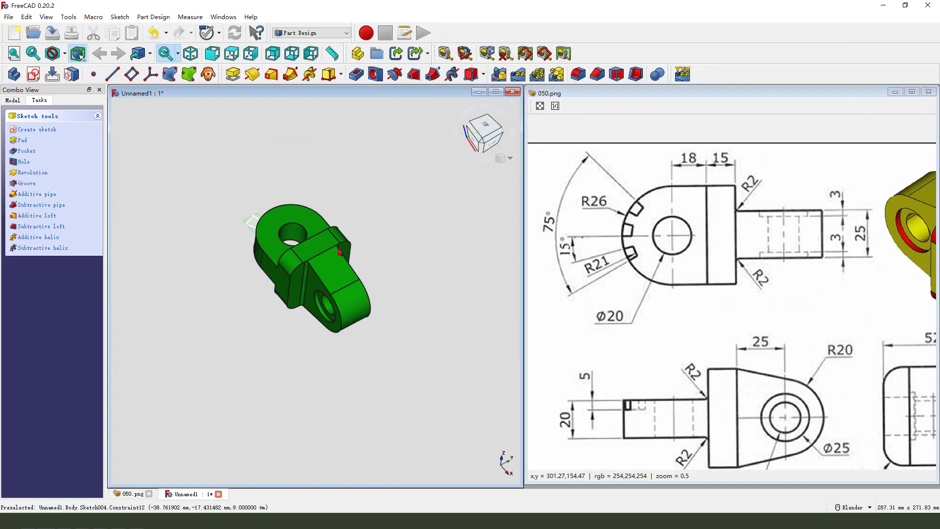
pyautogui.moveTo(335, 228); pyautogui.dragTo(231, 222, button='middle')
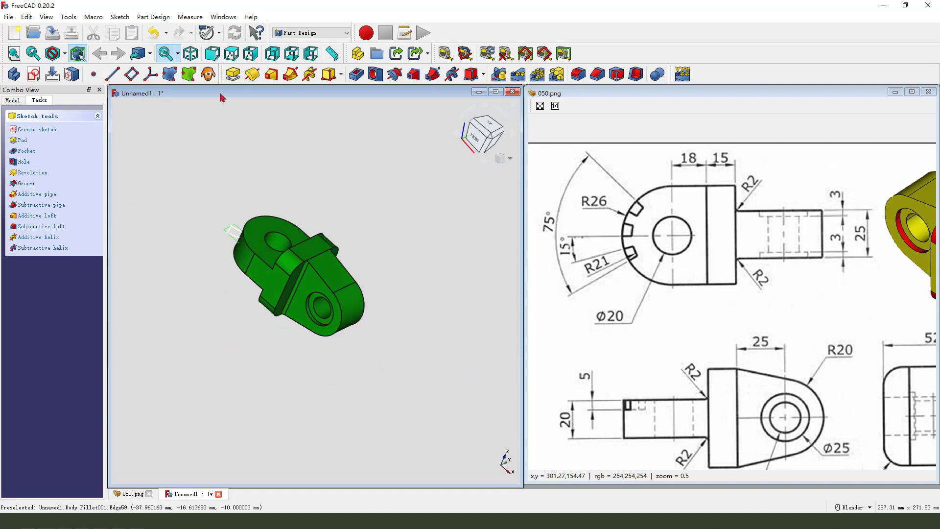
pyautogui.click(356, 74)
pyautogui.scroll(3, 221, 213)
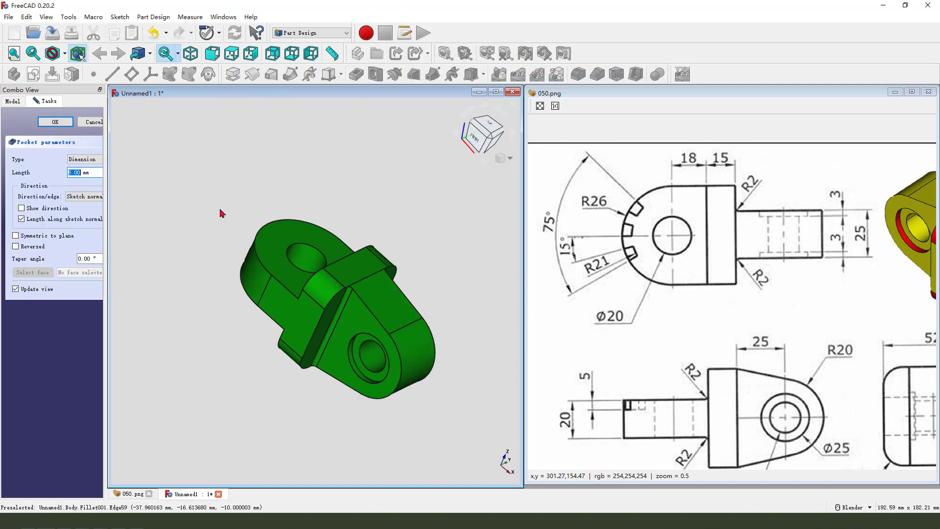
pyautogui.moveTo(226, 216); pyautogui.dragTo(258, 224, button='middle')
pyautogui.scroll(-2, 117, 171)
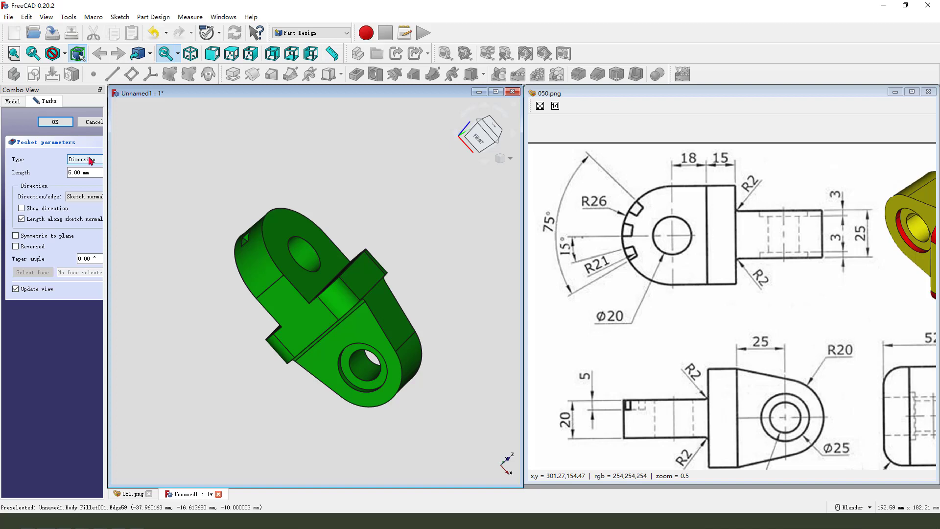
pyautogui.click(89, 160)
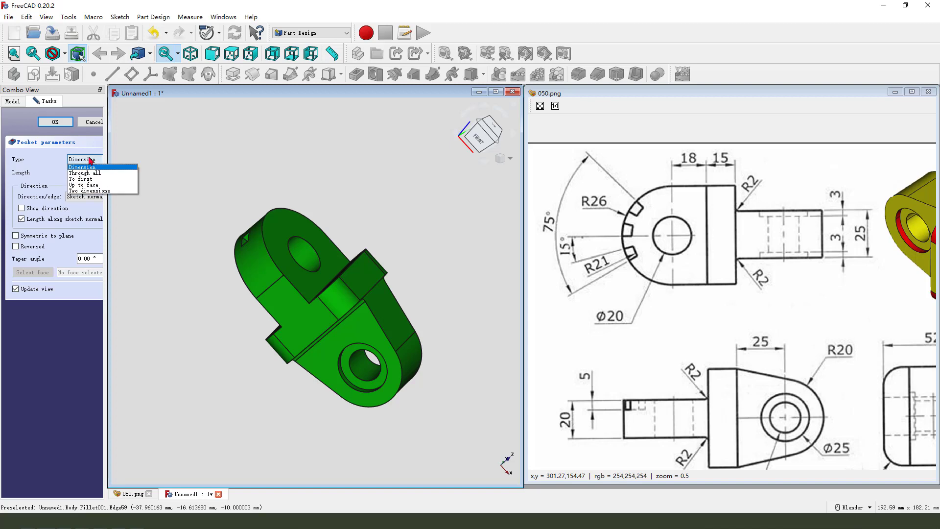
pyautogui.click(98, 191)
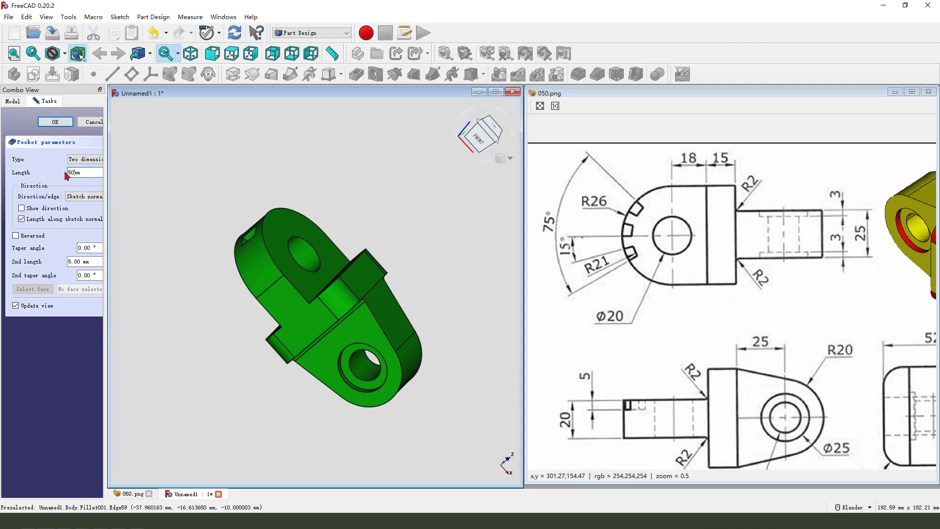
pyautogui.moveTo(304, 255); pyautogui.dragTo(331, 284, button='middle')
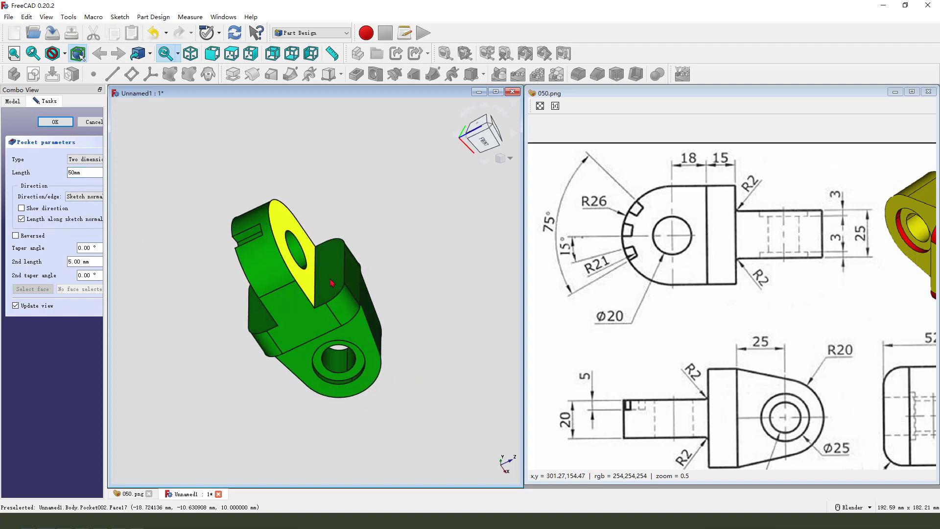
# Step: Reverse the pocket direction, set its second length to -5 mm and accept the notch cut
pyautogui.click(16, 236)
pyautogui.moveTo(245, 267); pyautogui.dragTo(226, 261, button='middle')
pyautogui.moveTo(83, 262); pyautogui.dragTo(60, 260)
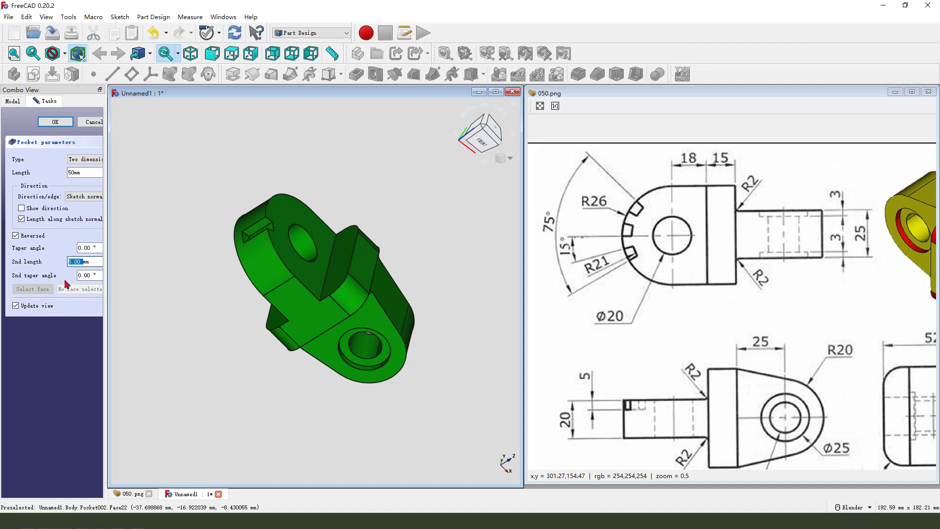
pyautogui.hotkey('ctrl', '2')
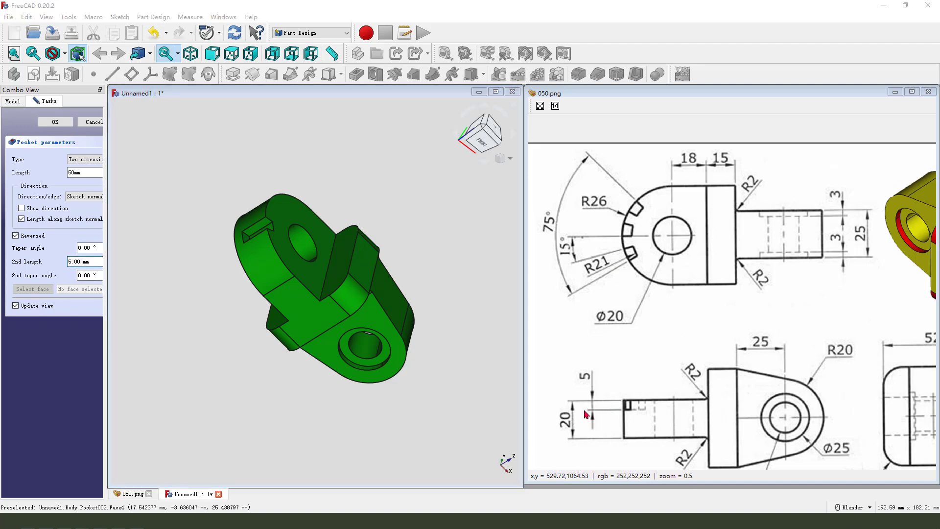
pyautogui.moveTo(603, 382); pyautogui.dragTo(569, 458)
pyautogui.moveTo(533, 419)
pyautogui.mouseDown()
pyautogui.moveTo(616, 399)
pyautogui.moveTo(669, 427)
pyautogui.moveTo(640, 409)
pyautogui.mouseUp()
pyautogui.press('Escape')
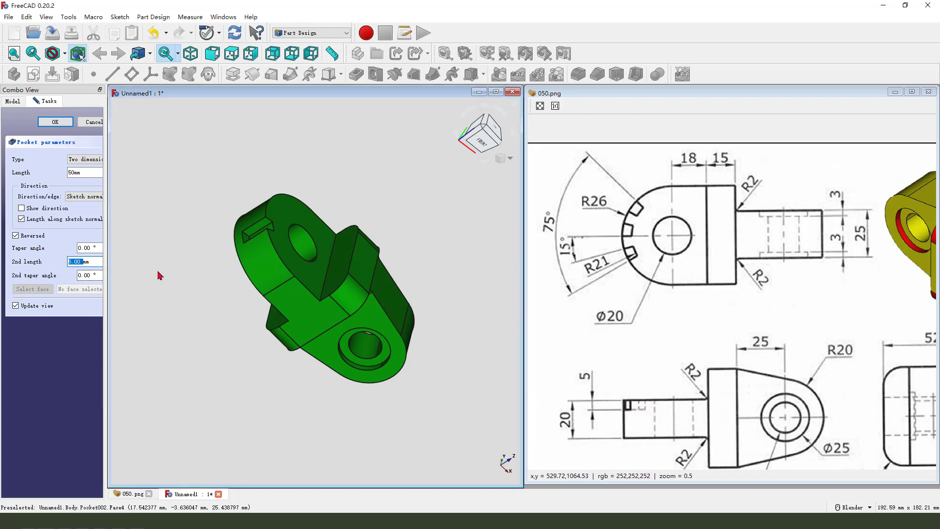
pyautogui.write('-5')
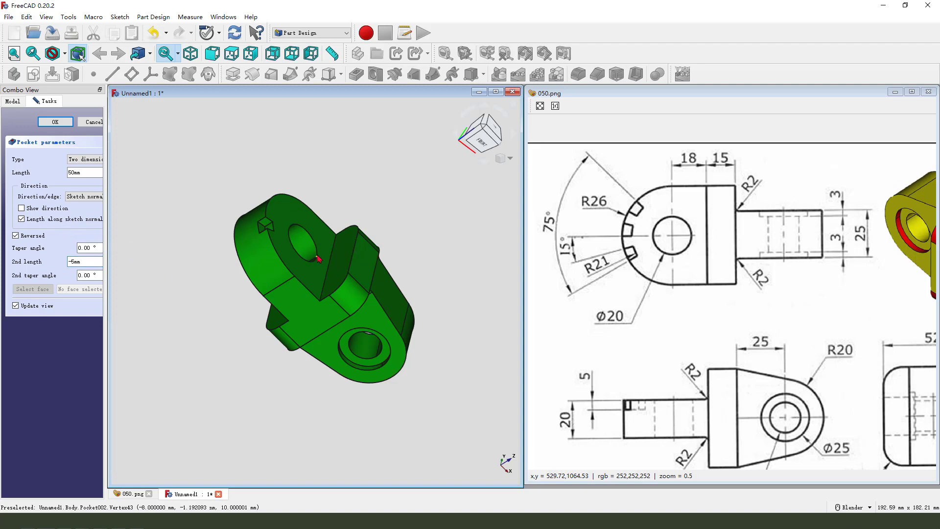
pyautogui.click(55, 121)
# Step: Examine the cut notch and the reference drawing for the number and angular spacing of the notches on the rounded end
pyautogui.moveTo(283, 223)
pyautogui.mouseDown(button='middle')
pyautogui.moveTo(308, 279)
pyautogui.moveTo(271, 273)
pyautogui.moveTo(274, 257)
pyautogui.mouseUp(button='middle')
pyautogui.hotkey('ctrl', '2')
pyautogui.moveTo(637, 236)
pyautogui.mouseDown()
pyautogui.moveTo(623, 250)
pyautogui.moveTo(623, 210)
pyautogui.moveTo(641, 208)
pyautogui.moveTo(649, 219)
pyautogui.moveTo(625, 239)
pyautogui.mouseUp()
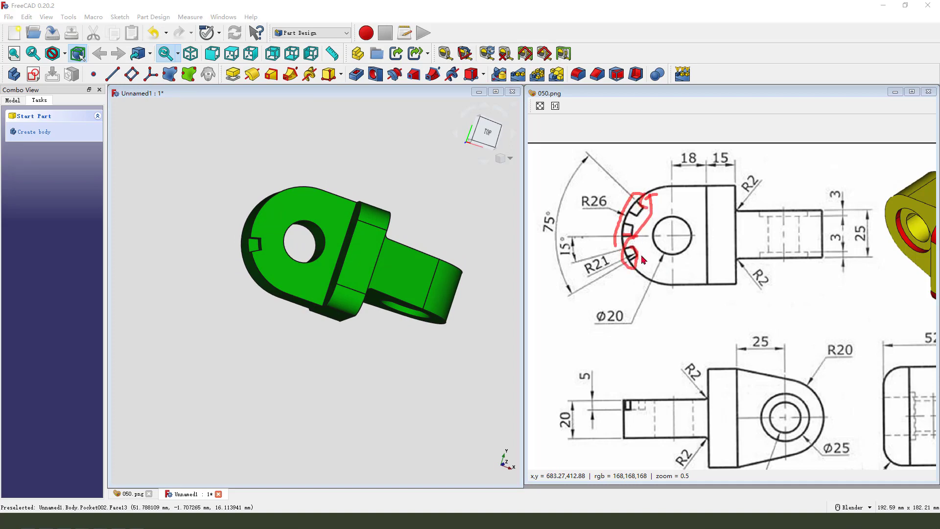
pyautogui.press('Escape')
pyautogui.hotkey('ctrl', '2')
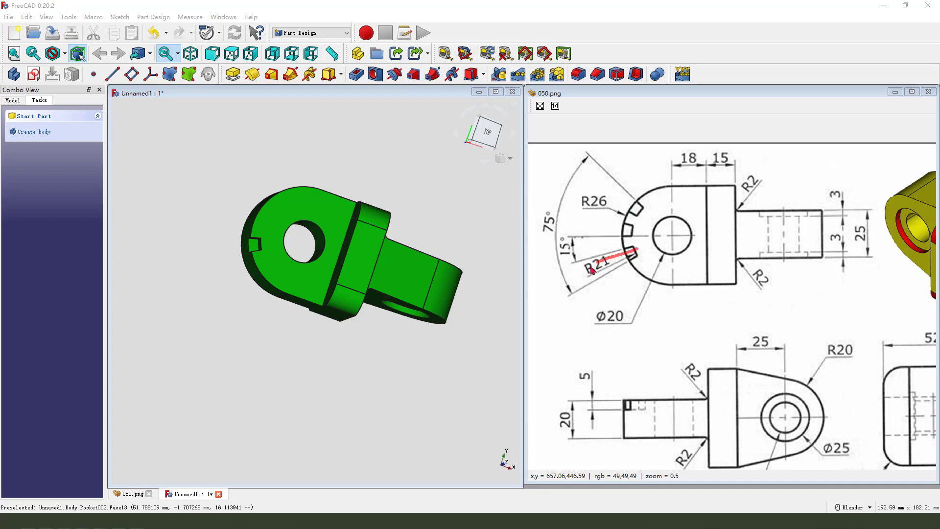
pyautogui.moveTo(593, 270); pyautogui.dragTo(572, 270)
pyautogui.moveTo(552, 208); pyautogui.dragTo(562, 227)
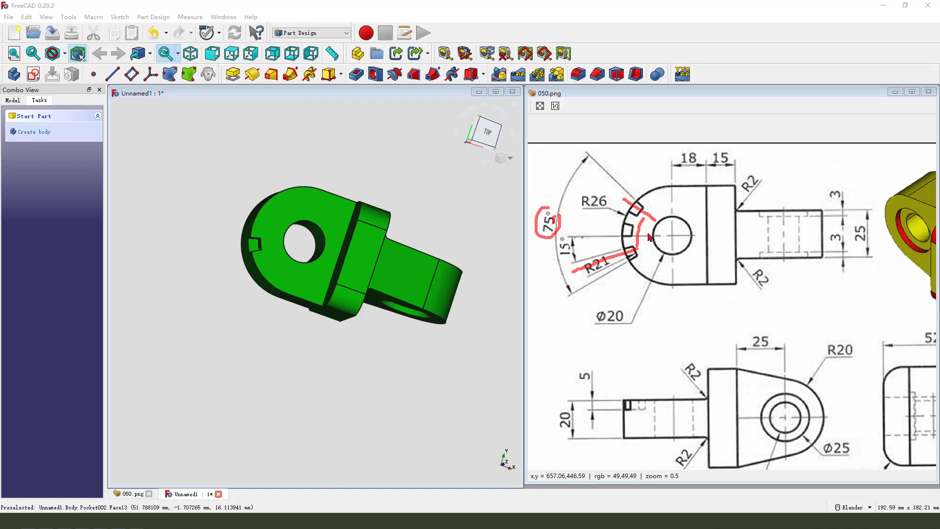
pyautogui.moveTo(649, 243); pyautogui.dragTo(664, 238)
pyautogui.press('Escape')
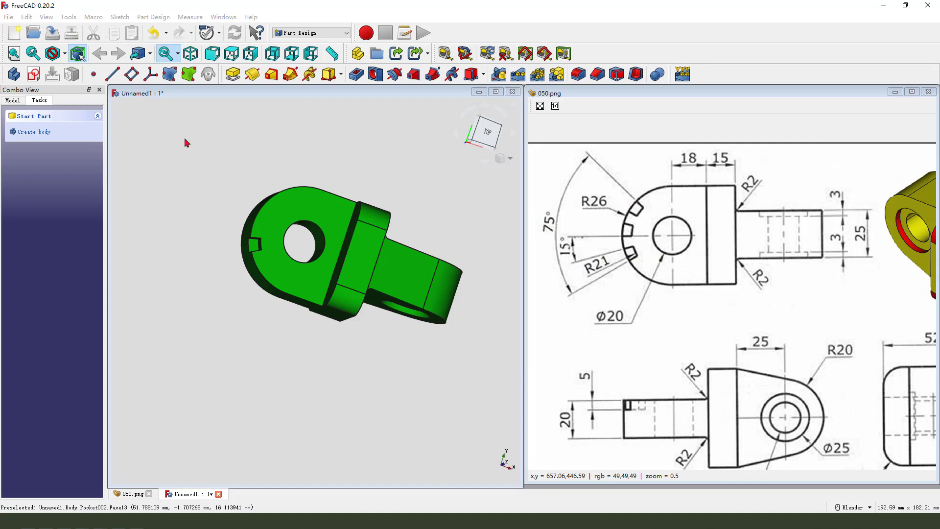
# Step: Start a polar pattern of the notch pocket Pocket002 with an angle of 60° and 3 occurrences
pyautogui.click(13, 100)
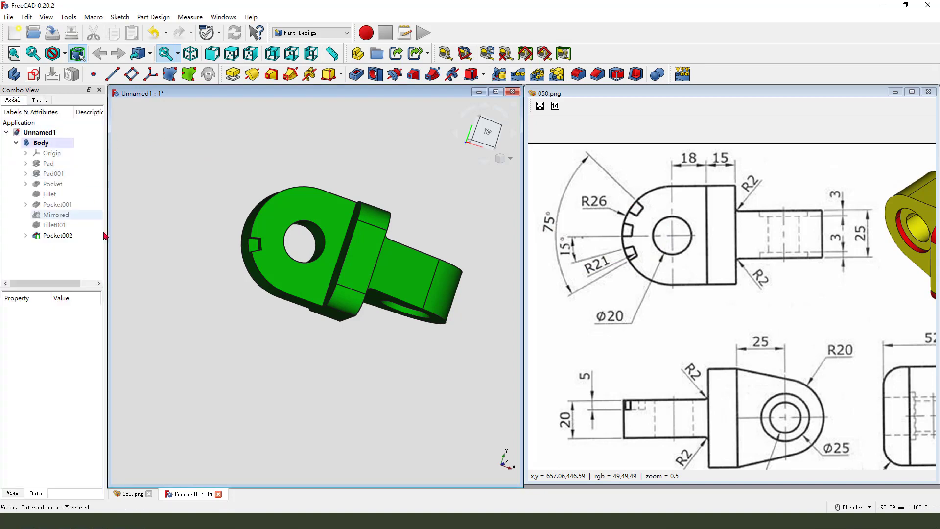
pyautogui.click(58, 237)
pyautogui.moveTo(373, 294); pyautogui.dragTo(399, 292, button='middle')
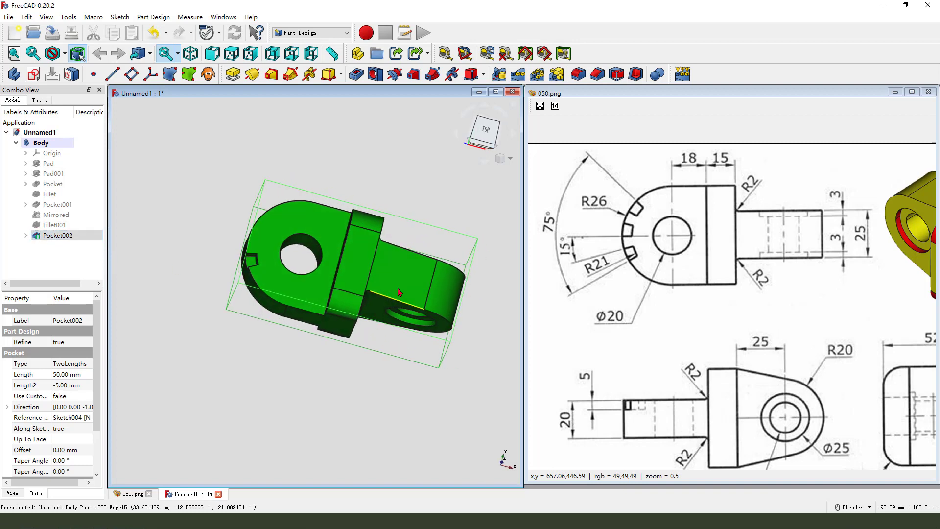
pyautogui.click(537, 77)
pyautogui.moveTo(335, 332); pyautogui.dragTo(343, 323, button='middle')
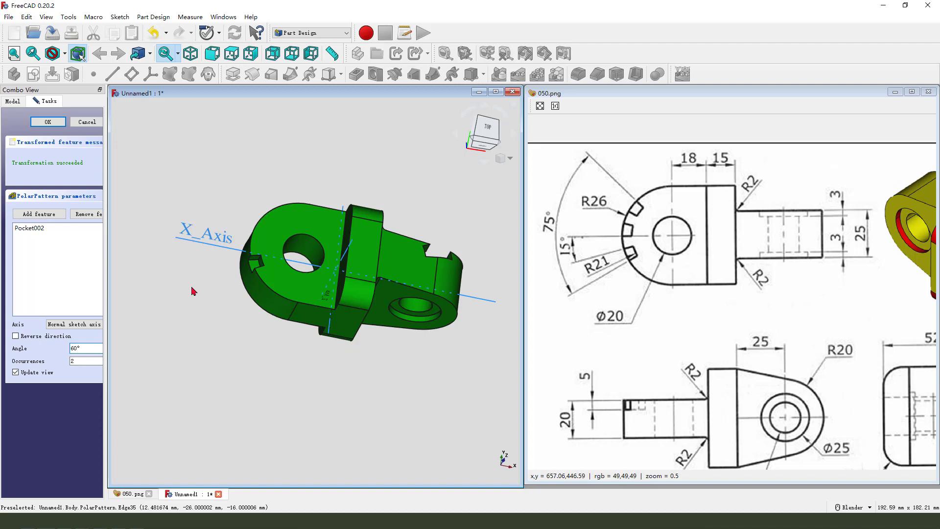
pyautogui.doubleClick(97, 361)
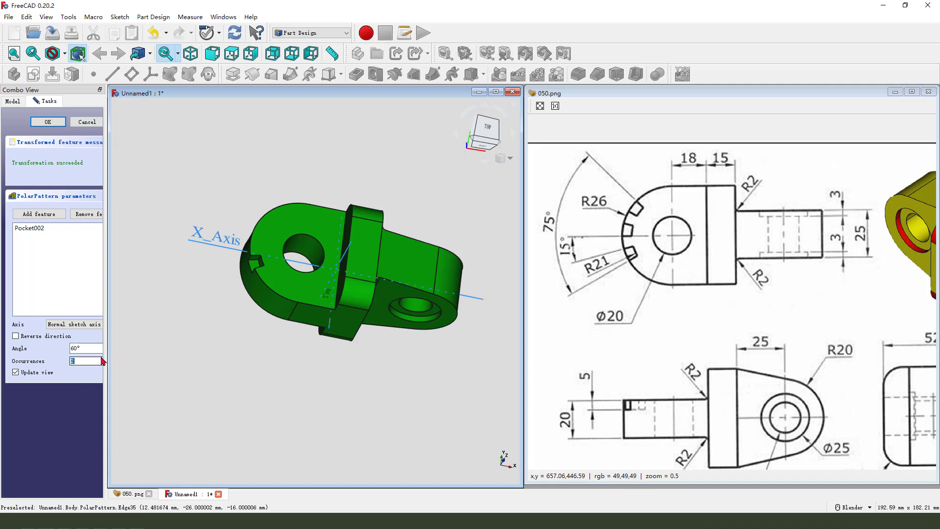
pyautogui.write('3')
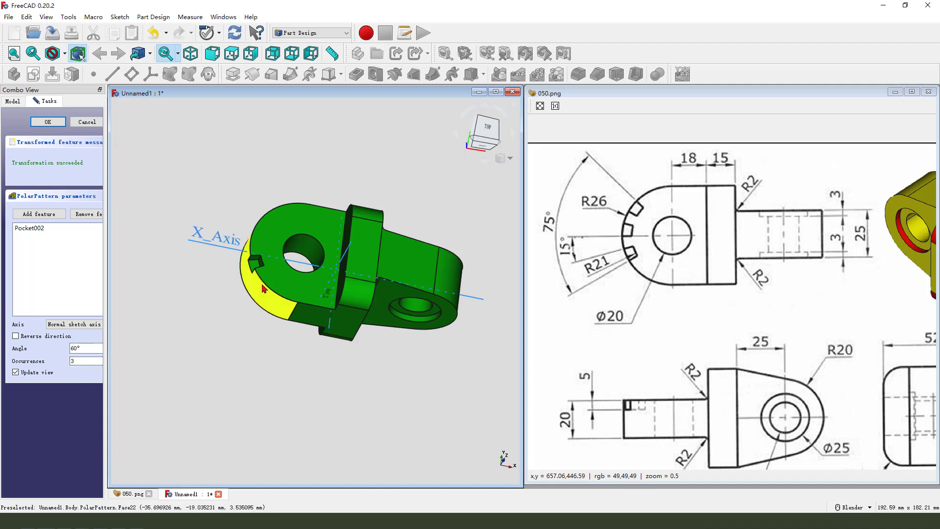
pyautogui.moveTo(262, 289)
pyautogui.mouseDown(button='middle')
pyautogui.moveTo(294, 287)
pyautogui.moveTo(280, 285)
pyautogui.mouseUp(button='middle')
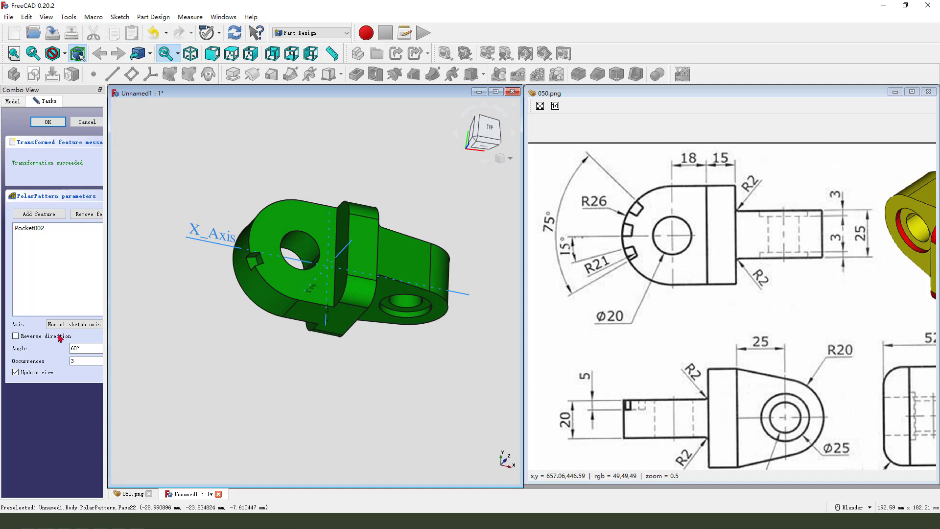
# Step: Set the polar pattern's axis by reference to the circular edge of the hole in the rounded end
pyautogui.moveTo(6, 323)
pyautogui.mouseDown()
pyautogui.moveTo(112, 340)
pyautogui.moveTo(296, 245)
pyautogui.mouseUp()
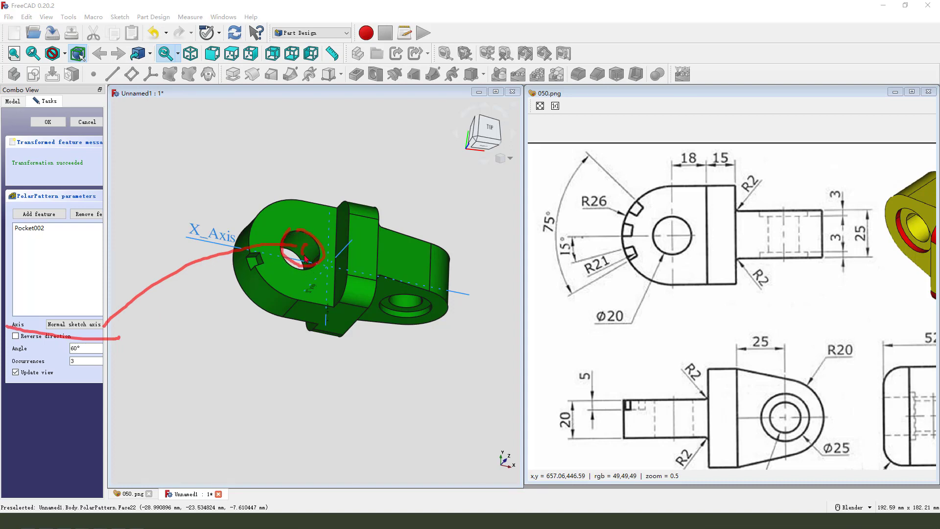
pyautogui.click(74, 324)
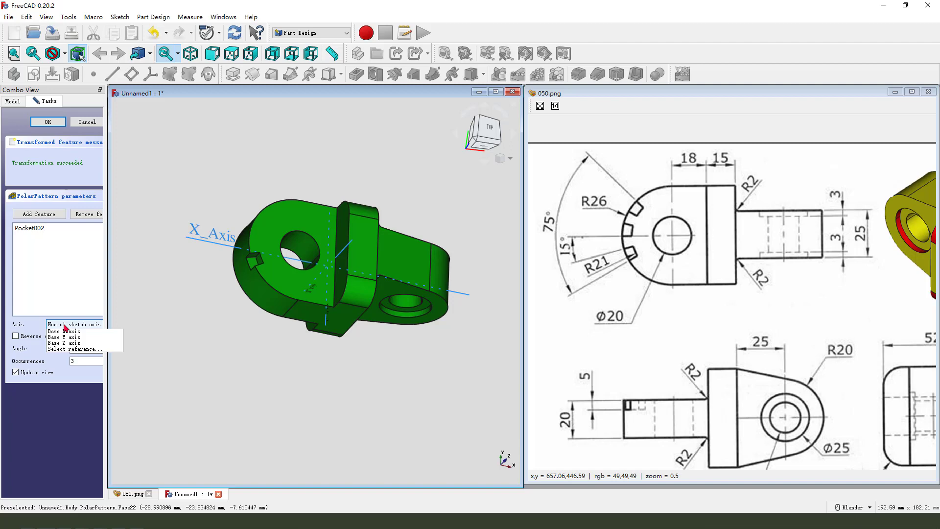
pyautogui.click(74, 368)
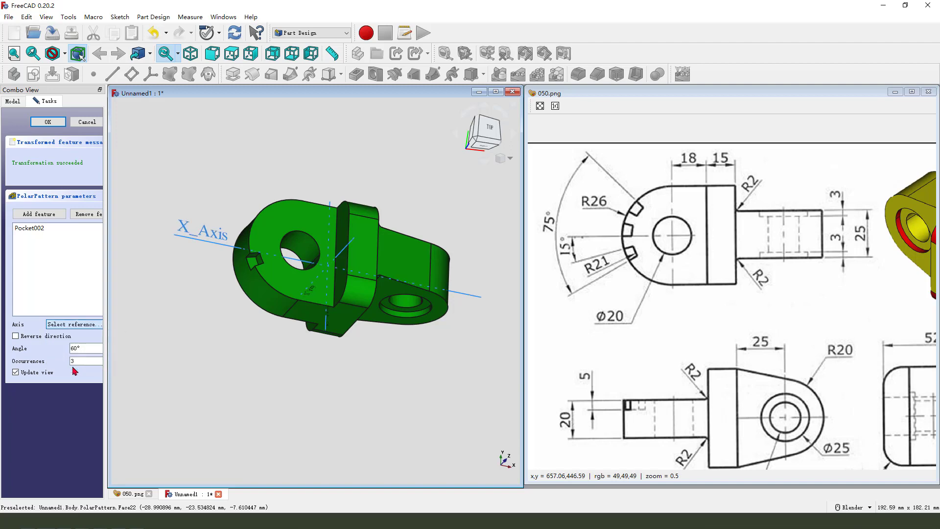
pyautogui.click(305, 238)
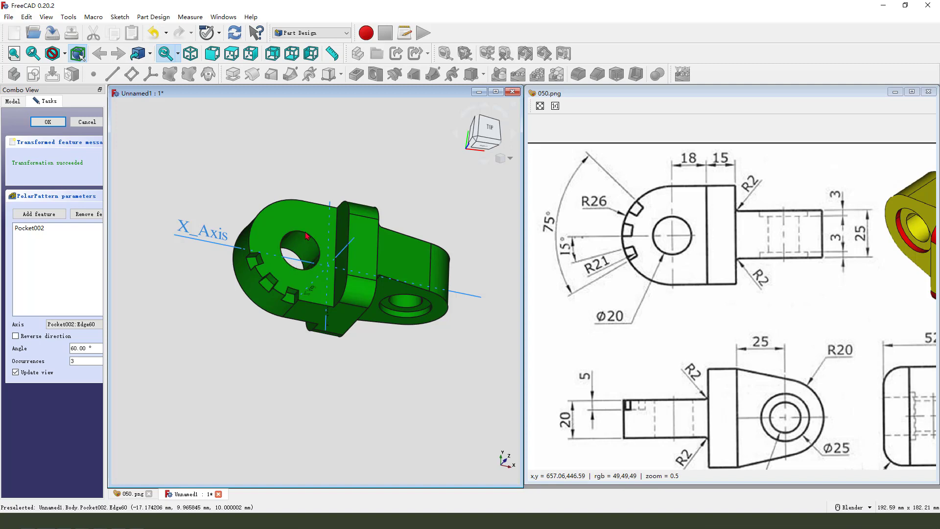
# Step: Reverse the polar pattern's direction and accept the pattern
pyautogui.scroll(1, 268, 283)
pyautogui.moveTo(257, 233); pyautogui.dragTo(318, 308)
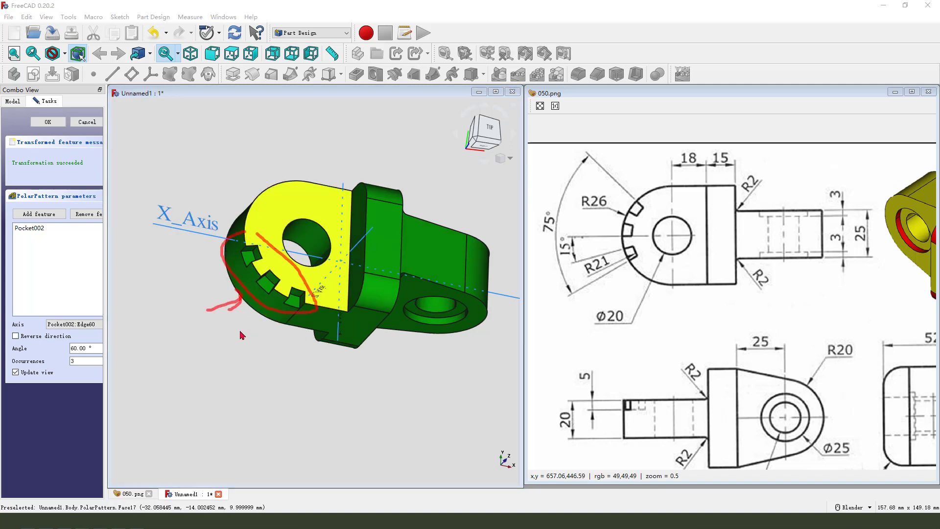
pyautogui.press('Escape')
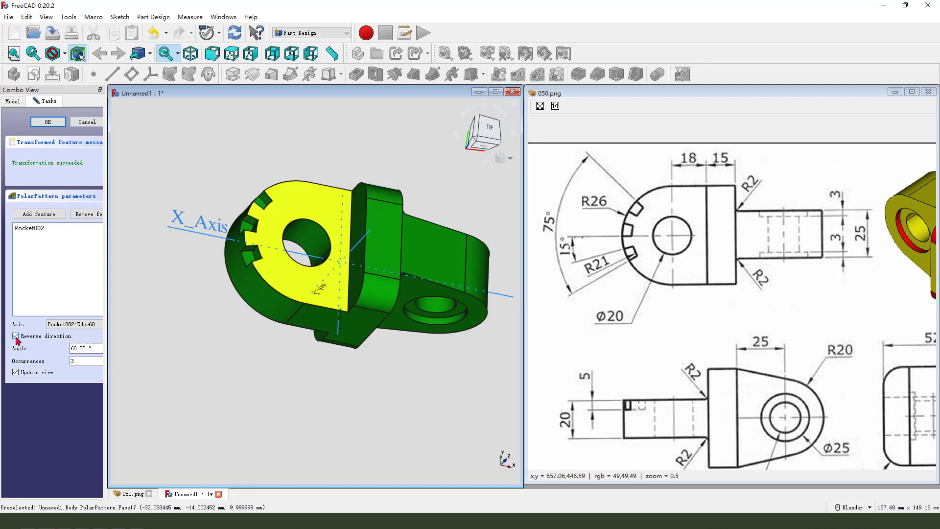
pyautogui.click(16, 335)
pyautogui.click(48, 122)
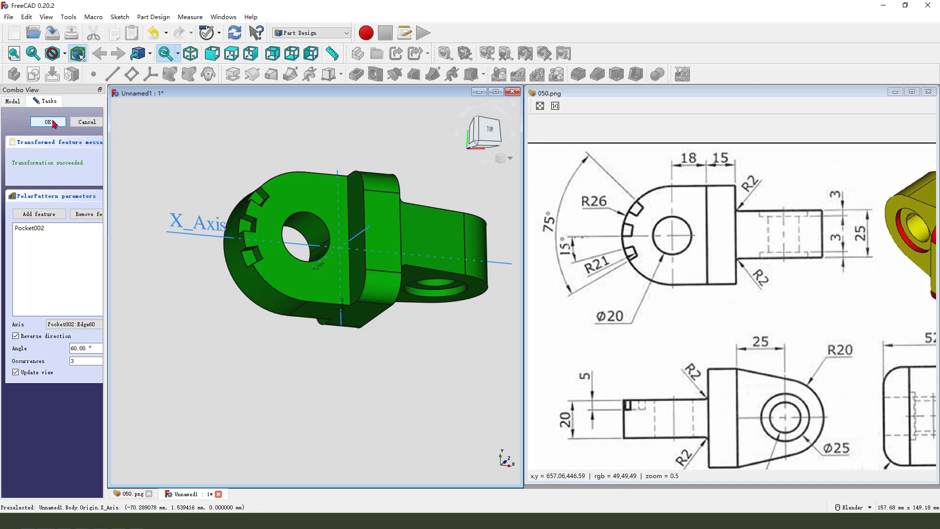
# Step: Inspect the notch pattern on the rounded end from the top view and at an angle, comparing it with the drawing
pyautogui.moveTo(343, 313)
pyautogui.mouseDown(button='middle')
pyautogui.moveTo(357, 274)
pyautogui.moveTo(349, 298)
pyautogui.mouseUp(button='middle')
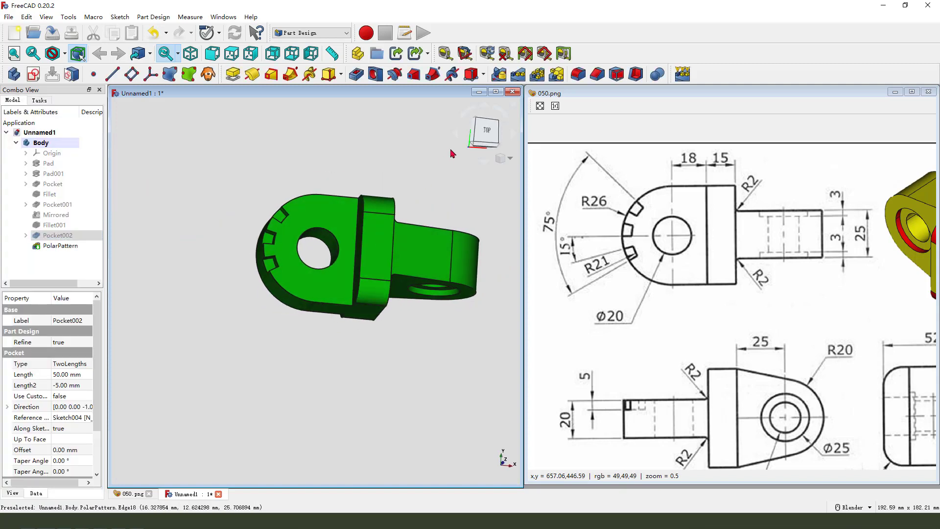
pyautogui.click(486, 131)
pyautogui.scroll(3, 279, 245)
pyautogui.scroll(-3, 273, 241)
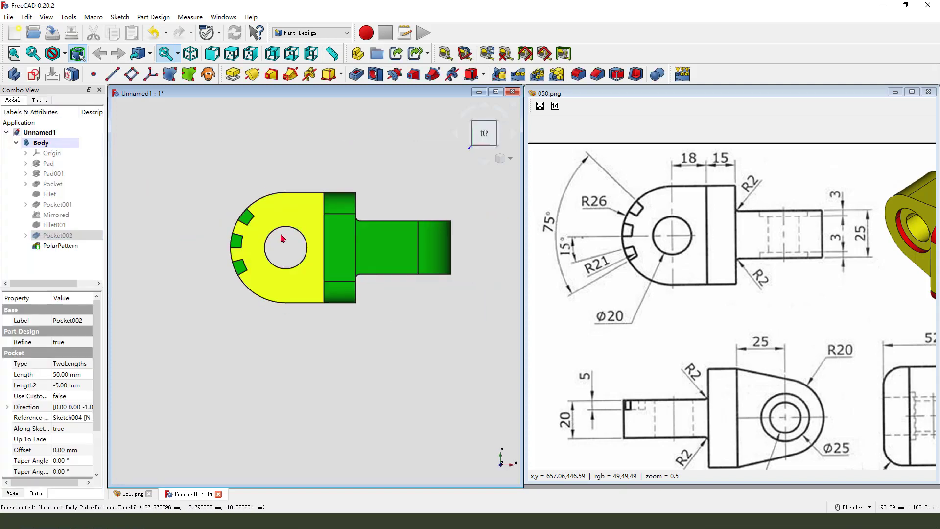
pyautogui.moveTo(219, 247)
pyautogui.mouseDown()
pyautogui.moveTo(252, 219)
pyautogui.moveTo(216, 252)
pyautogui.moveTo(305, 252)
pyautogui.mouseUp()
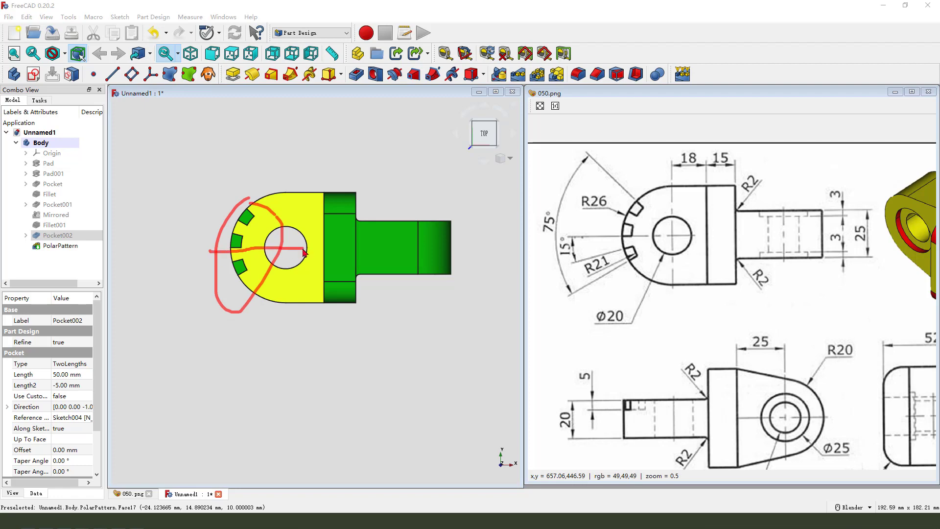
pyautogui.moveTo(410, 267); pyautogui.dragTo(417, 279, button='middle')
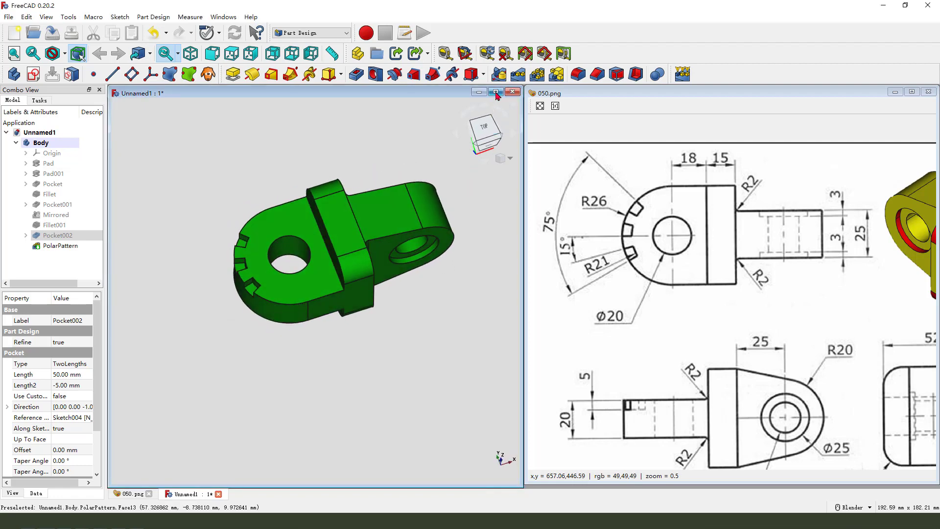
# Step: Maximize the model window and set the whole body's shape color to yellow
pyautogui.click(496, 92)
pyautogui.press('0')
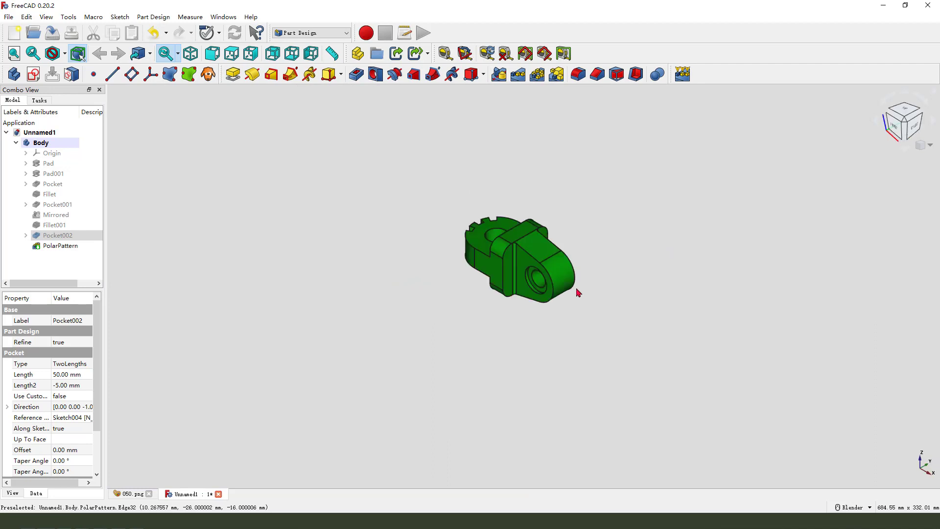
pyautogui.scroll(4, 655, 295)
pyautogui.rightClick(42, 146)
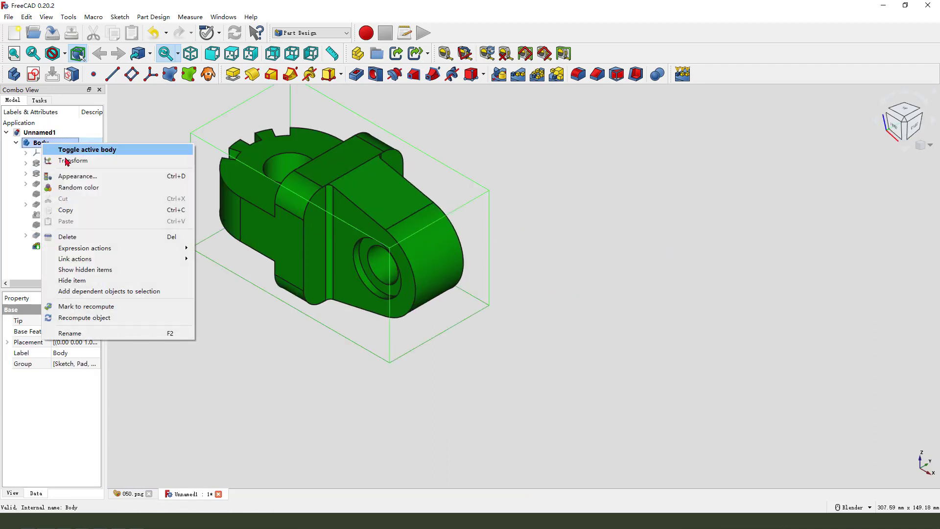
pyautogui.click(61, 178)
pyautogui.click(90, 209)
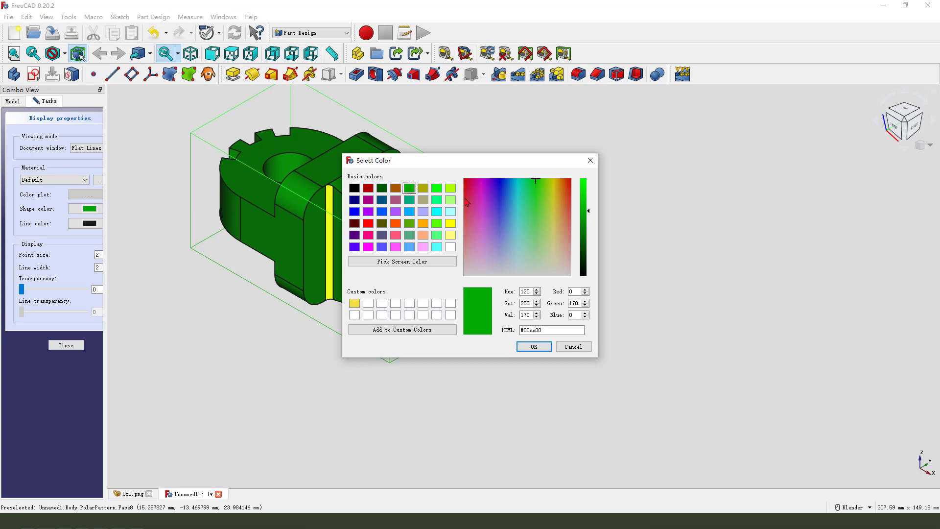
pyautogui.click(451, 224)
pyautogui.click(534, 346)
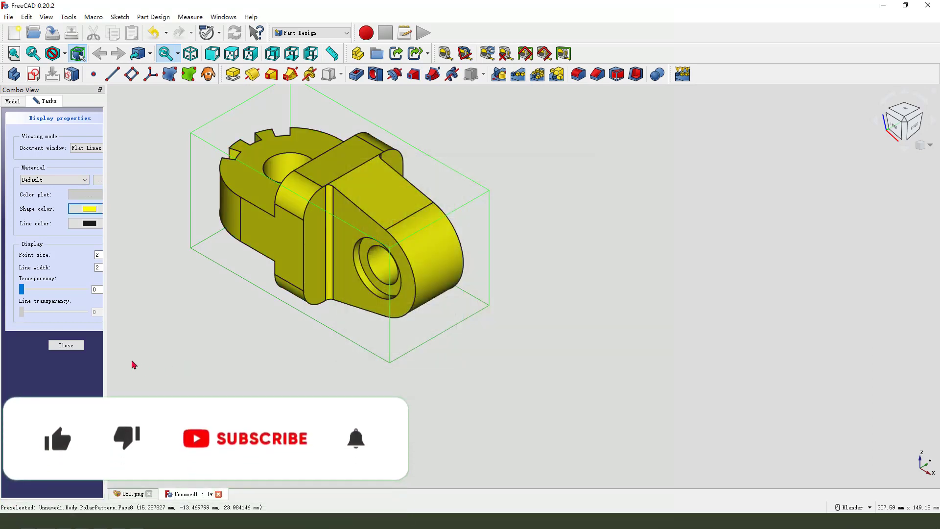
pyautogui.click(65, 345)
pyautogui.click(333, 374)
# Step: Start per-face coloring of the polar pattern and select the plate's rounded corners, the narrow fillet, the lug's rounded end and the counterbore wall
pyautogui.scroll(-2, 335, 369)
pyautogui.scroll(2, 250, 249)
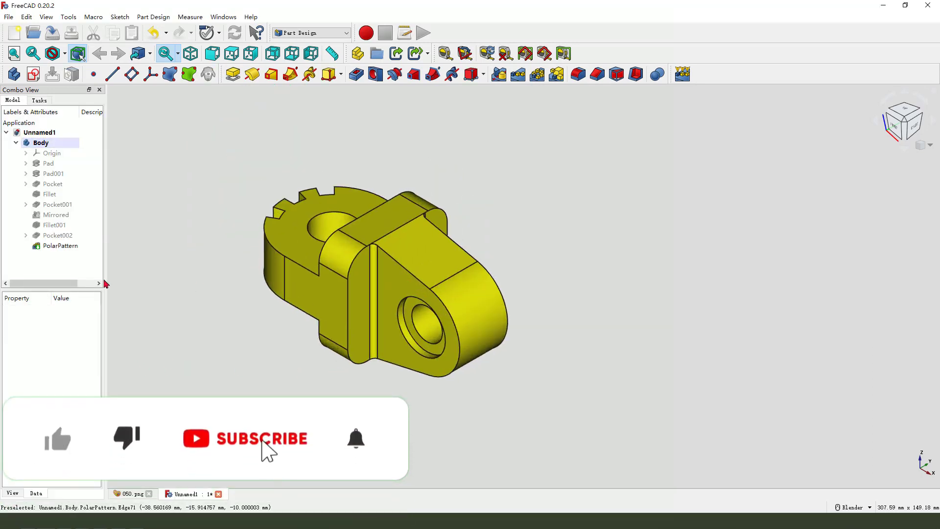
pyautogui.click(53, 247)
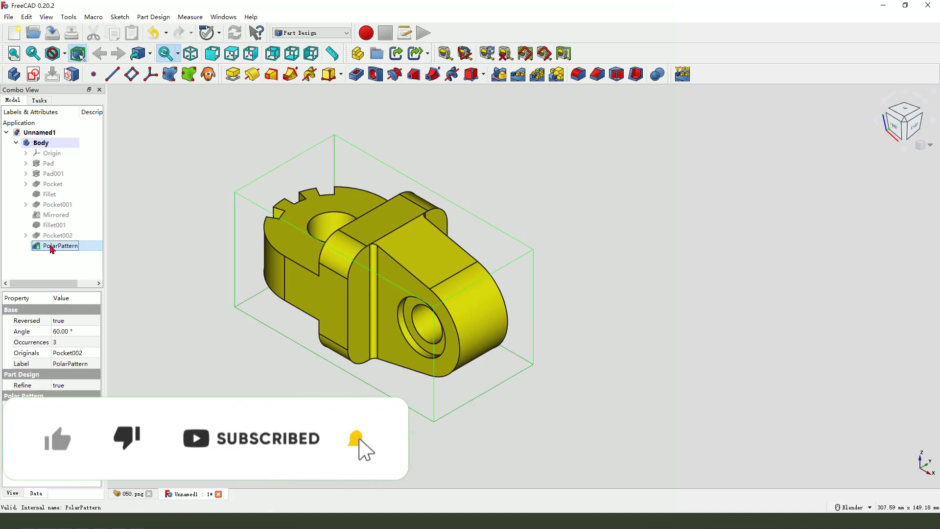
pyautogui.rightClick(52, 248)
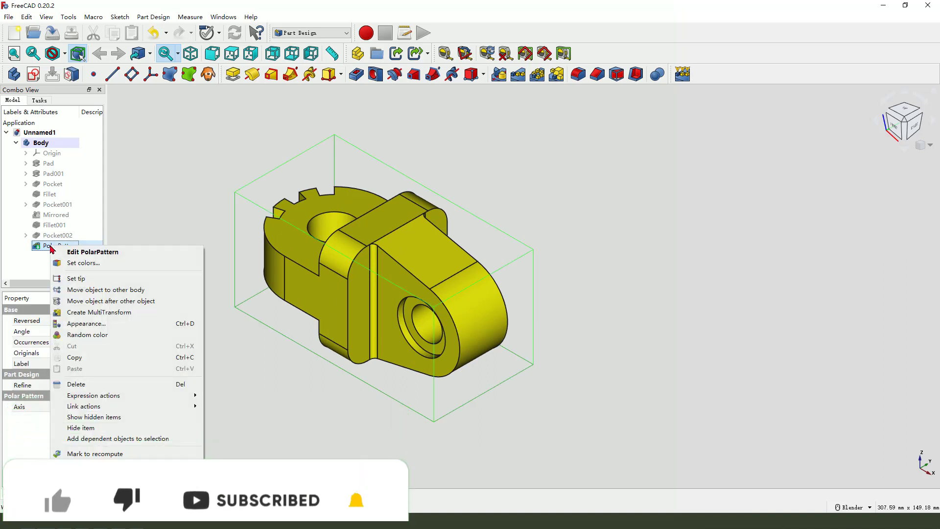
pyautogui.click(92, 263)
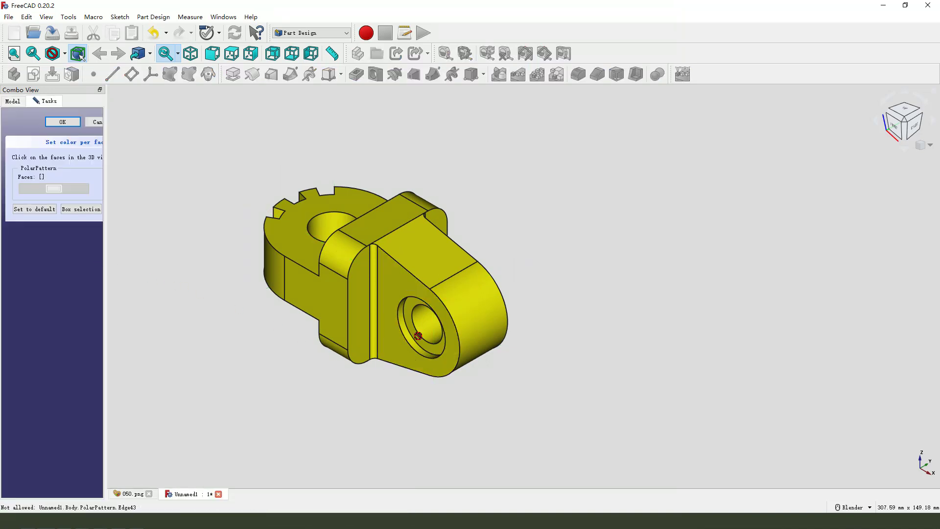
pyautogui.click(355, 265)
pyautogui.click(339, 348)
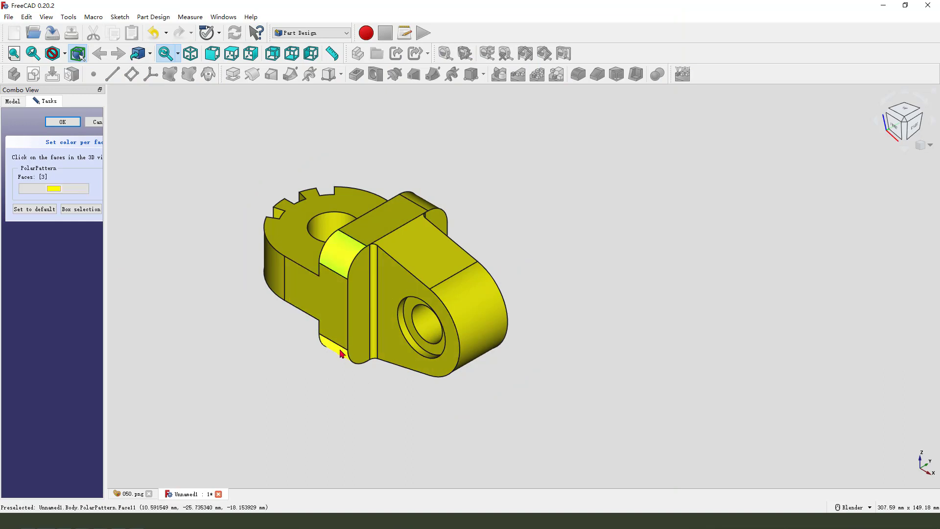
pyautogui.click(375, 263)
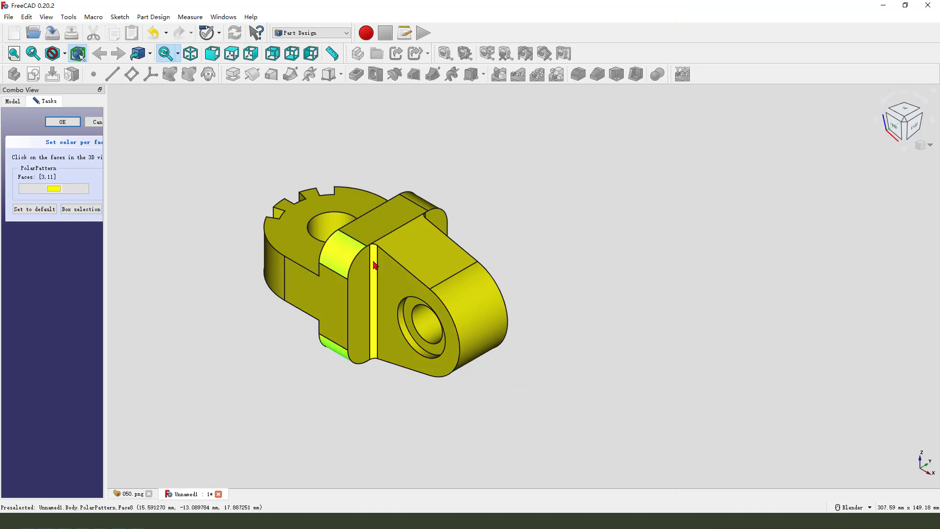
pyautogui.click(421, 202)
pyautogui.click(466, 314)
pyautogui.click(404, 315)
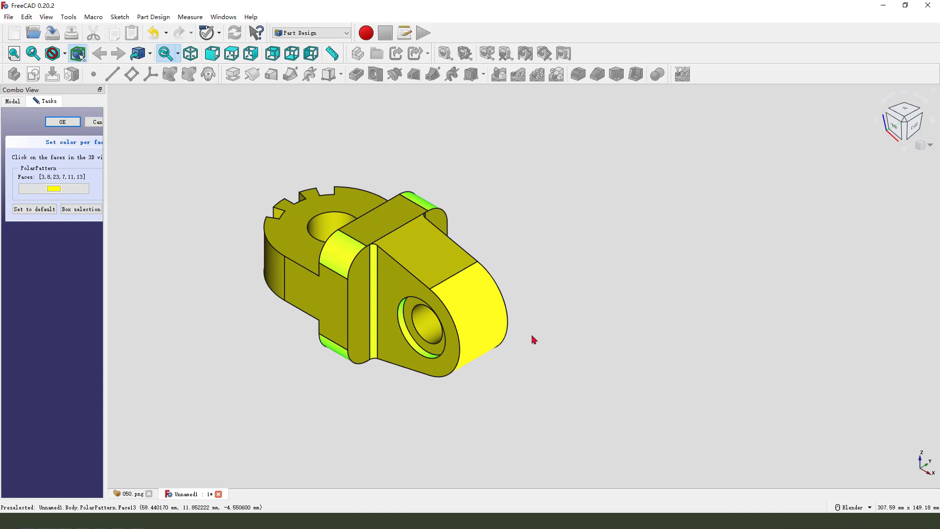
# Step: Add the matching fillet, rounded plate corner and counterbore wall on the opposite side to the face selection
pyautogui.moveTo(531, 338); pyautogui.dragTo(344, 329, button='middle')
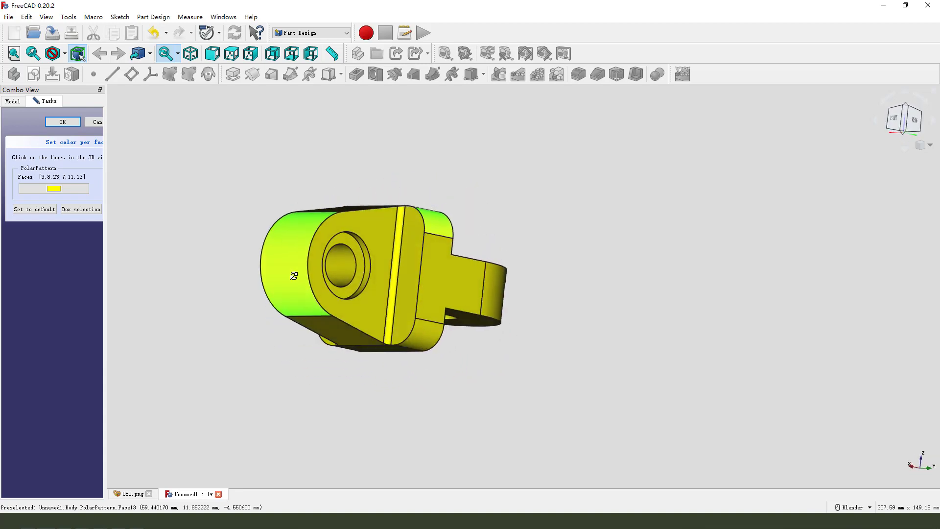
pyautogui.click(389, 318)
pyautogui.click(428, 341)
pyautogui.click(364, 281)
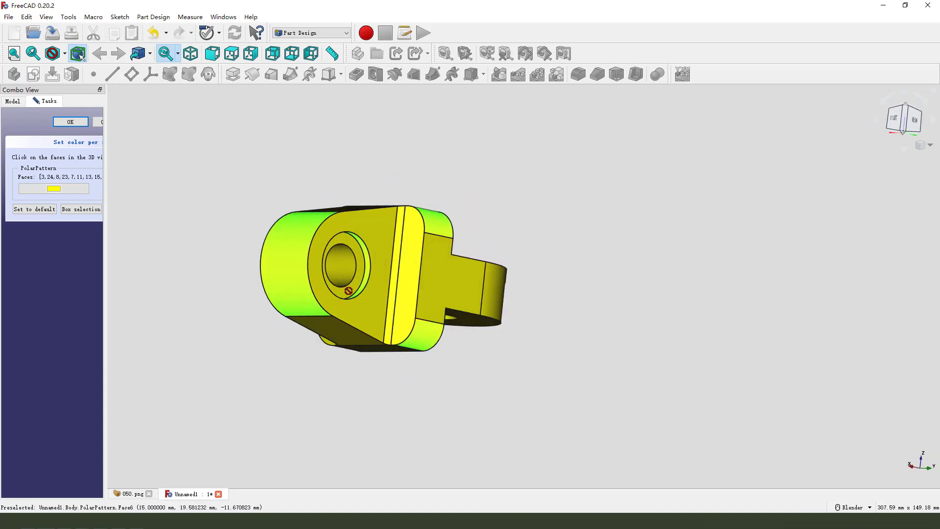
# Step: Color the selected faces red and accept the per-face colors
pyautogui.moveTo(364, 281); pyautogui.dragTo(504, 380, button='middle')
pyautogui.click(68, 189)
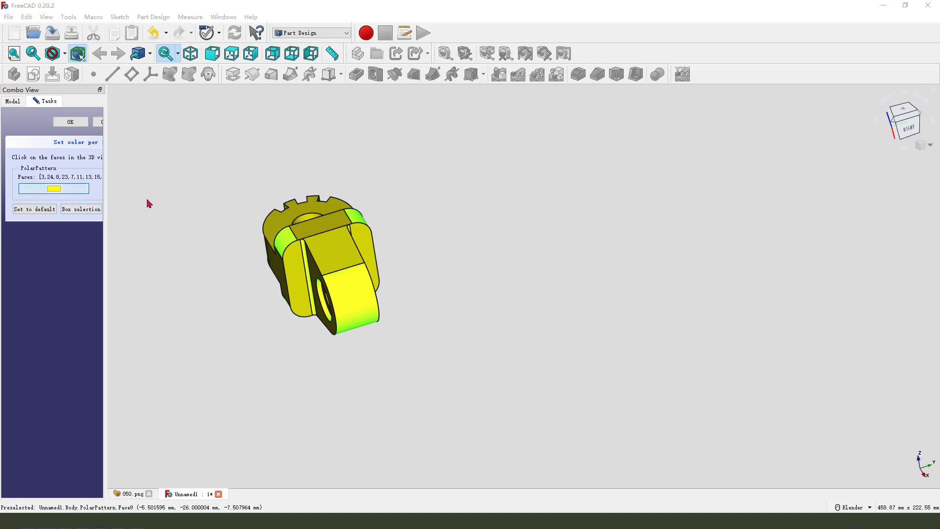
pyautogui.click(368, 216)
pyautogui.click(525, 352)
pyautogui.click(62, 122)
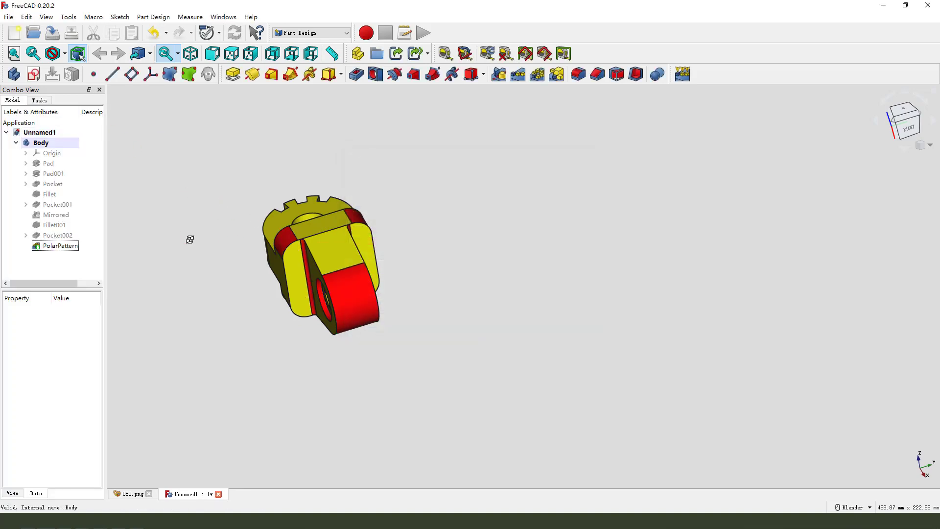
# Step: Inspect the colored bracket in the isometric view and from several other angles
pyautogui.moveTo(189, 239); pyautogui.dragTo(330, 267, button='middle')
pyautogui.scroll(3, 146, 211)
pyautogui.press('0')
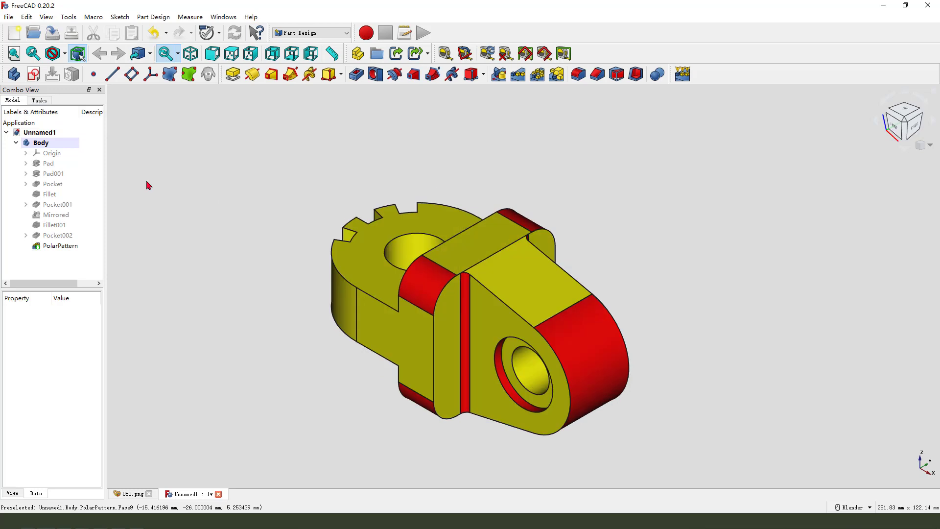
pyautogui.scroll(-3, 178, 172)
pyautogui.scroll(3, 341, 231)
pyautogui.moveTo(357, 272); pyautogui.dragTo(401, 356, button='middle')
pyautogui.scroll(-3, 467, 390)
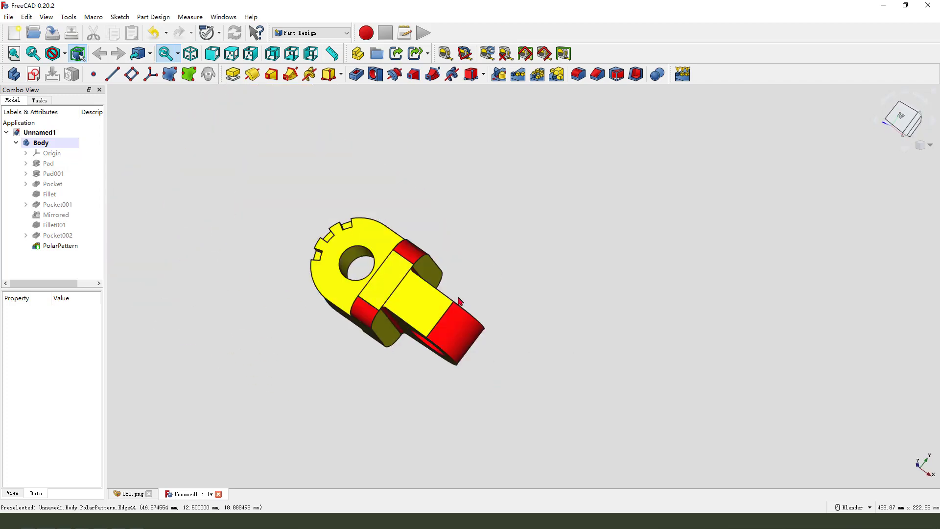
pyautogui.scroll(3, 459, 302)
pyautogui.moveTo(459, 302); pyautogui.dragTo(541, 388, button='middle')
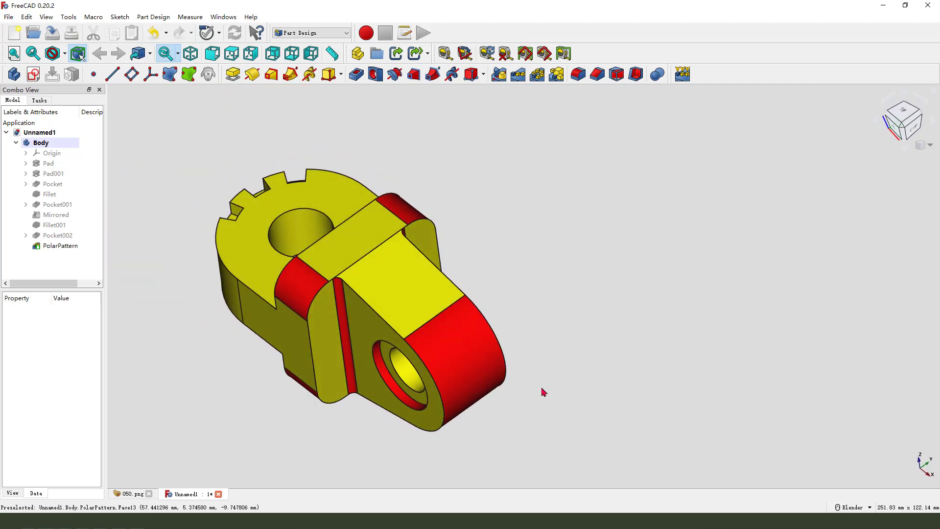